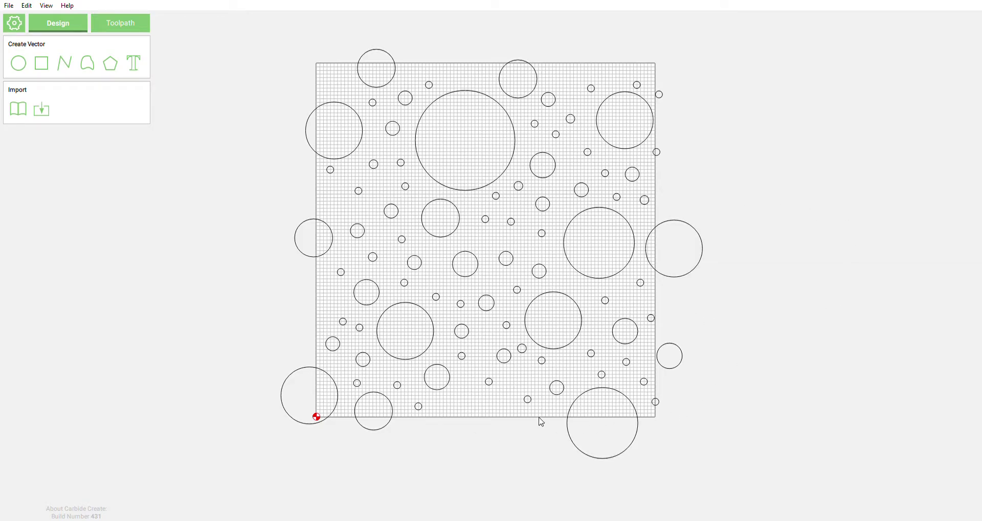
Place the large circle copy across the lower edge of the stock, between the two circles already crossing it
{"action": "left_click_drag", "start_coordinate": [313, 446], "coordinate": [483, 424]}
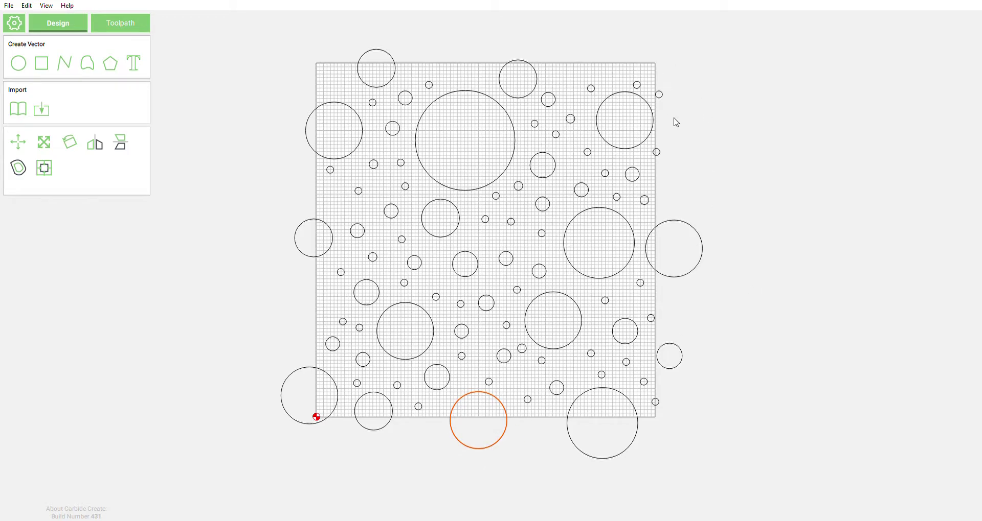
{"action": "scroll", "coordinate": [661, 154], "scroll_direction": "up", "scroll_amount": 2}
{"action": "scroll", "coordinate": [663, 186], "scroll_direction": "down", "scroll_amount": 2}
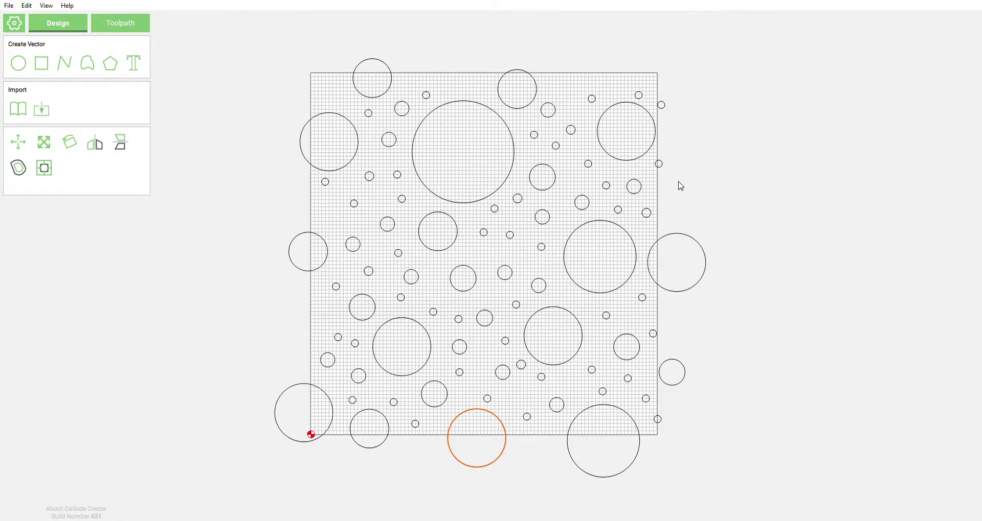
Shift the two 0.5 in circles and the medium edge circle near the lower-right corner of the stock inward
{"action": "scroll", "coordinate": [665, 431], "scroll_direction": "up", "scroll_amount": 1}
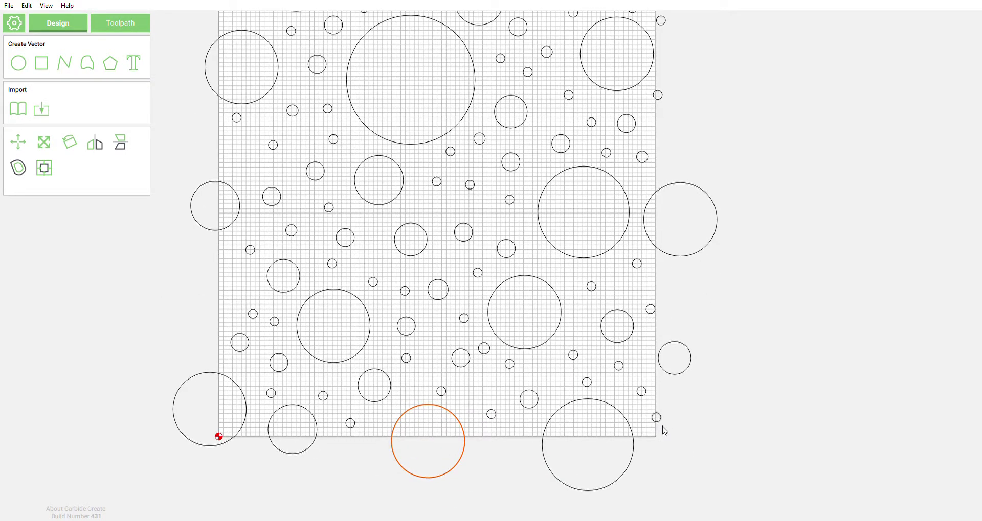
{"action": "left_click_drag", "start_coordinate": [683, 416], "coordinate": [639, 413]}
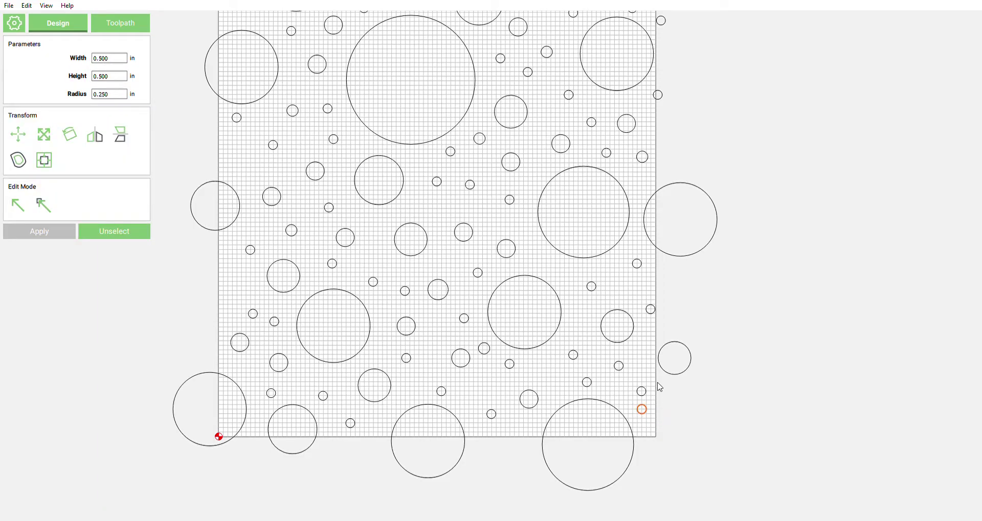
{"action": "left_click", "coordinate": [698, 358]}
{"action": "left_click_drag", "start_coordinate": [670, 377], "coordinate": [631, 397]}
{"action": "left_click", "coordinate": [643, 392]}
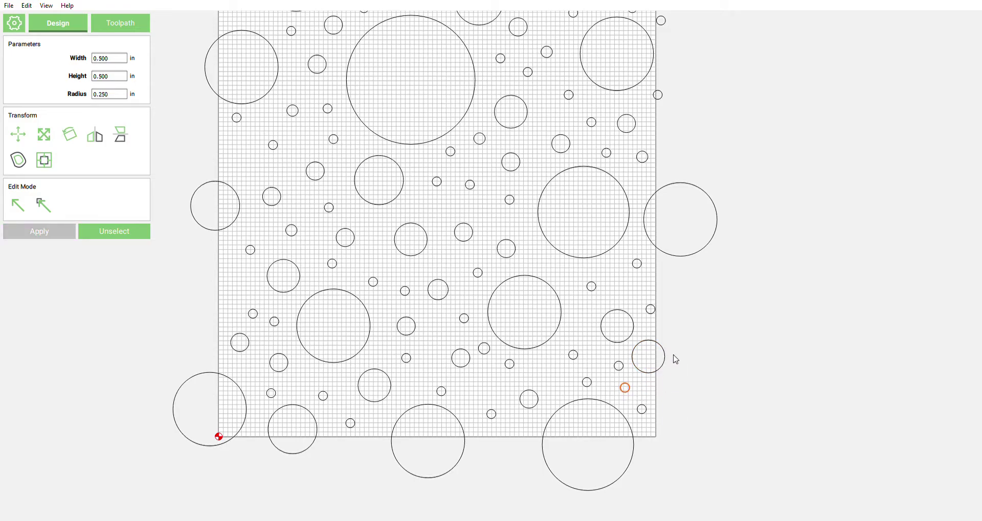
Move the 1.803 in circle and the 0.5 in circle near the lower part of the right edge further inward
{"action": "left_click", "coordinate": [614, 341]}
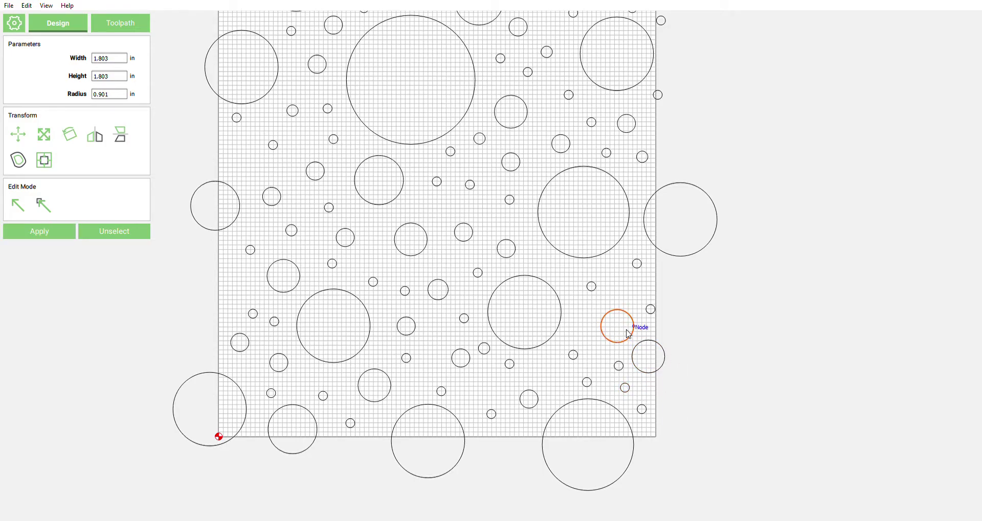
{"action": "left_click_drag", "start_coordinate": [622, 329], "coordinate": [609, 328]}
{"action": "left_click_drag", "start_coordinate": [668, 294], "coordinate": [635, 299]}
{"action": "scroll", "coordinate": [724, 309], "scroll_direction": "down", "scroll_amount": 1}
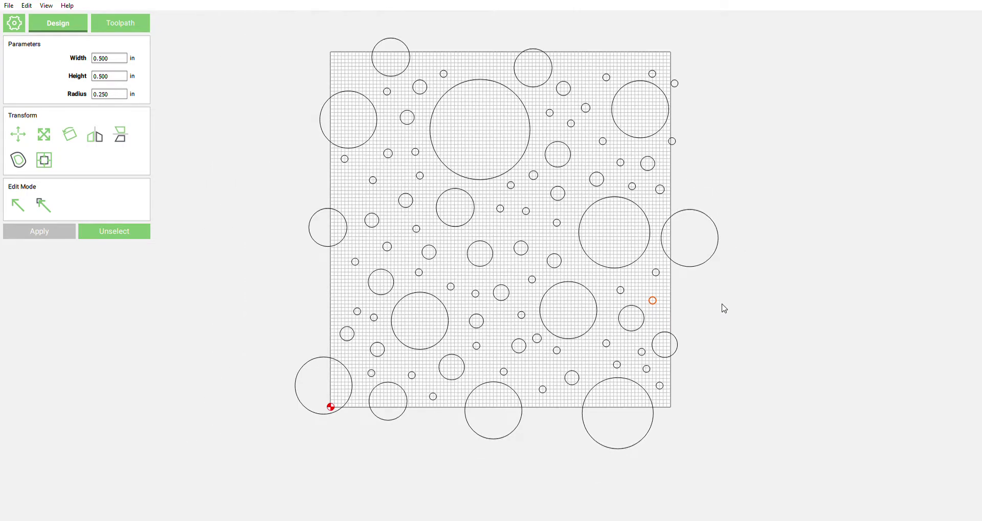
Move the 5.025 in circle slightly left and down, and shift the 4.031 in circle on the right edge inward
{"action": "left_click_drag", "start_coordinate": [609, 241], "coordinate": [599, 276]}
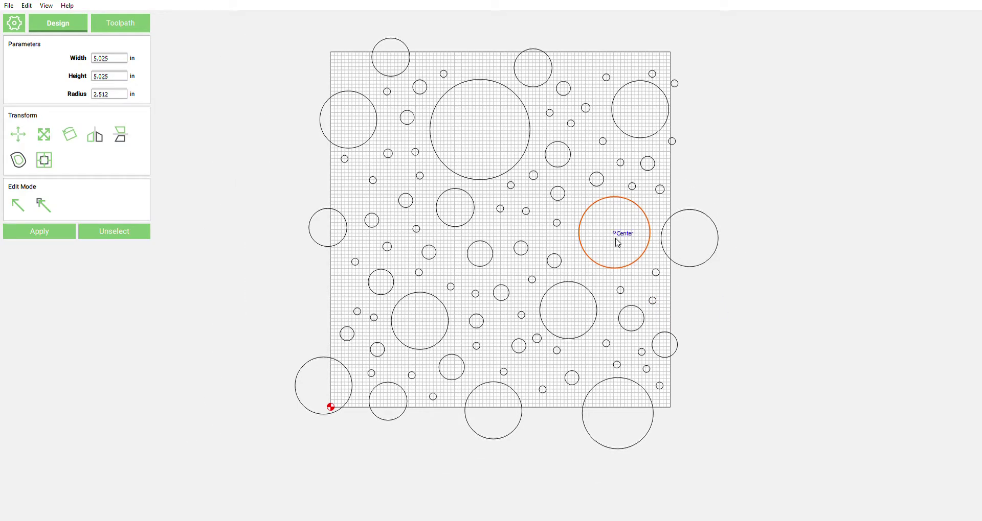
{"action": "scroll", "coordinate": [713, 217], "scroll_direction": "up", "scroll_amount": 2}
{"action": "left_click_drag", "start_coordinate": [732, 221], "coordinate": [668, 249]}
{"action": "scroll", "coordinate": [759, 375], "scroll_direction": "down", "scroll_amount": 2}
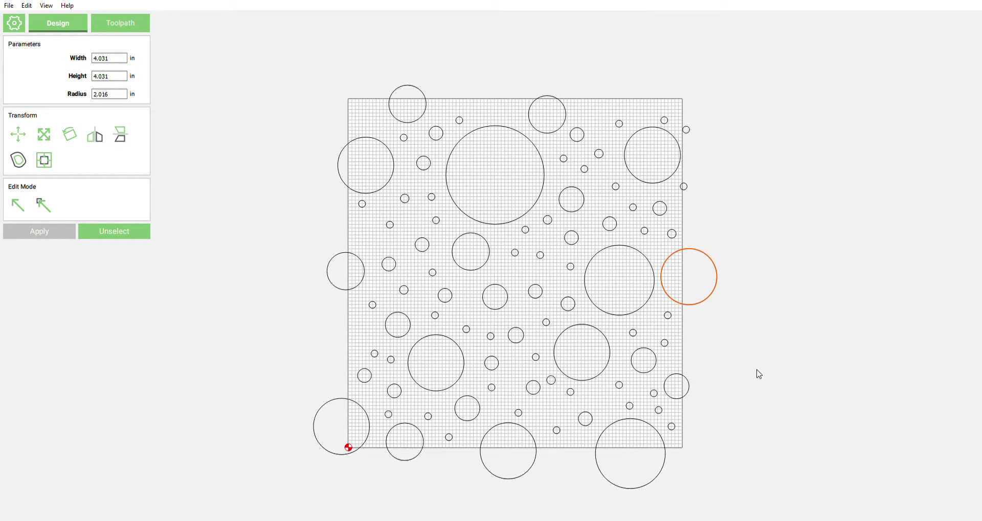
Move the 4.031 in circle near the upper-right corner of the stock slightly left and down
{"action": "scroll", "coordinate": [723, 184], "scroll_direction": "up", "scroll_amount": 3}
{"action": "left_click", "coordinate": [664, 143]}
{"action": "left_click", "coordinate": [635, 151]}
{"action": "left_click_drag", "start_coordinate": [592, 140], "coordinate": [585, 143]}
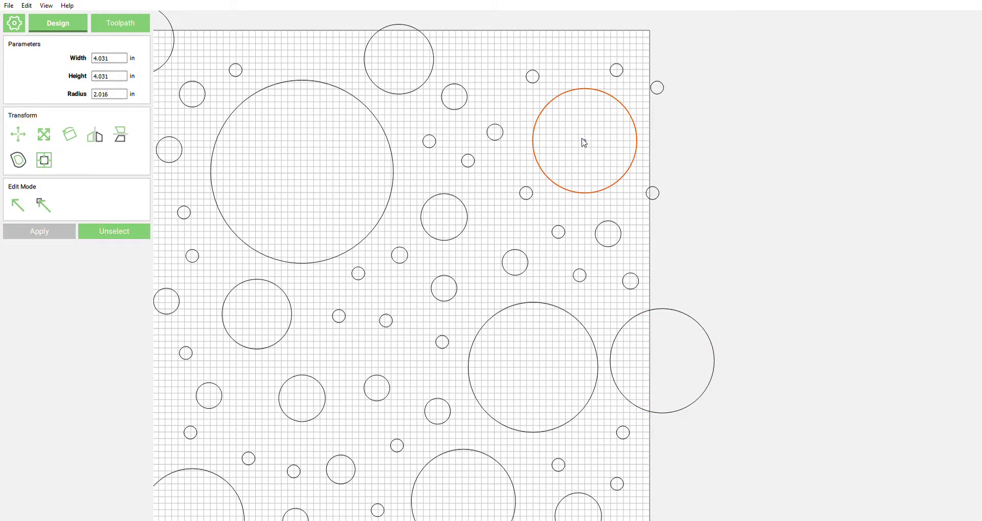
Move the two small circles overlapping the upper part of the right edge fully inside the stock
{"action": "left_click", "coordinate": [672, 188]}
{"action": "left_click", "coordinate": [652, 196]}
{"action": "left_click_drag", "start_coordinate": [650, 201], "coordinate": [630, 209]}
{"action": "left_click_drag", "start_coordinate": [687, 84], "coordinate": [547, 99]}
Place a copy of the small circle left of the upper-right large circle directly above it, near the upper edge
{"action": "scroll", "coordinate": [716, 163], "scroll_direction": "down", "scroll_amount": 4}
{"action": "scroll", "coordinate": [541, 100], "scroll_direction": "up", "scroll_amount": 4}
{"action": "left_click_drag", "start_coordinate": [623, 160], "coordinate": [618, 120]}
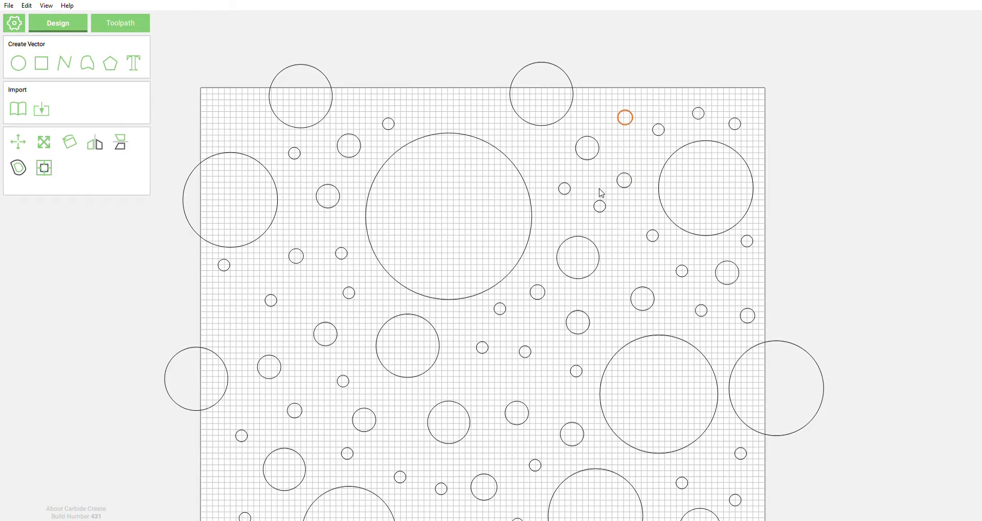
Copy a 0.5 in circle into the gap above the largest circle and into the gap near the middle of the stock
{"action": "left_click", "coordinate": [572, 196]}
{"action": "scroll", "coordinate": [533, 228], "scroll_direction": "down", "scroll_amount": 5}
{"action": "left_click_drag", "start_coordinate": [383, 412], "coordinate": [545, 493]}
{"action": "scroll", "coordinate": [497, 213], "scroll_direction": "up", "scroll_amount": 5}
{"action": "key", "text": "ctrl+c"}
{"action": "key", "text": "ctrl+v"}
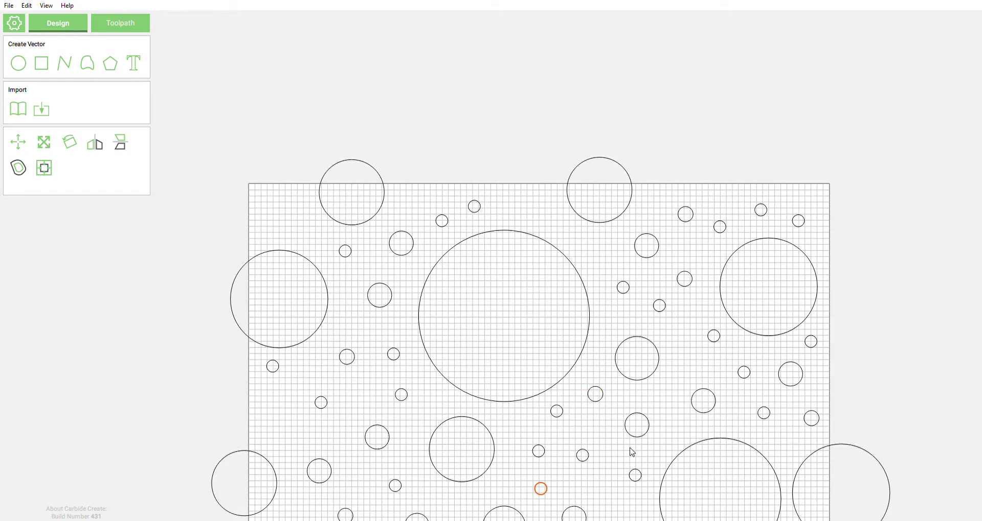
Copy the circle just above-left of the 5.025 in circle and place the copy between the largest circle and the upper edge
{"action": "left_click", "coordinate": [633, 433]}
{"action": "key", "text": "ctrl+c"}
{"action": "key", "text": "ctrl+v"}
{"action": "left_click_drag", "start_coordinate": [637, 428], "coordinate": [523, 222]}
Move the 0.5 in circle above the largest circle to its upper right, and place another copy beside the upper-left edge circle
{"action": "left_click", "coordinate": [476, 206]}
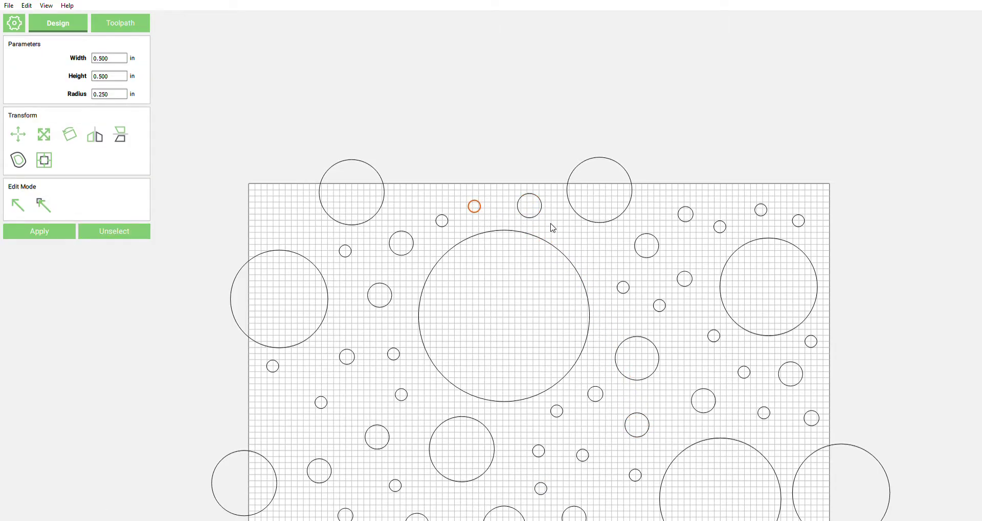
{"action": "left_click_drag", "start_coordinate": [479, 215], "coordinate": [562, 234]}
{"action": "left_click", "coordinate": [566, 234]}
{"action": "key", "text": "ctrl+v"}
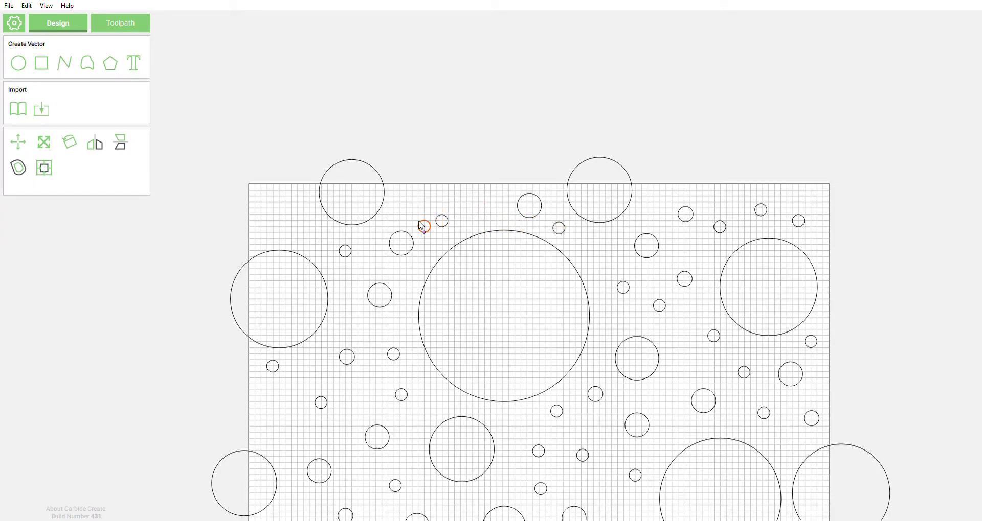
{"action": "left_click", "coordinate": [408, 208]}
{"action": "left_click", "coordinate": [391, 300]}
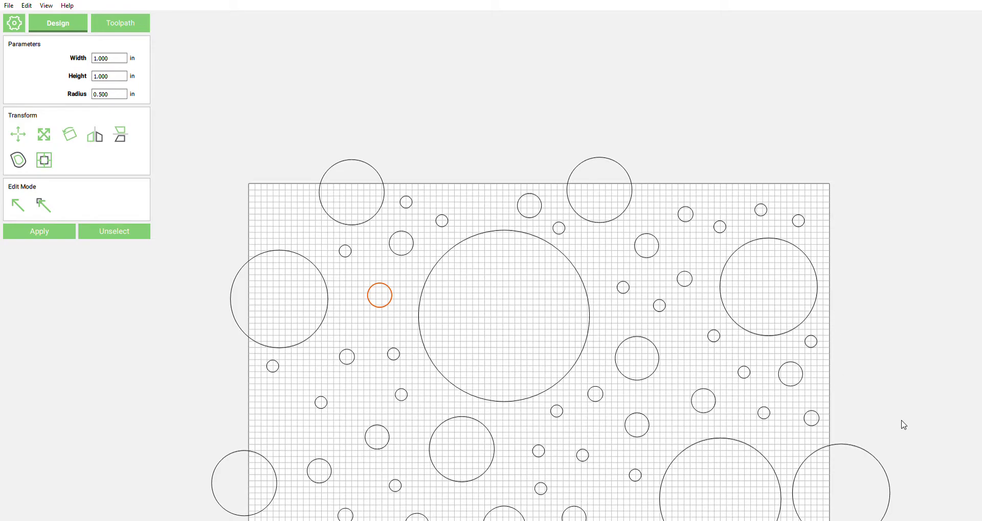
Copy the 4.031 in circle on the right edge and place the copy across the upper edge between the two circles there
{"action": "left_click_drag", "start_coordinate": [896, 440], "coordinate": [907, 461]}
{"action": "key", "text": "ctrl+c"}
{"action": "key", "text": "ctrl+v"}
{"action": "left_click", "coordinate": [844, 470]}
{"action": "left_click", "coordinate": [865, 449]}
{"action": "key", "text": "Delete"}
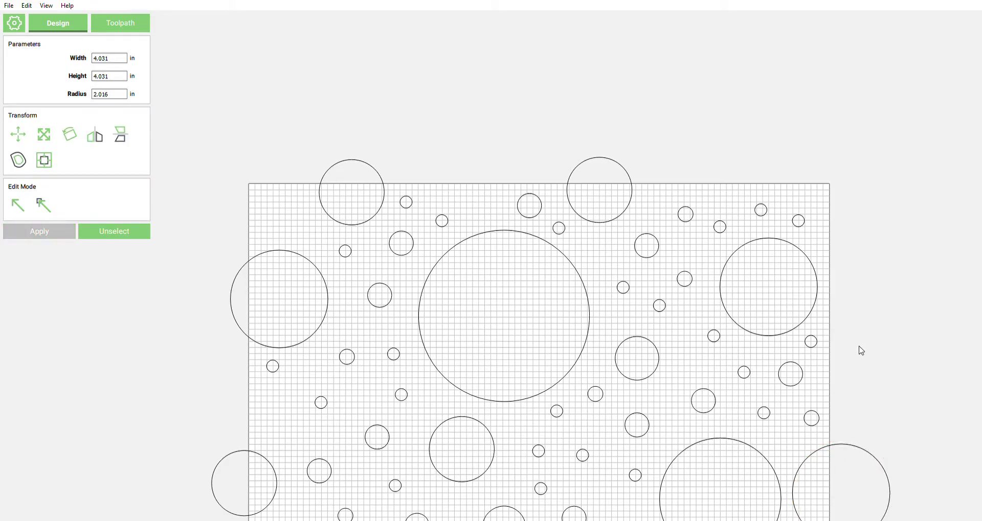
{"action": "scroll", "coordinate": [741, 263], "scroll_direction": "down", "scroll_amount": 3}
{"action": "left_click_drag", "start_coordinate": [464, 426], "coordinate": [637, 220]}
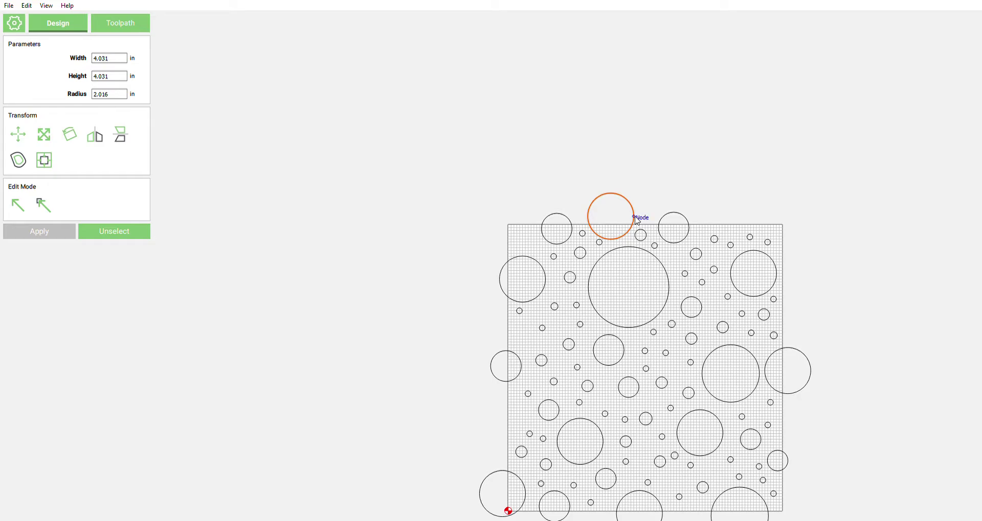
{"action": "scroll", "coordinate": [636, 221], "scroll_direction": "up", "scroll_amount": 3}
{"action": "scroll", "coordinate": [574, 256], "scroll_direction": "down", "scroll_amount": 3}
{"action": "scroll", "coordinate": [614, 286], "scroll_direction": "down", "scroll_amount": 2}
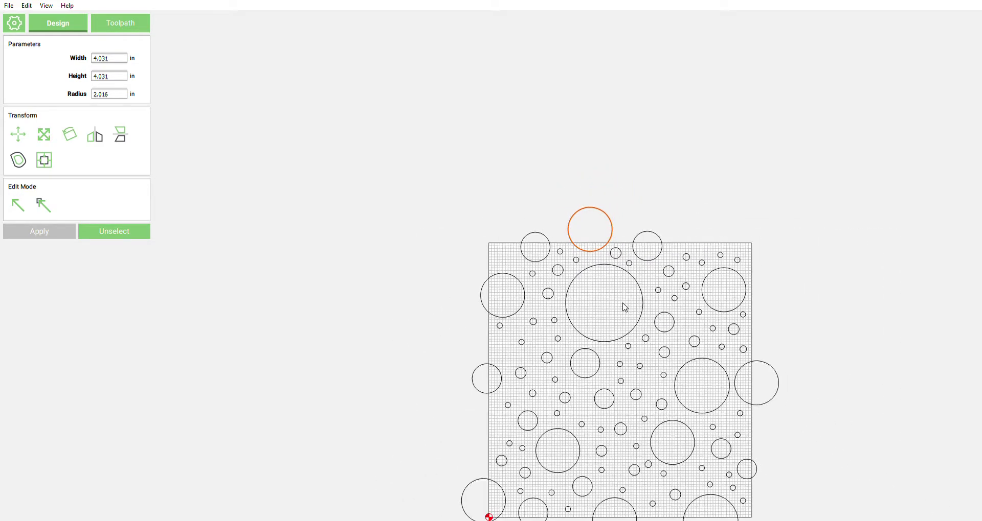
{"action": "scroll", "coordinate": [688, 306], "scroll_direction": "up", "scroll_amount": 2}
{"action": "scroll", "coordinate": [716, 297], "scroll_direction": "down", "scroll_amount": 2}
{"action": "scroll", "coordinate": [751, 333], "scroll_direction": "up", "scroll_amount": 1}
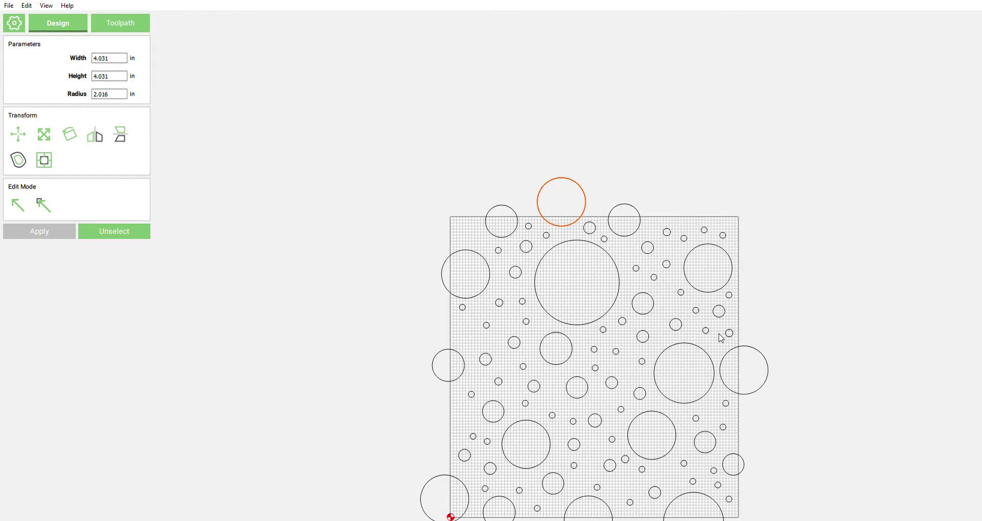
Copy the 0.5 in circle below-left of the upper-right large circle and place the copy just below-left of the original
{"action": "left_click", "coordinate": [682, 294]}
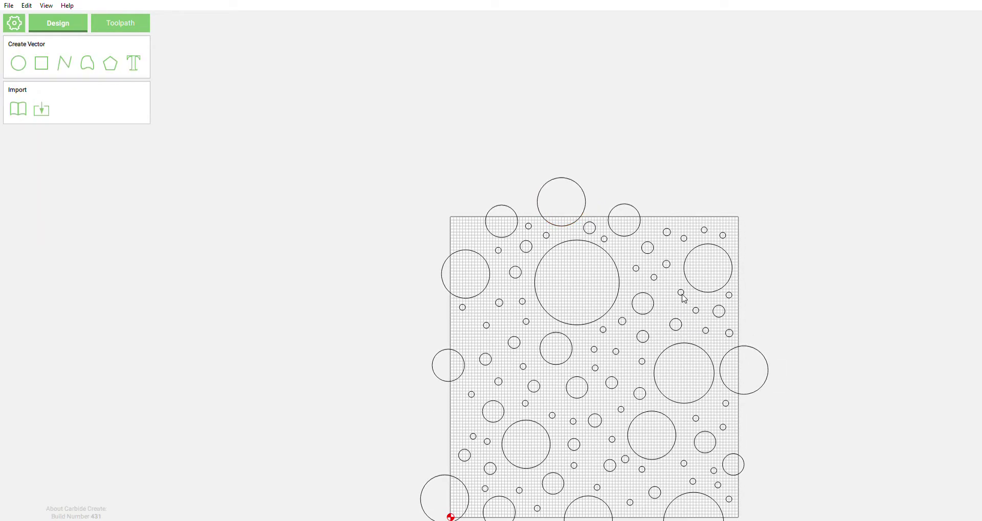
{"action": "left_click", "coordinate": [680, 302]}
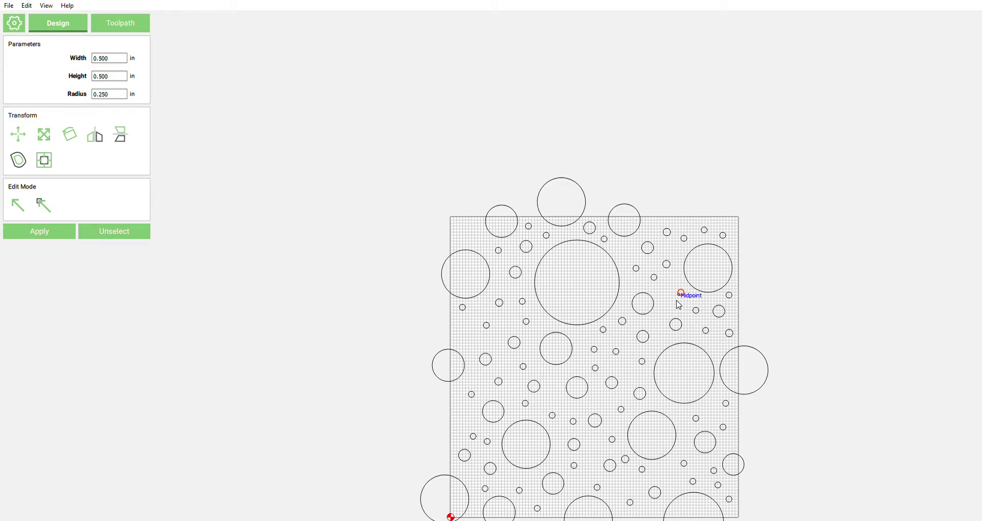
{"action": "left_click", "coordinate": [679, 306]}
{"action": "scroll", "coordinate": [685, 306], "scroll_direction": "up", "scroll_amount": 3}
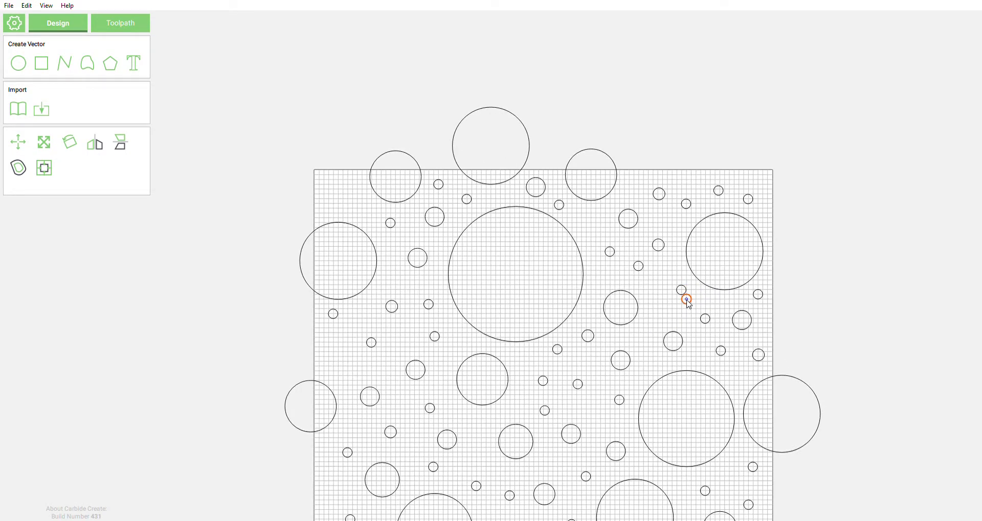
{"action": "scroll", "coordinate": [680, 306], "scroll_direction": "down", "scroll_amount": 3}
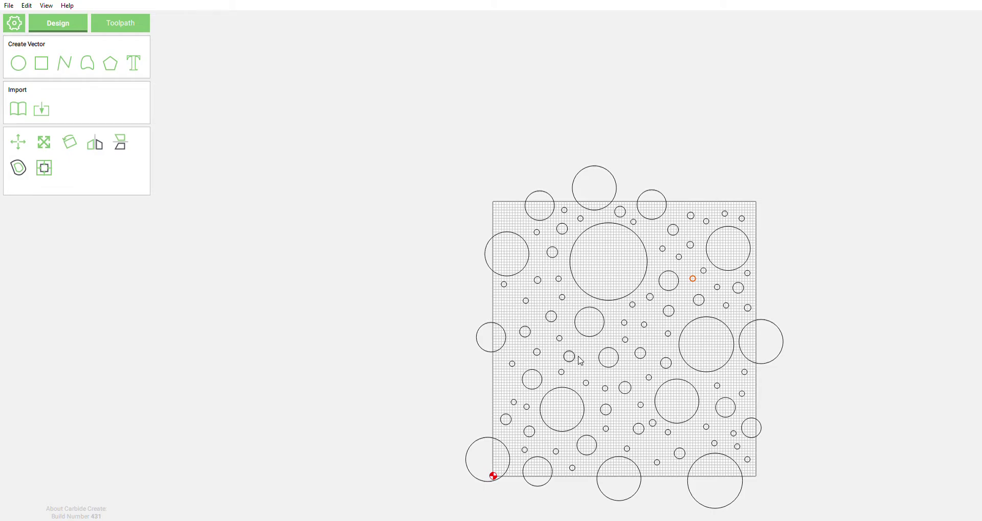
Copy two circles near the left edge, placing the smaller copy above the left-edge circle and the larger in the upper-left corner
{"action": "scroll", "coordinate": [484, 331], "scroll_direction": "up", "scroll_amount": 2}
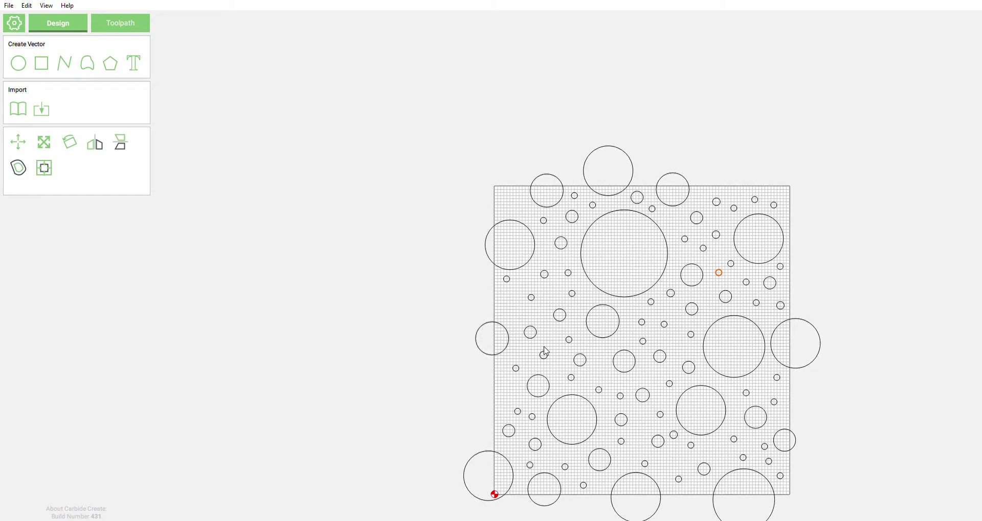
{"action": "left_click", "coordinate": [550, 357]}
{"action": "key", "text": "ctrl+c"}
{"action": "key", "text": "ctrl+v"}
{"action": "left_click", "coordinate": [521, 304]}
{"action": "left_click", "coordinate": [558, 321]}
{"action": "key", "text": "ctrl+c"}
{"action": "key", "text": "ctrl+v"}
{"action": "scroll", "coordinate": [756, 169], "scroll_direction": "down", "scroll_amount": 1}
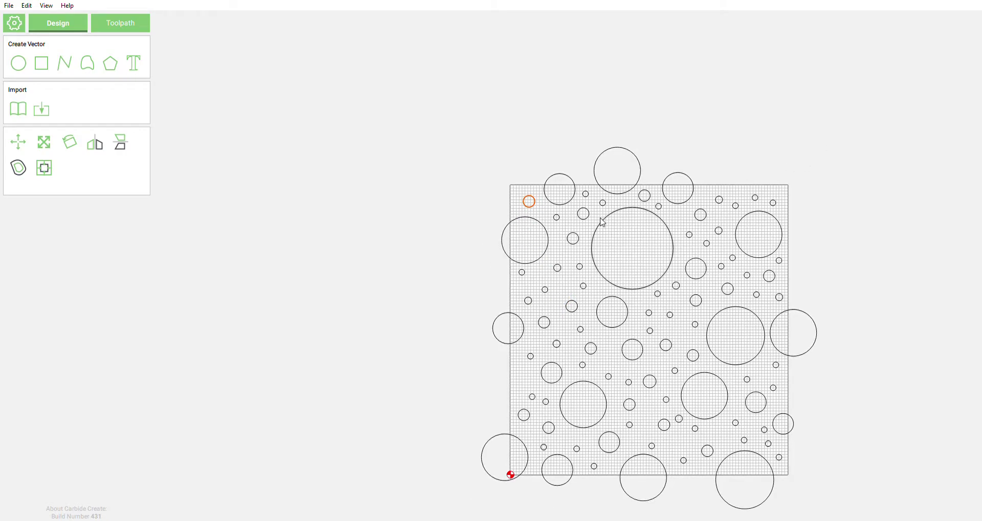
Nudge the 0.625 in circle below the upper-left large circle, and place a copy of it at the largest circle's upper right
{"action": "left_click", "coordinate": [559, 274]}
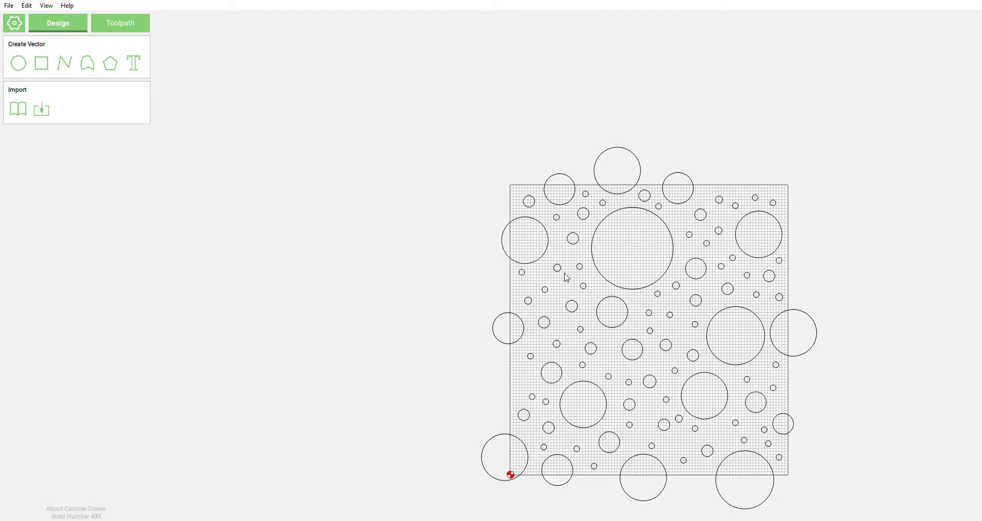
{"action": "scroll", "coordinate": [567, 277], "scroll_direction": "up", "scroll_amount": 3}
{"action": "left_click", "coordinate": [558, 272]}
{"action": "mouse_move", "coordinate": [557, 272]}
{"action": "left_mouse_down"}
{"action": "mouse_move", "coordinate": [719, 194]}
{"action": "mouse_move", "coordinate": [561, 261]}
{"action": "left_mouse_up"}
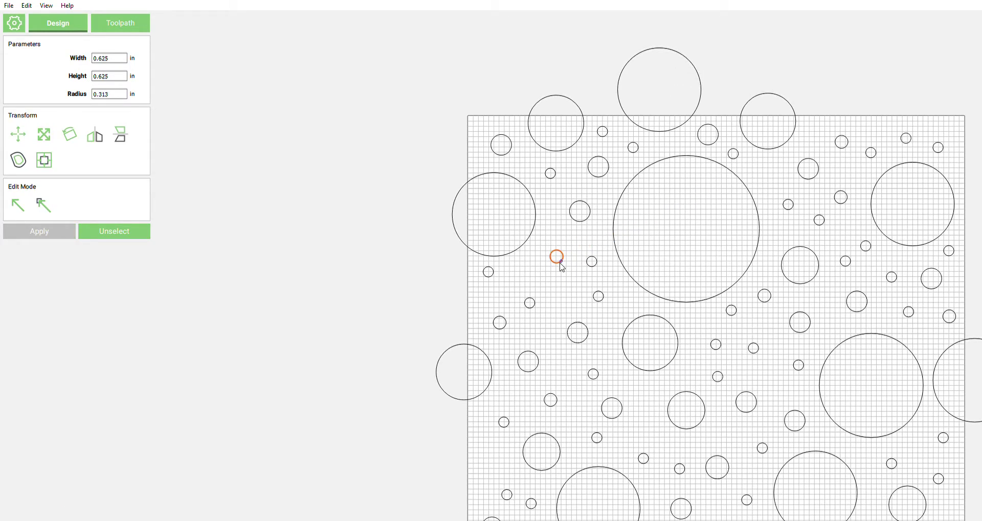
{"action": "left_click", "coordinate": [560, 266]}
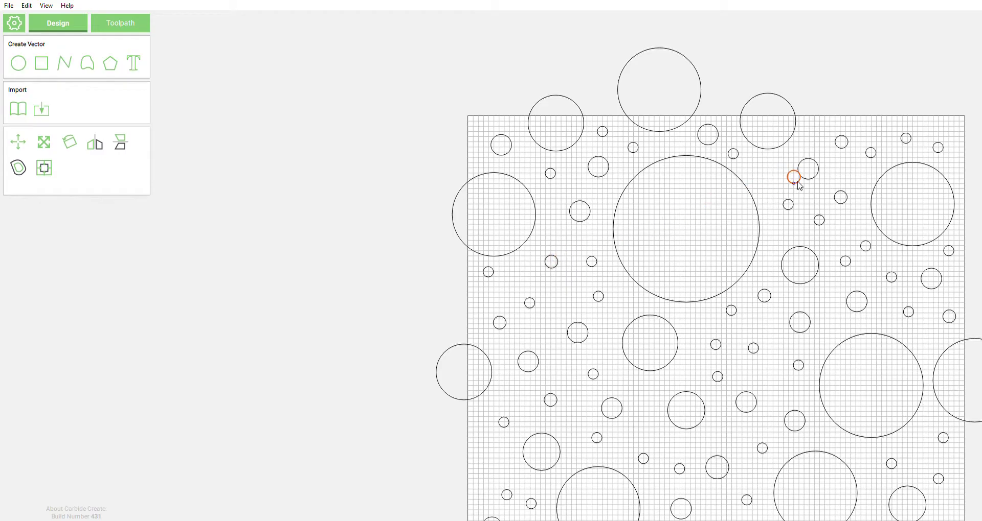
{"action": "scroll", "coordinate": [771, 190], "scroll_direction": "down", "scroll_amount": 4}
{"action": "scroll", "coordinate": [690, 307], "scroll_direction": "up", "scroll_amount": 3}
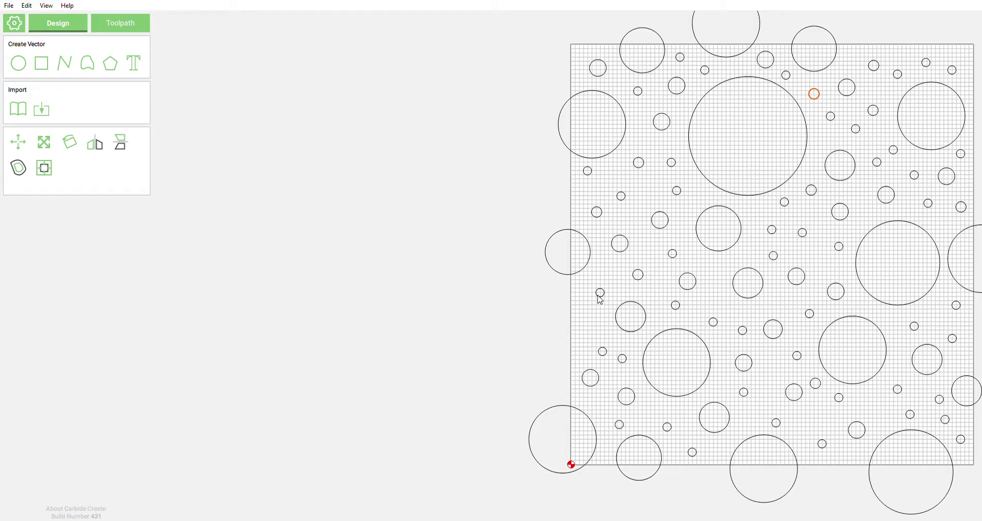
Place a 1 in circle copy in the gap near the lower edge, and move the neighbouring 1 in circle up
{"action": "scroll", "coordinate": [588, 295], "scroll_direction": "down", "scroll_amount": 1}
{"action": "mouse_move", "coordinate": [588, 295]}
{"action": "middle_mouse_down"}
{"action": "mouse_move", "coordinate": [519, 341]}
{"action": "mouse_move", "coordinate": [416, 308]}
{"action": "mouse_move", "coordinate": [391, 330]}
{"action": "mouse_move", "coordinate": [371, 299]}
{"action": "middle_mouse_up"}
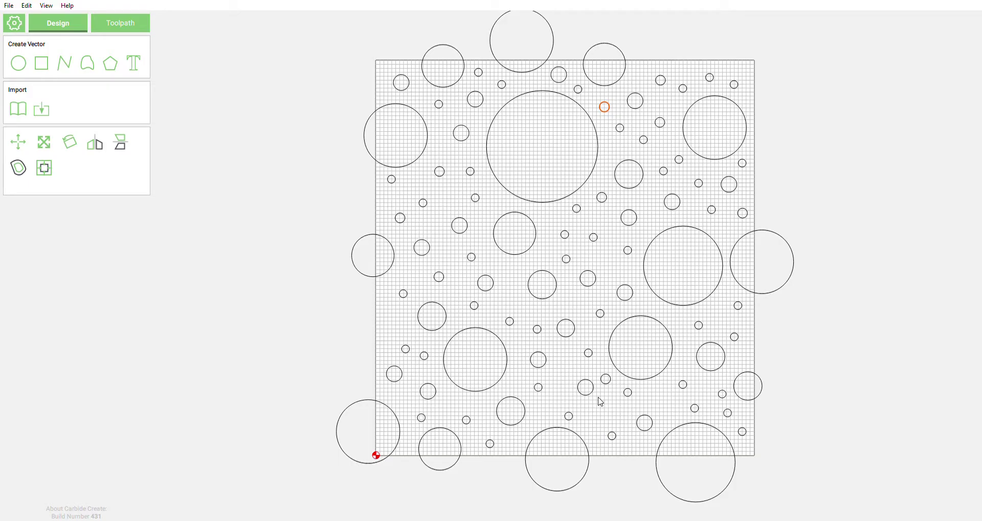
{"action": "left_click_drag", "start_coordinate": [585, 401], "coordinate": [605, 428]}
{"action": "key", "text": "ctrl+v"}
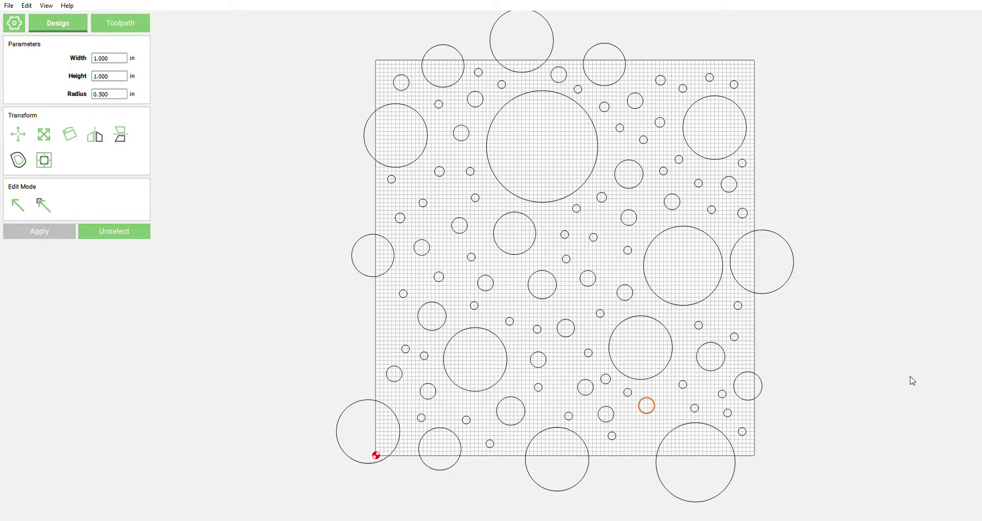
Place copies of the 0.5 in circle in two gaps in the lower middle and one near the left edge
{"action": "left_click", "coordinate": [617, 445]}
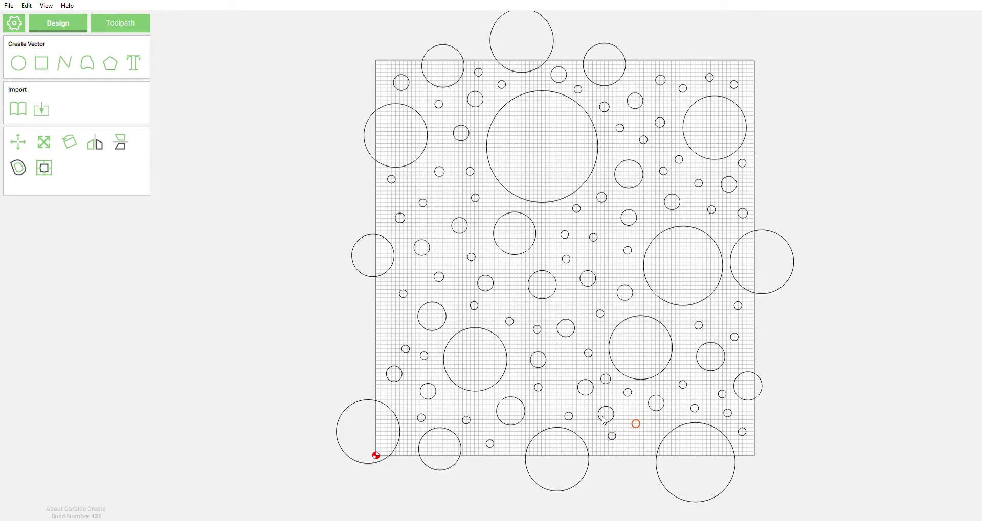
{"action": "left_click_drag", "start_coordinate": [636, 425], "coordinate": [562, 373]}
{"action": "key", "text": "ctrl+v"}
Nudge the 0.5 in circle near the lower part of the left edge slightly up and left
{"action": "left_click", "coordinate": [405, 351]}
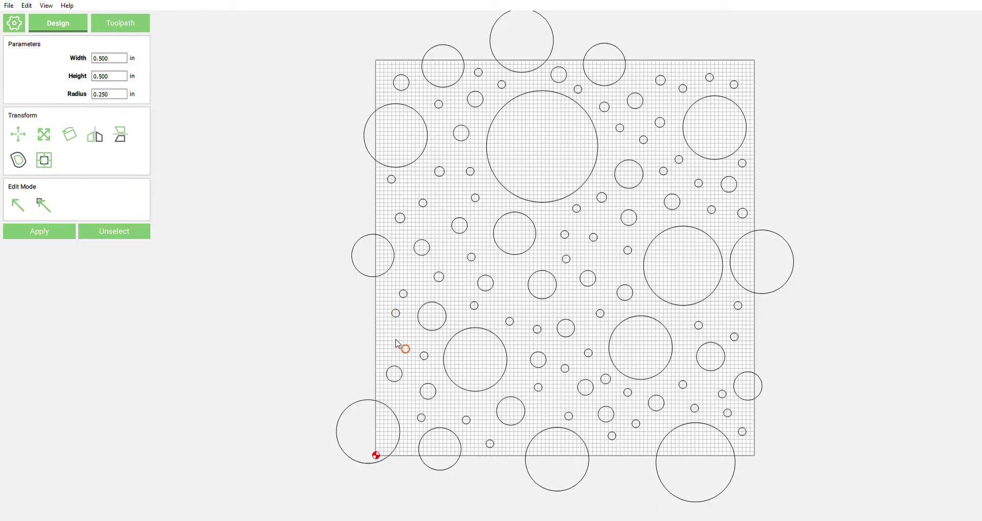
{"action": "mouse_move", "coordinate": [407, 352]}
{"action": "left_mouse_down"}
{"action": "mouse_move", "coordinate": [396, 339]}
{"action": "mouse_move", "coordinate": [403, 344]}
{"action": "left_mouse_up"}
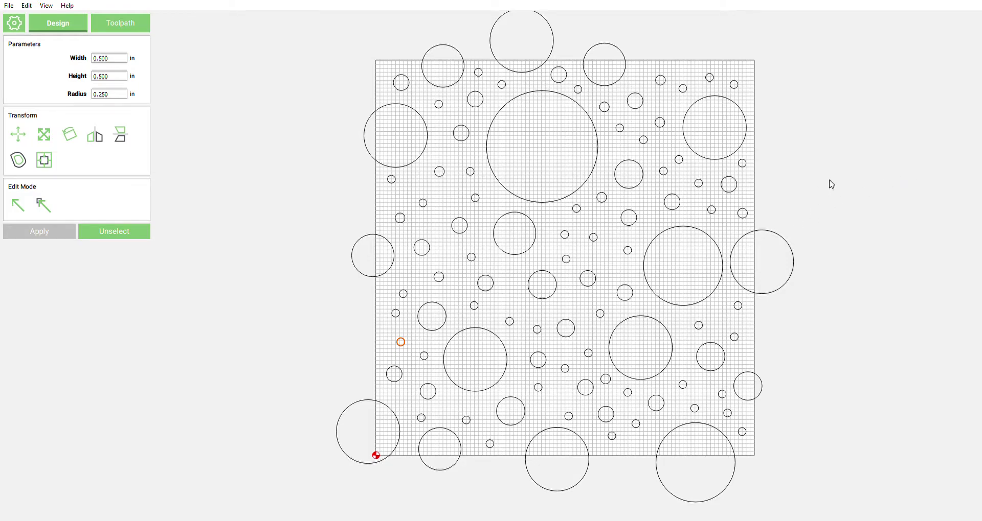
{"action": "scroll", "coordinate": [818, 179], "scroll_direction": "down", "scroll_amount": 4}
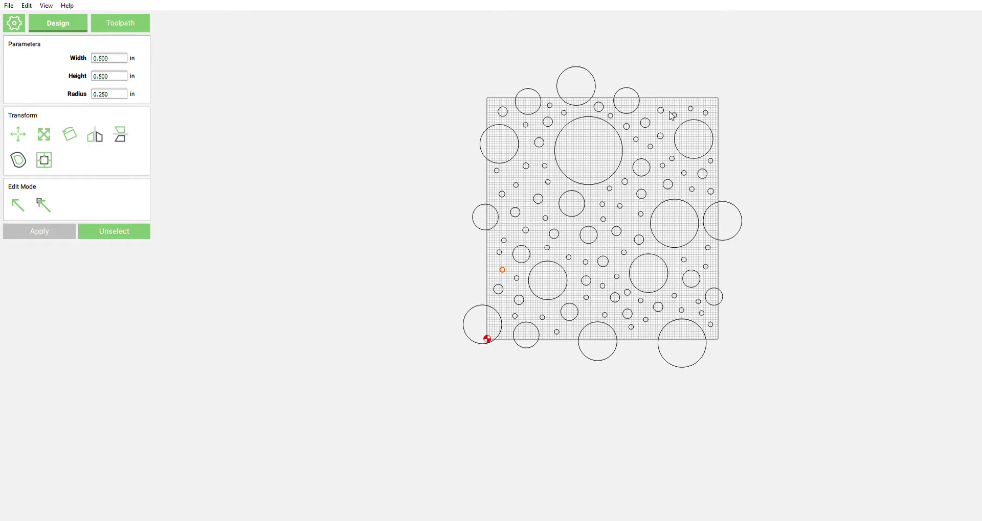
{"action": "scroll", "coordinate": [500, 344], "scroll_direction": "up", "scroll_amount": 4}
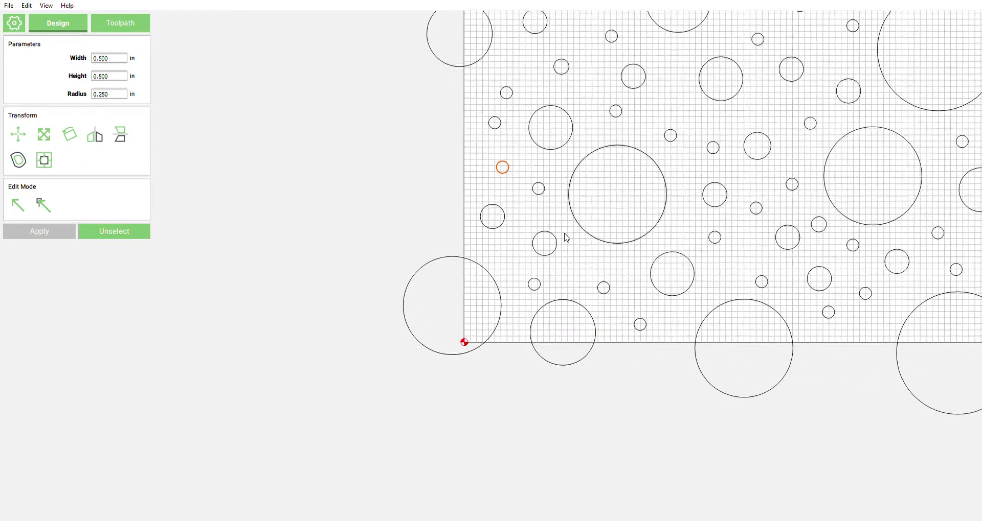
{"action": "scroll", "coordinate": [372, 308], "scroll_direction": "down", "scroll_amount": 5}
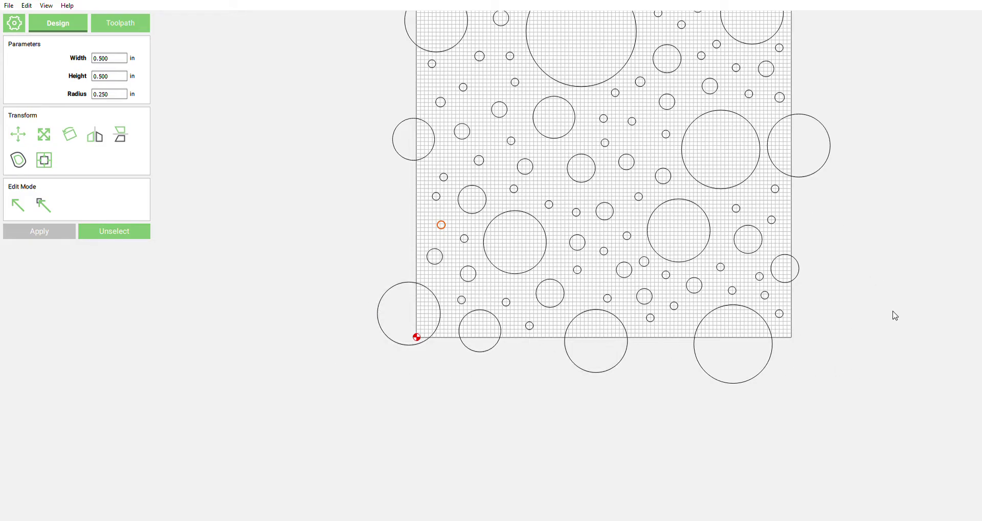
{"action": "scroll", "coordinate": [394, 331], "scroll_direction": "down", "scroll_amount": 2}
{"action": "scroll", "coordinate": [388, 292], "scroll_direction": "up", "scroll_amount": 4}
{"action": "left_click_drag", "start_coordinate": [409, 342], "coordinate": [364, 400]}
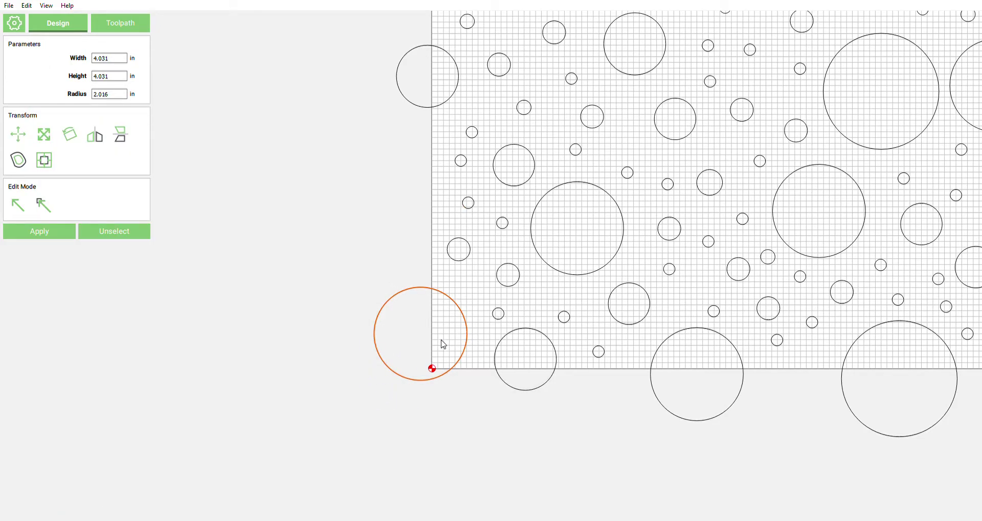
Copy the entire circle pattern and place the duplicate to the left of the stock
{"action": "scroll", "coordinate": [421, 269], "scroll_direction": "down", "scroll_amount": 5}
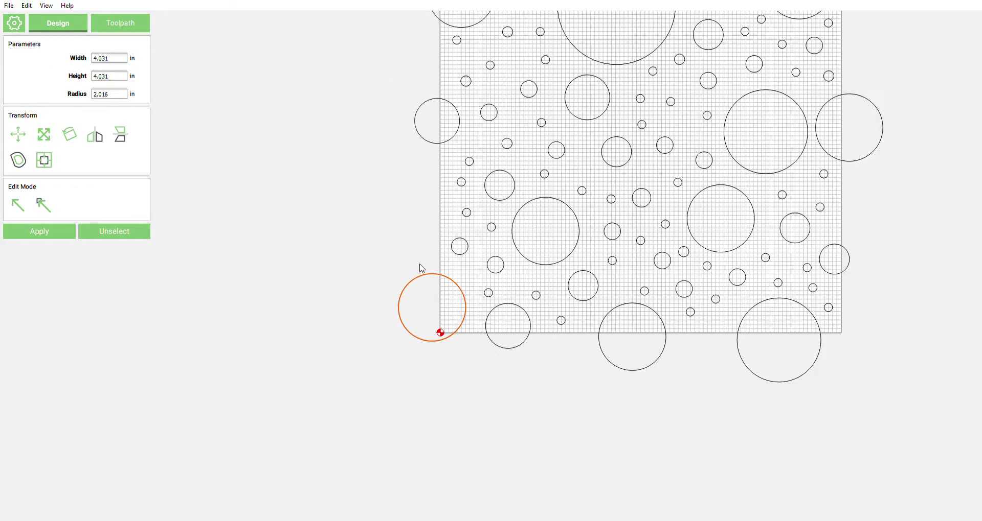
{"action": "middle_click_drag", "start_coordinate": [686, 343], "coordinate": [736, 429]}
{"action": "scroll", "coordinate": [442, 397], "scroll_direction": "up", "scroll_amount": 2}
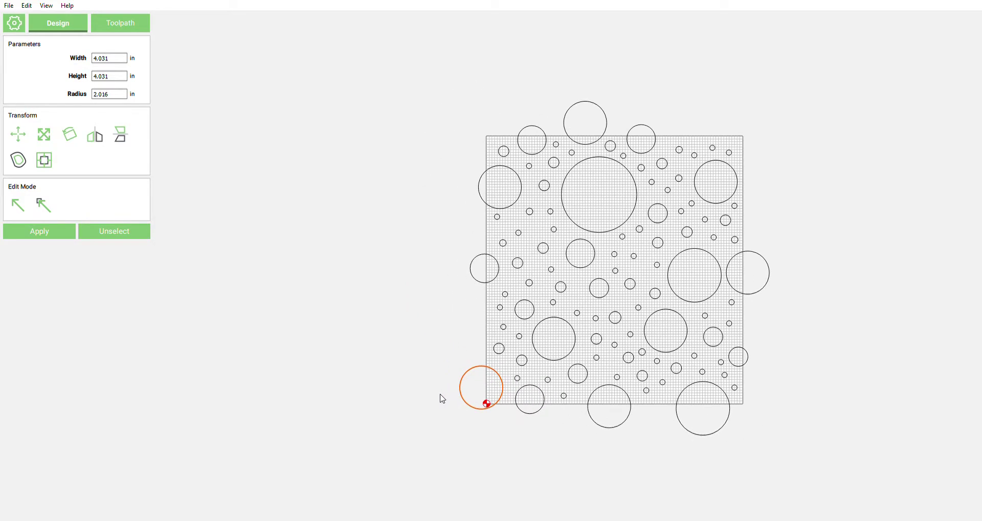
{"action": "left_click", "coordinate": [435, 409]}
{"action": "left_click_drag", "start_coordinate": [803, 101], "coordinate": [379, 442]}
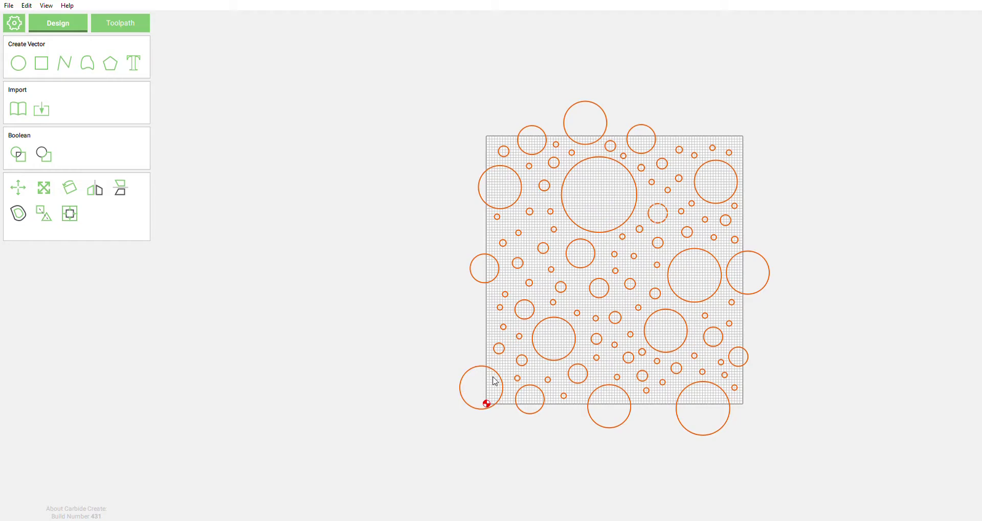
{"action": "key", "text": "ctrl+c"}
{"action": "key", "text": "ctrl+v"}
{"action": "left_click_drag", "start_coordinate": [637, 335], "coordinate": [352, 315]}
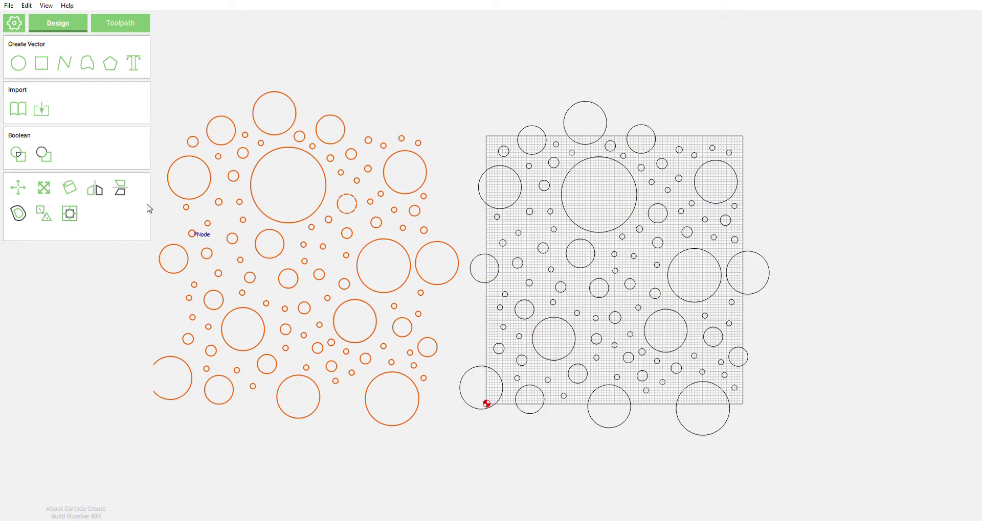
Try the duplicate pattern flipped vertically against the stock's lower edge, and delete that duplicate
{"action": "left_click", "coordinate": [127, 194]}
{"action": "left_click_drag", "start_coordinate": [255, 239], "coordinate": [566, 520]}
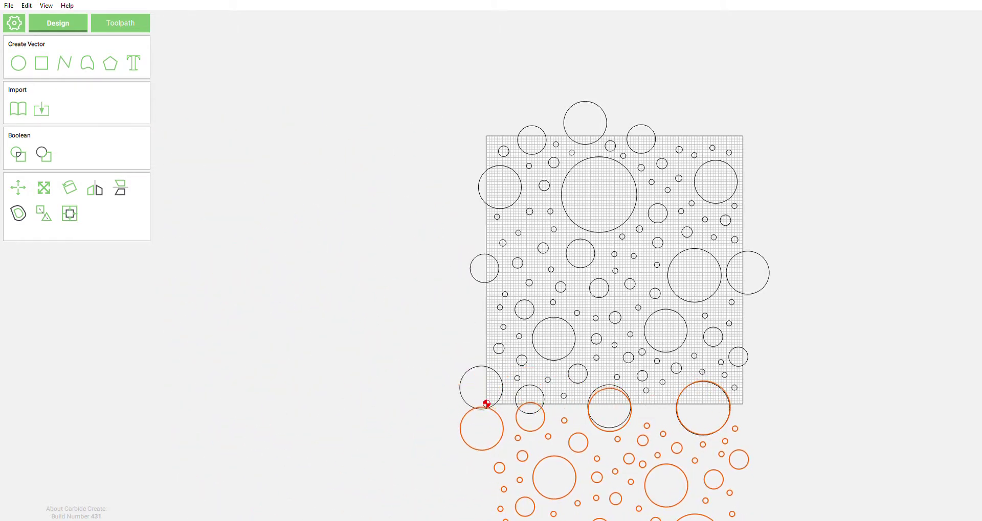
{"action": "left_click_drag", "start_coordinate": [566, 520], "coordinate": [256, 270]}
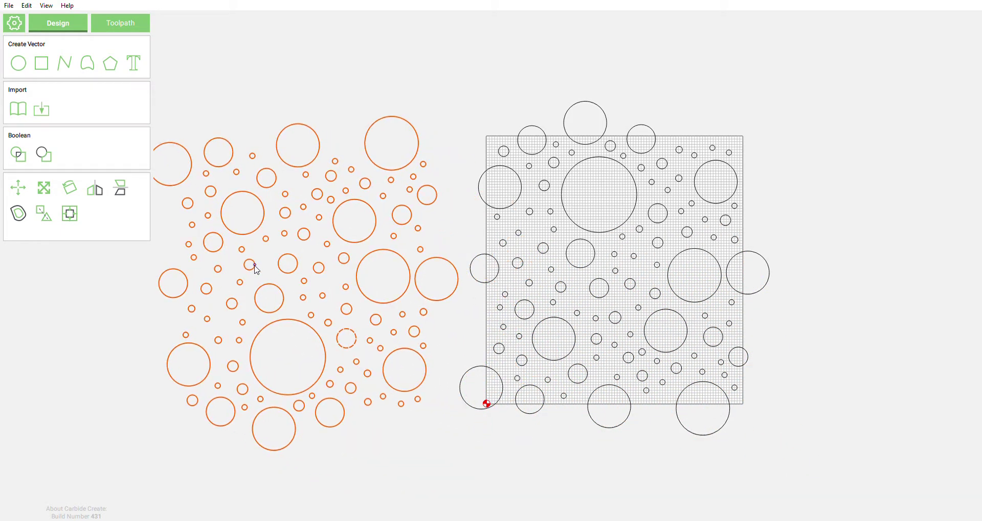
{"action": "key", "text": "Delete"}
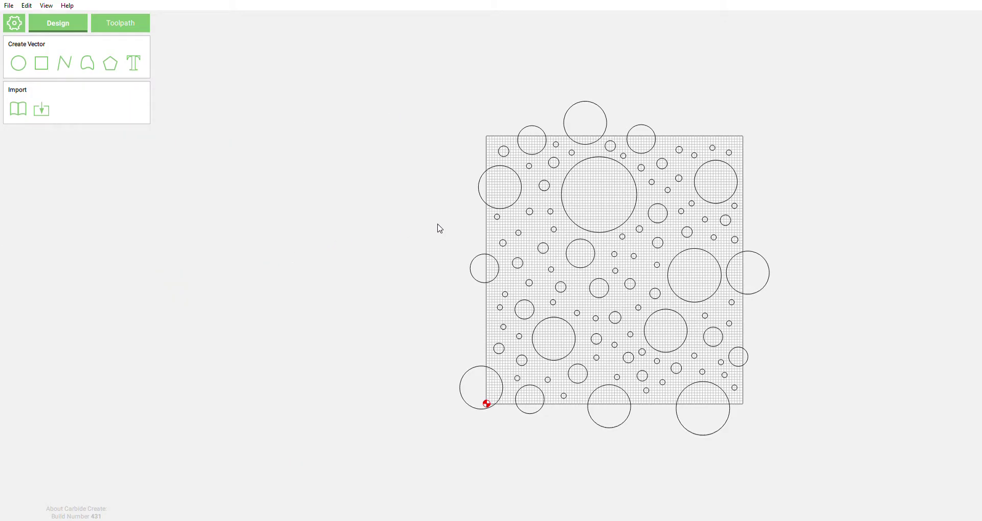
Centre the 4.031 in circle at the stock's lower-left corner exactly on the origin
{"action": "scroll", "coordinate": [544, 445], "scroll_direction": "up", "scroll_amount": 1}
{"action": "scroll", "coordinate": [518, 422], "scroll_direction": "up", "scroll_amount": 3}
{"action": "left_click_drag", "start_coordinate": [476, 428], "coordinate": [461, 396]}
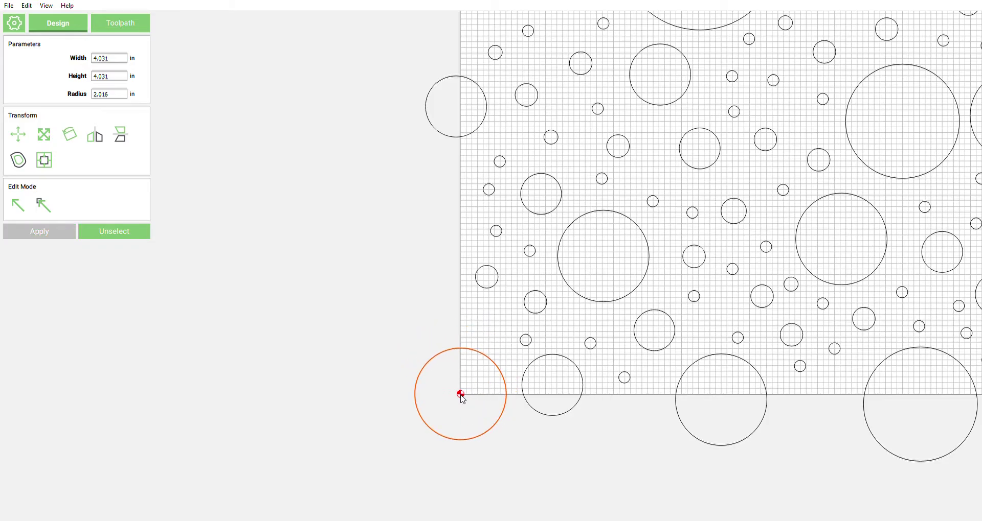
Move the 2.693 in circle beside the origin circle so its centre lies on the stock's lower edge
{"action": "scroll", "coordinate": [288, 285], "scroll_direction": "down", "scroll_amount": 2}
{"action": "scroll", "coordinate": [490, 378], "scroll_direction": "up", "scroll_amount": 4}
{"action": "left_click_drag", "start_coordinate": [588, 407], "coordinate": [495, 385]}
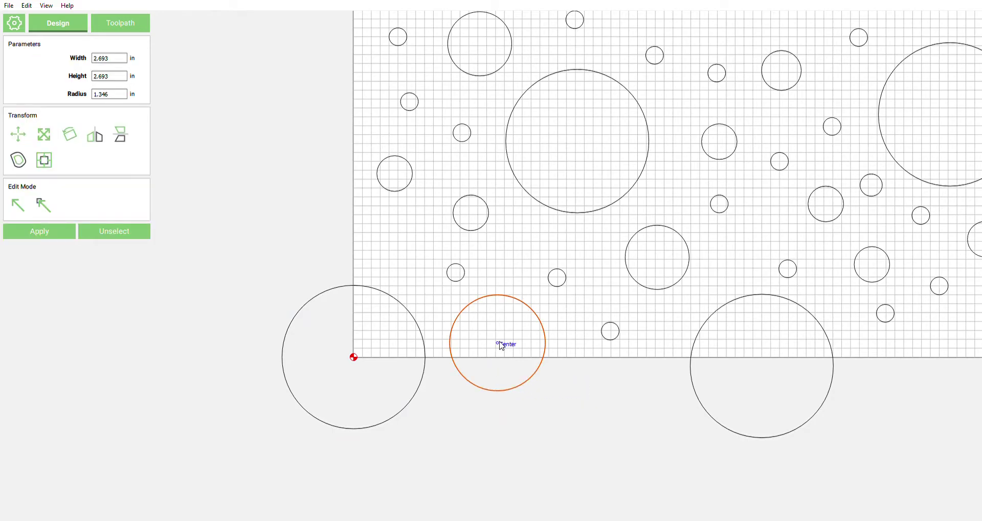
{"action": "left_click_drag", "start_coordinate": [500, 342], "coordinate": [515, 358]}
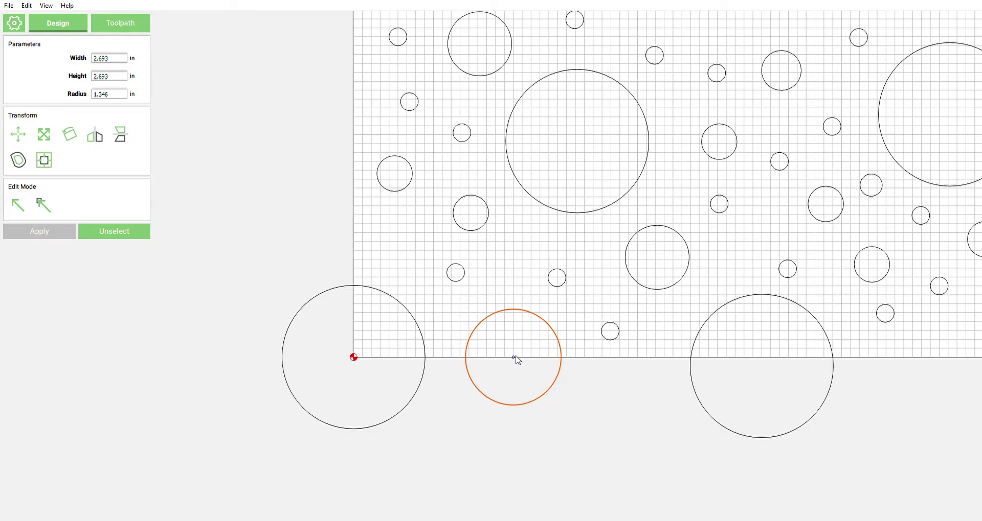
Move the 4.031 in circle near the middle of the lower edge so its centre lies on that edge
{"action": "scroll", "coordinate": [186, 329], "scroll_direction": "down", "scroll_amount": 2}
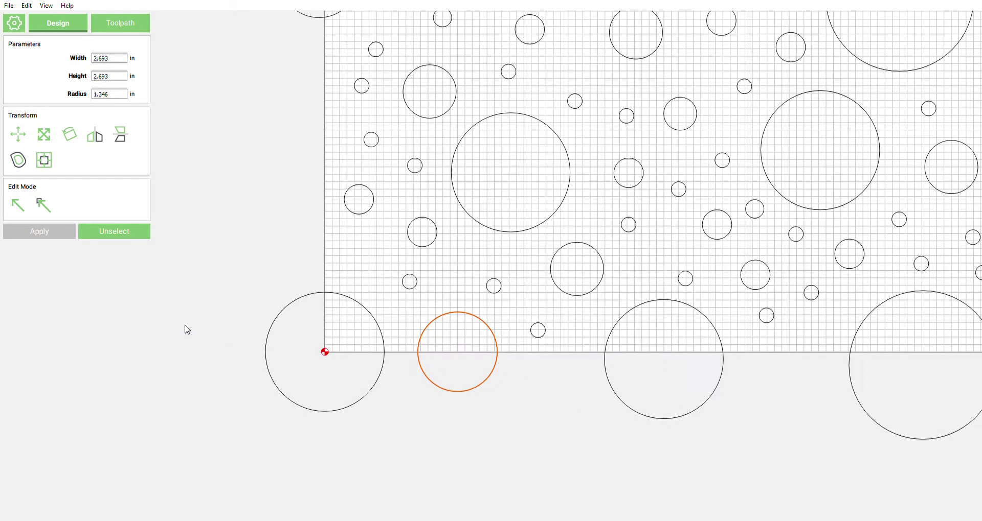
{"action": "left_click", "coordinate": [638, 431]}
{"action": "left_click", "coordinate": [595, 407]}
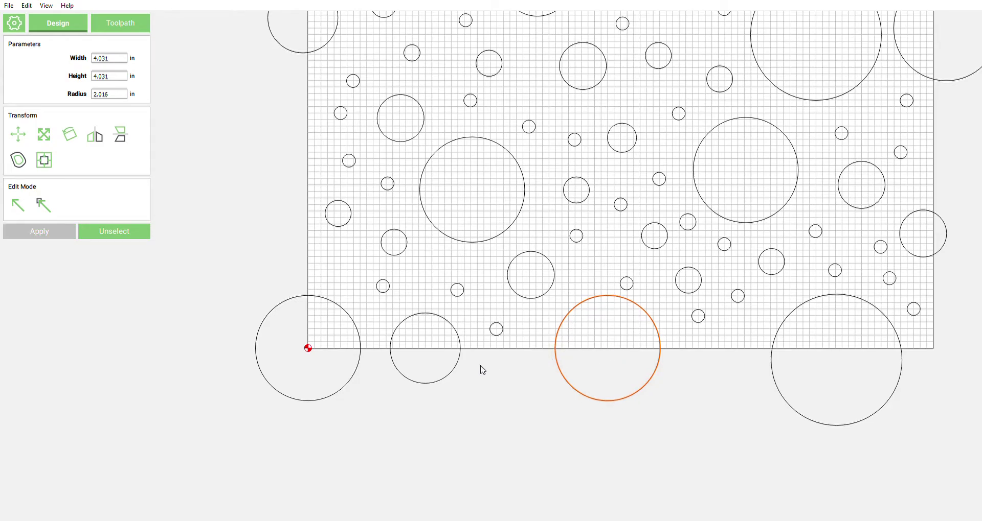
Move the small circle crowding the middle lower-edge circle up and left into the gap above it
{"action": "scroll", "coordinate": [480, 368], "scroll_direction": "down", "scroll_amount": 1}
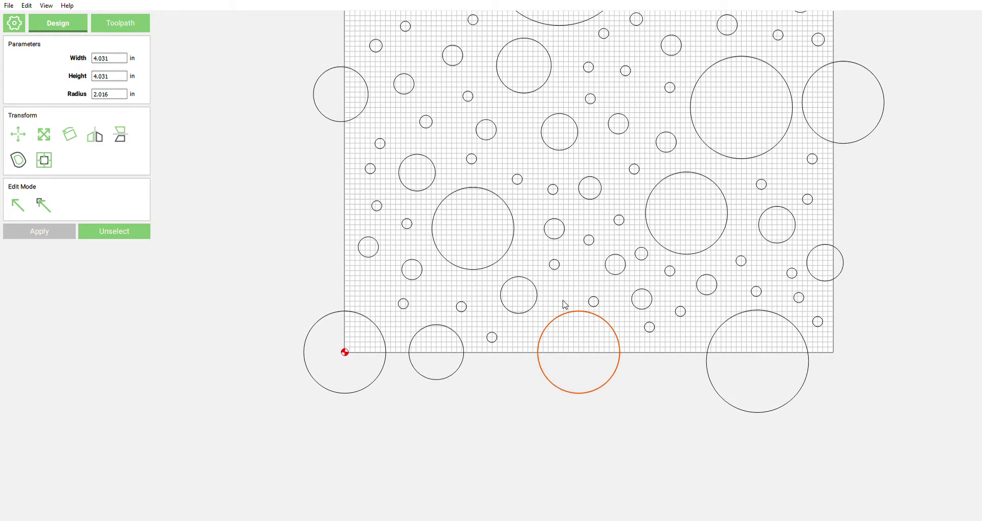
{"action": "scroll", "coordinate": [626, 517], "scroll_direction": "down", "scroll_amount": 1}
{"action": "left_click", "coordinate": [612, 460]}
{"action": "scroll", "coordinate": [594, 314], "scroll_direction": "up", "scroll_amount": 1}
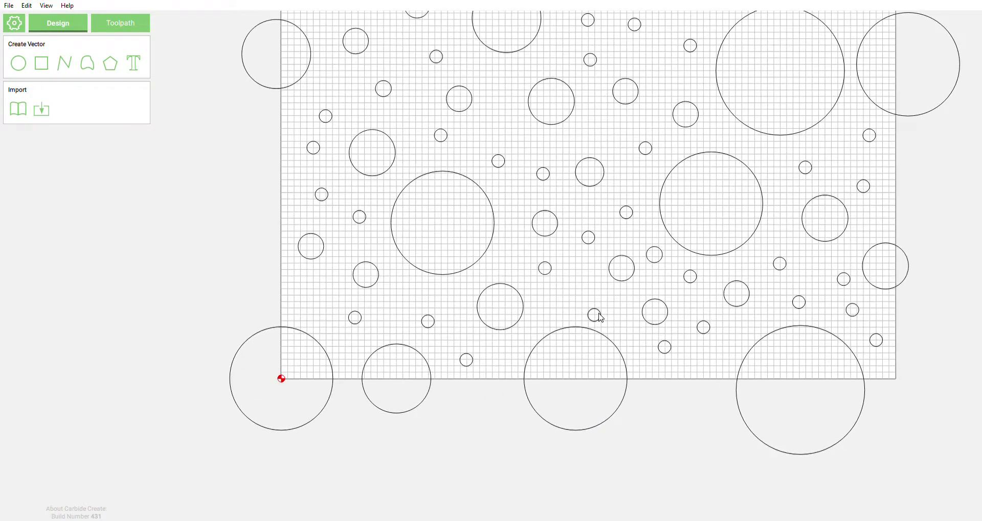
{"action": "left_click", "coordinate": [594, 315]}
{"action": "left_click_drag", "start_coordinate": [602, 316], "coordinate": [584, 291]}
Scale the 4.031 in circle at the middle of the lower edge by a factor of 1.25
{"action": "left_click_drag", "start_coordinate": [645, 443], "coordinate": [571, 425]}
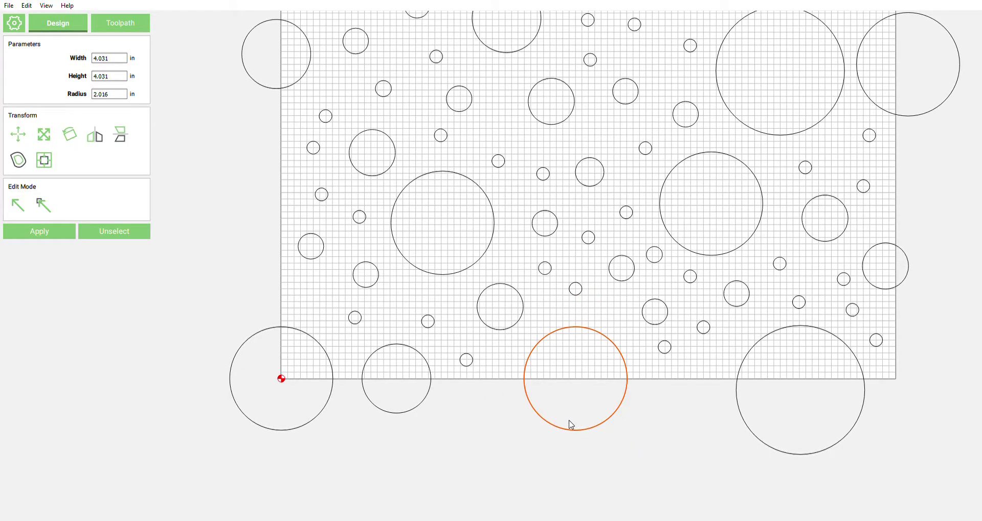
{"action": "left_click", "coordinate": [44, 136]}
{"action": "double_click", "coordinate": [118, 160]}
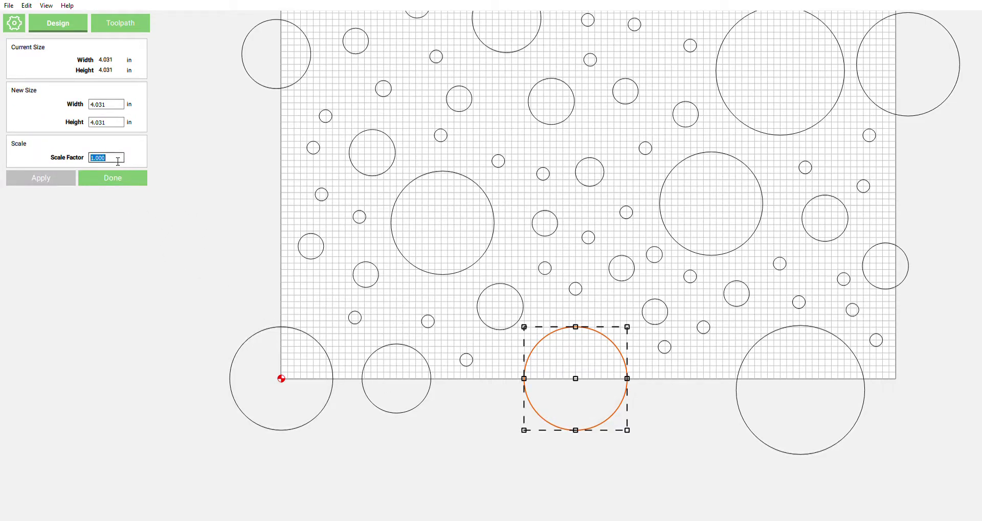
{"action": "type", "text": "1.25"}
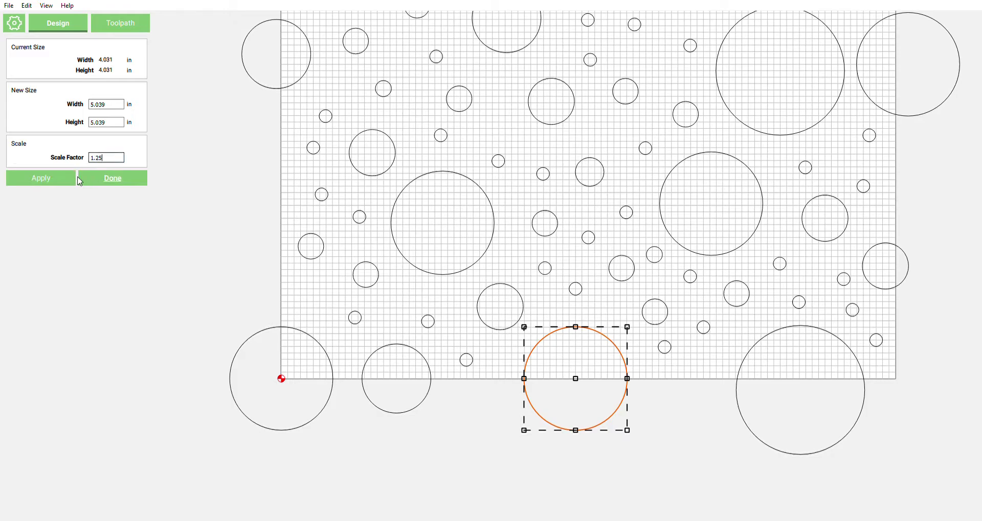
{"action": "left_click", "coordinate": [41, 179]}
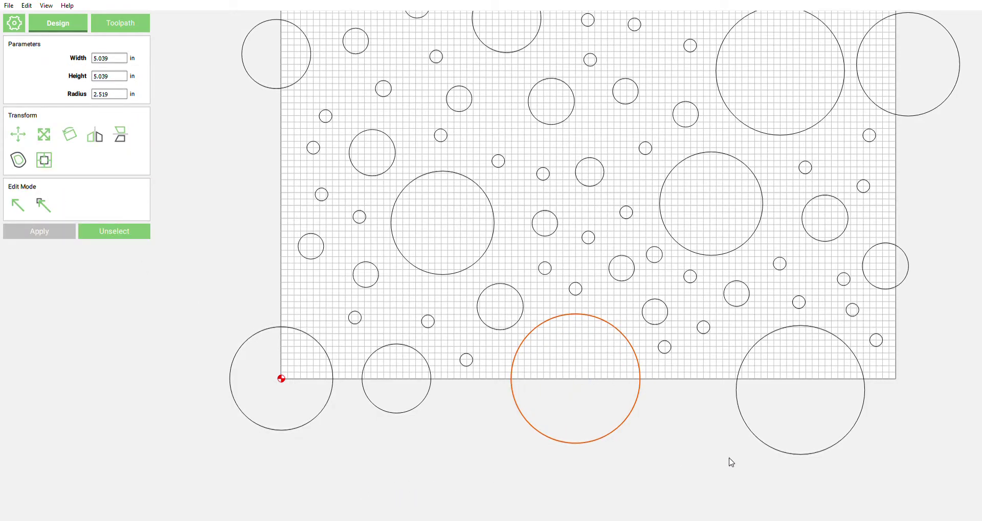
Centre the 5.025 in circle on the stock's lower edge, and shift the 0.5 in circle above it up and right
{"action": "left_click_drag", "start_coordinate": [712, 460], "coordinate": [771, 430]}
{"action": "left_click_drag", "start_coordinate": [803, 395], "coordinate": [789, 384]}
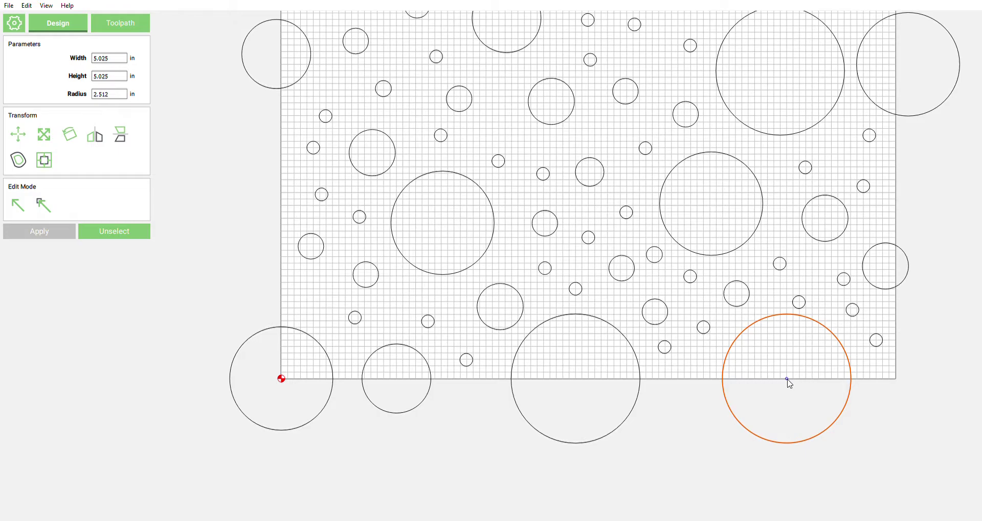
{"action": "scroll", "coordinate": [817, 294], "scroll_direction": "up", "scroll_amount": 3}
{"action": "left_click", "coordinate": [799, 302]}
{"action": "left_click", "coordinate": [796, 308]}
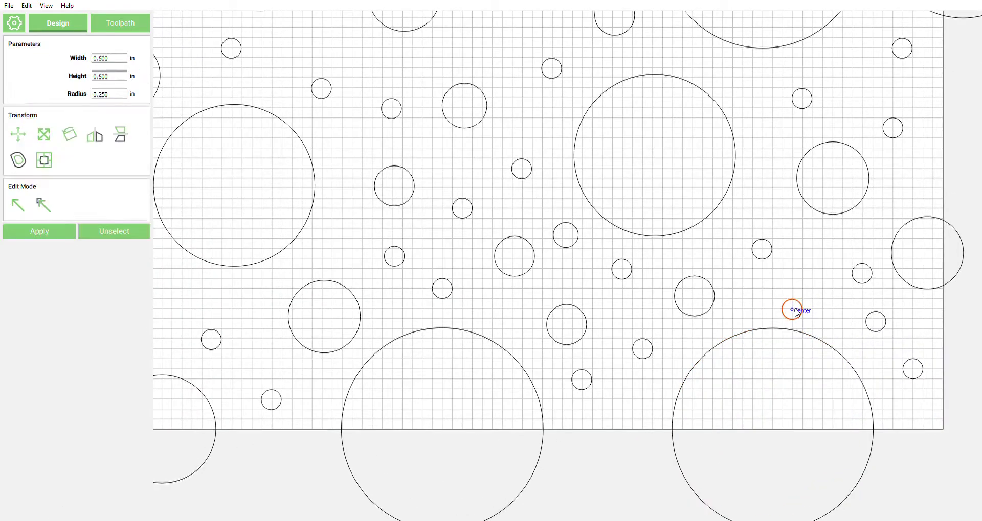
{"action": "mouse_move", "coordinate": [794, 308]}
{"action": "left_mouse_down"}
{"action": "mouse_move", "coordinate": [795, 290]}
{"action": "mouse_move", "coordinate": [804, 295]}
{"action": "left_mouse_up"}
{"action": "scroll", "coordinate": [803, 296], "scroll_direction": "down", "scroll_amount": 6}
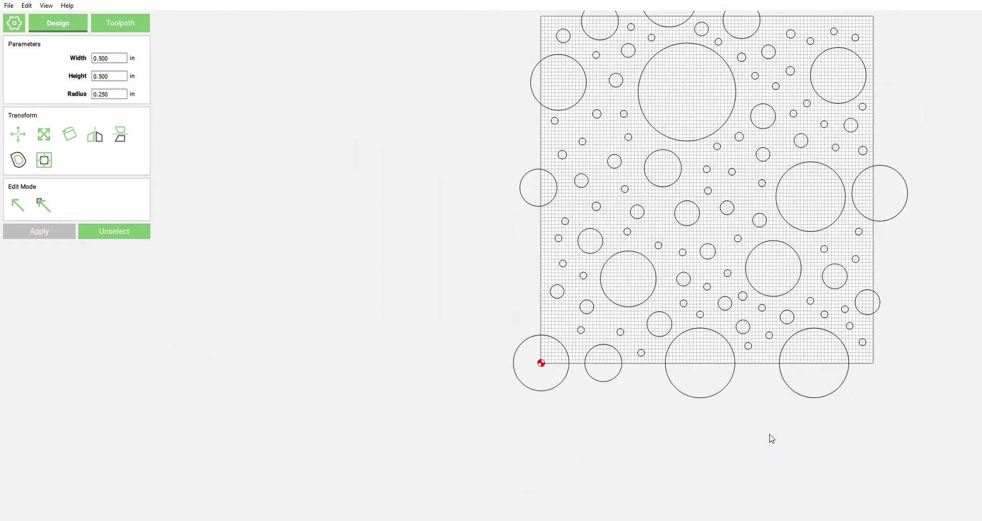
Place copies of the 0.625 in circle between the two largest lower-edge circles and below the lower-left large circle
{"action": "left_click", "coordinate": [769, 439]}
{"action": "scroll", "coordinate": [767, 346], "scroll_direction": "down", "scroll_amount": 1}
{"action": "scroll", "coordinate": [767, 346], "scroll_direction": "up", "scroll_amount": 3}
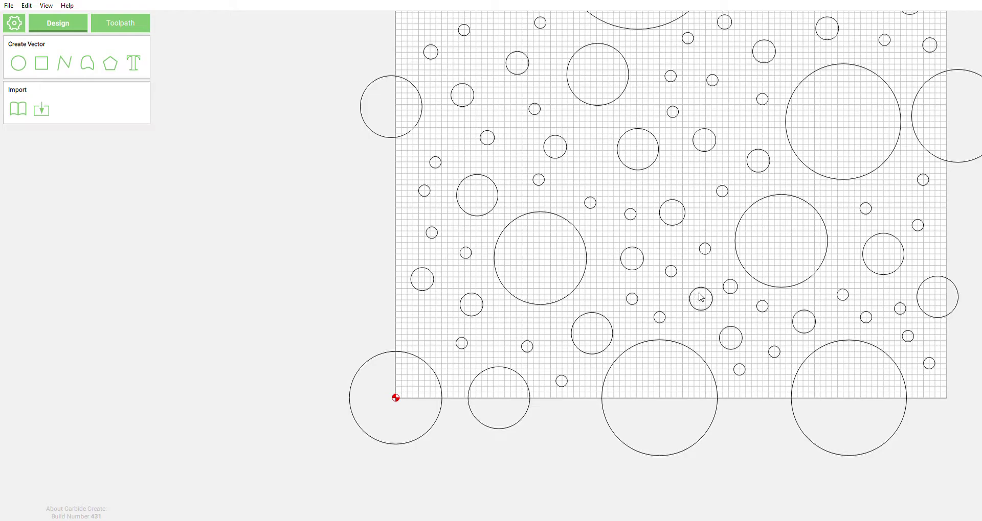
{"action": "left_click", "coordinate": [729, 293]}
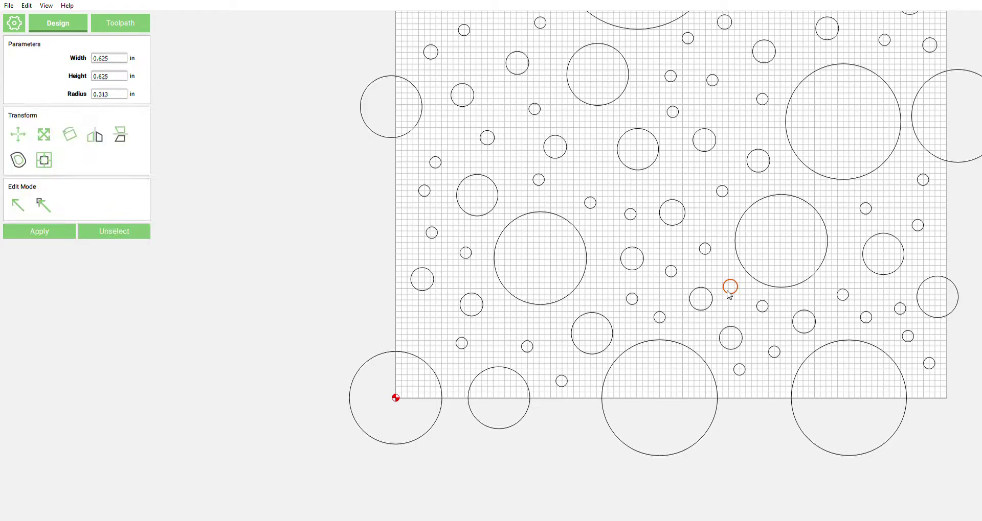
{"action": "key", "text": "ctrl+v"}
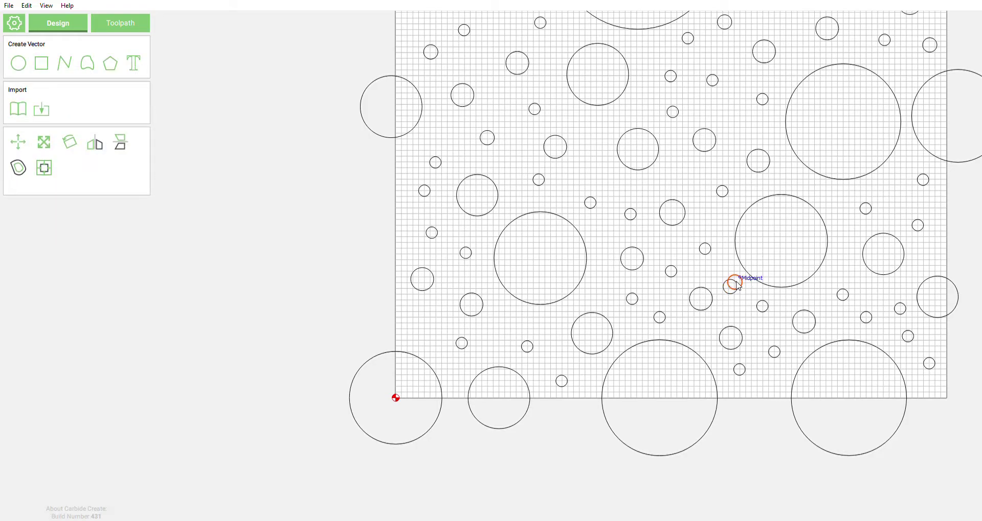
{"action": "left_click", "coordinate": [774, 381]}
{"action": "key", "text": "ctrl+v"}
{"action": "left_click", "coordinate": [553, 331]}
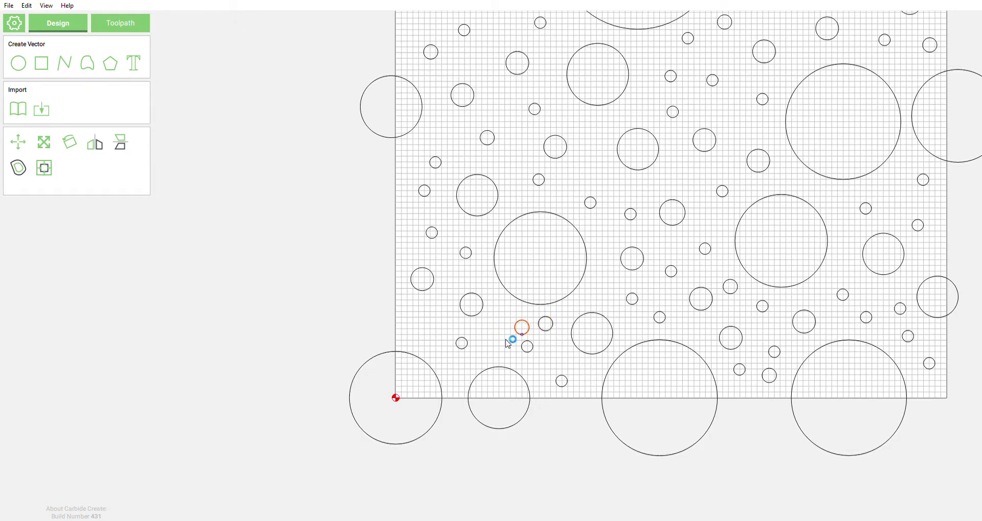
Place two more 0.625 in circle copies in the lower-left gaps, and nudge the 0.5 in circle between them down
{"action": "left_click", "coordinate": [431, 330]}
{"action": "left_click", "coordinate": [499, 347]}
{"action": "left_click", "coordinate": [461, 350]}
{"action": "left_click_drag", "start_coordinate": [463, 349], "coordinate": [460, 359]}
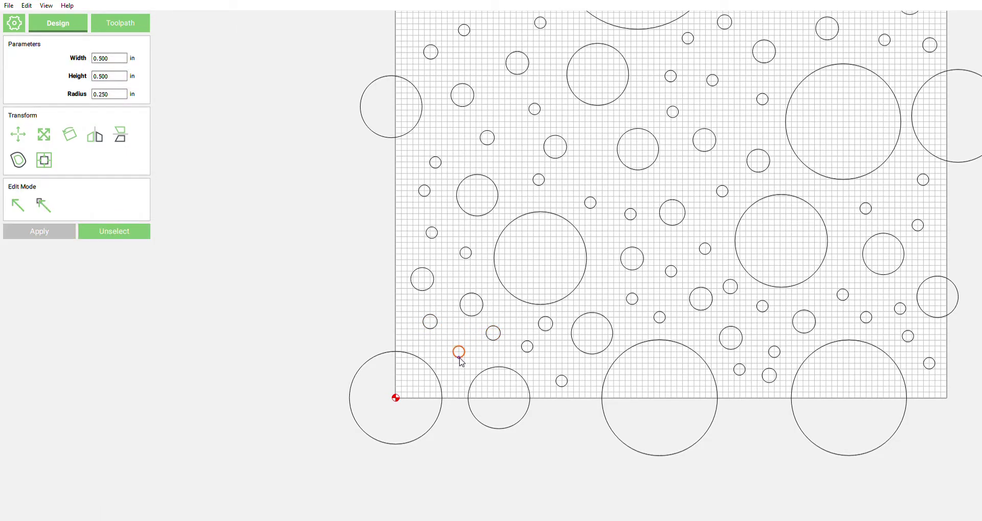
Copy the whole adjusted circle pattern and place the duplicate to the left of the stock
{"action": "scroll", "coordinate": [706, 386], "scroll_direction": "down", "scroll_amount": 1}
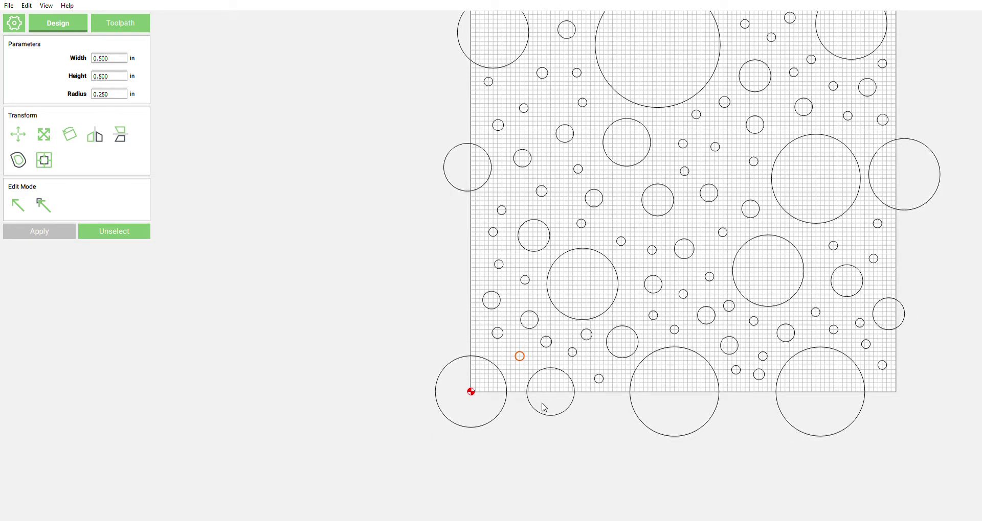
{"action": "scroll", "coordinate": [544, 408], "scroll_direction": "down", "scroll_amount": 1}
{"action": "scroll", "coordinate": [812, 450], "scroll_direction": "down", "scroll_amount": 1}
{"action": "middle_click_drag", "start_coordinate": [868, 392], "coordinate": [838, 413]}
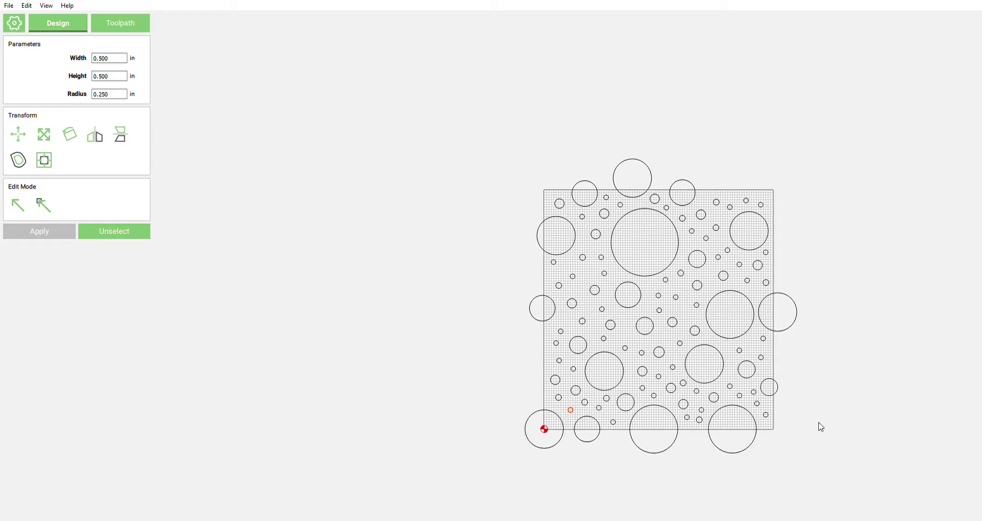
{"action": "scroll", "coordinate": [464, 411], "scroll_direction": "up", "scroll_amount": 3}
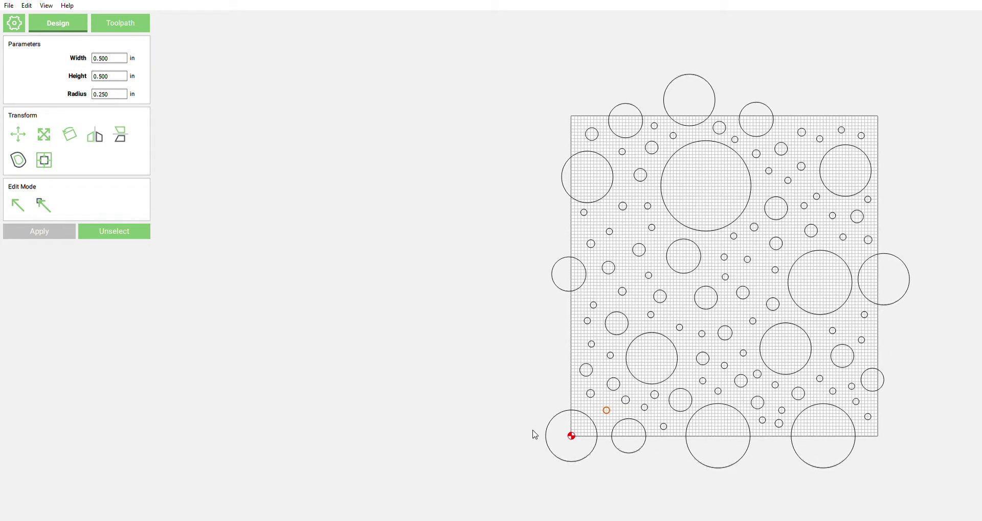
{"action": "scroll", "coordinate": [462, 375], "scroll_direction": "down", "scroll_amount": 3}
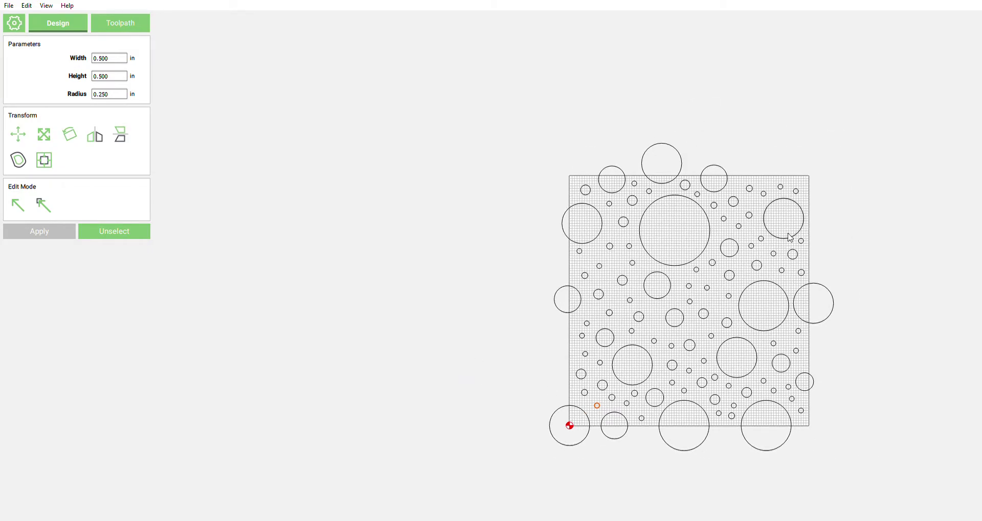
{"action": "left_click_drag", "start_coordinate": [863, 148], "coordinate": [514, 480]}
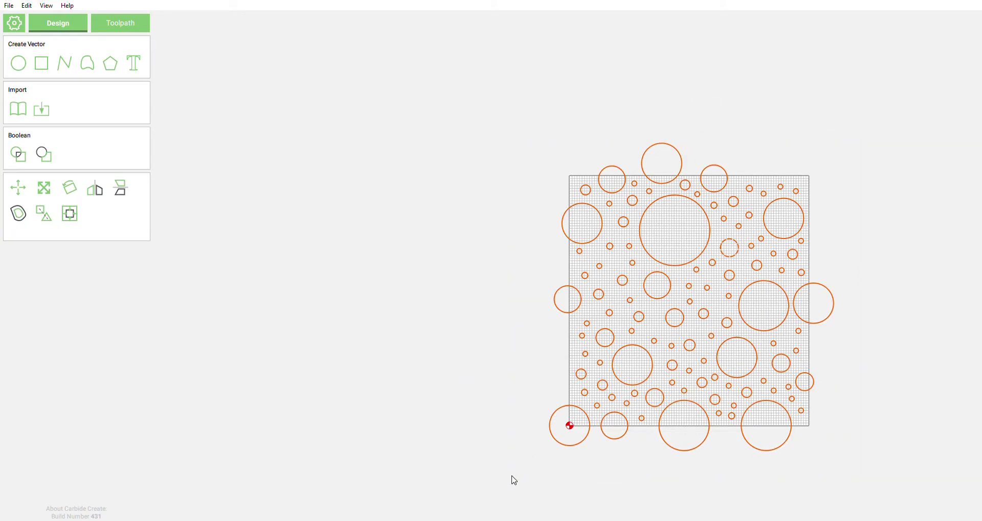
{"action": "key", "text": "ctrl+c"}
{"action": "key", "text": "ctrl+v"}
{"action": "left_click_drag", "start_coordinate": [578, 391], "coordinate": [312, 368]}
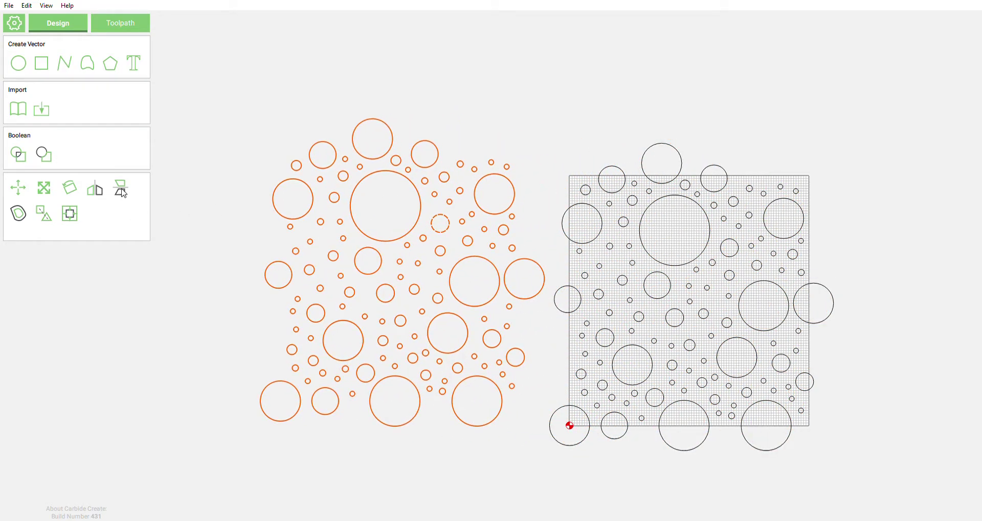
Flip the duplicated pattern vertically and place it below the stock so its large circles coincide with those on the stock's lower edge
{"action": "left_click", "coordinate": [123, 193]}
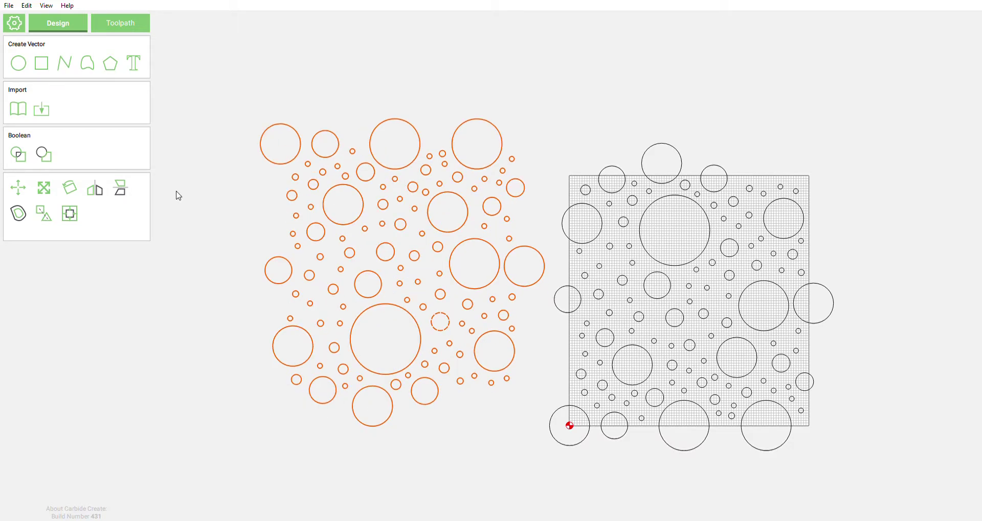
{"action": "left_click_drag", "start_coordinate": [399, 172], "coordinate": [686, 455]}
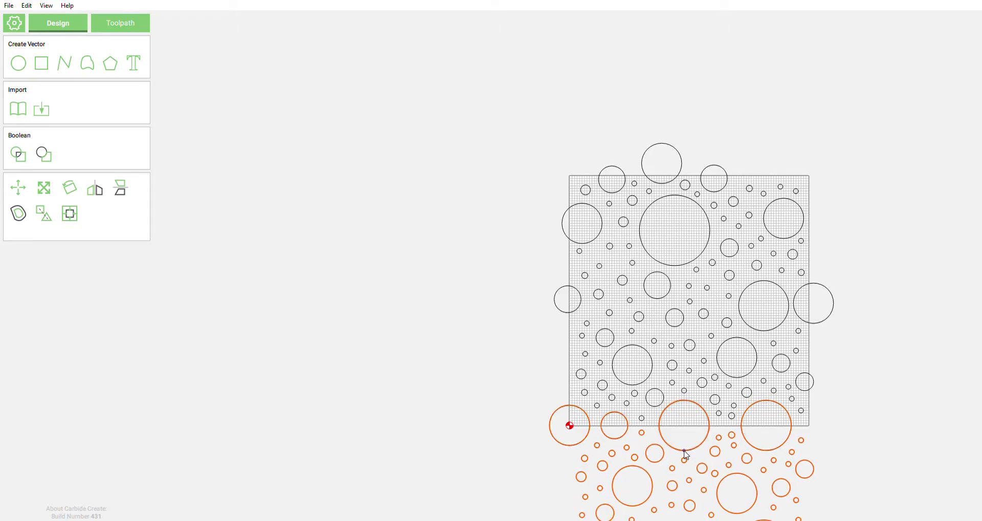
{"action": "scroll", "coordinate": [441, 231], "scroll_direction": "down", "scroll_amount": 3}
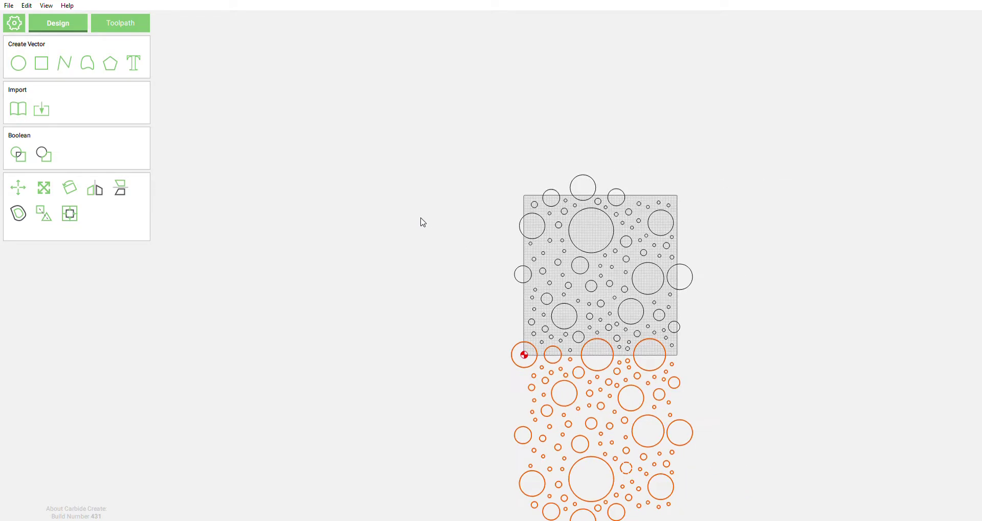
{"action": "scroll", "coordinate": [486, 254], "scroll_direction": "down", "scroll_amount": 2}
{"action": "scroll", "coordinate": [742, 337], "scroll_direction": "up", "scroll_amount": 3}
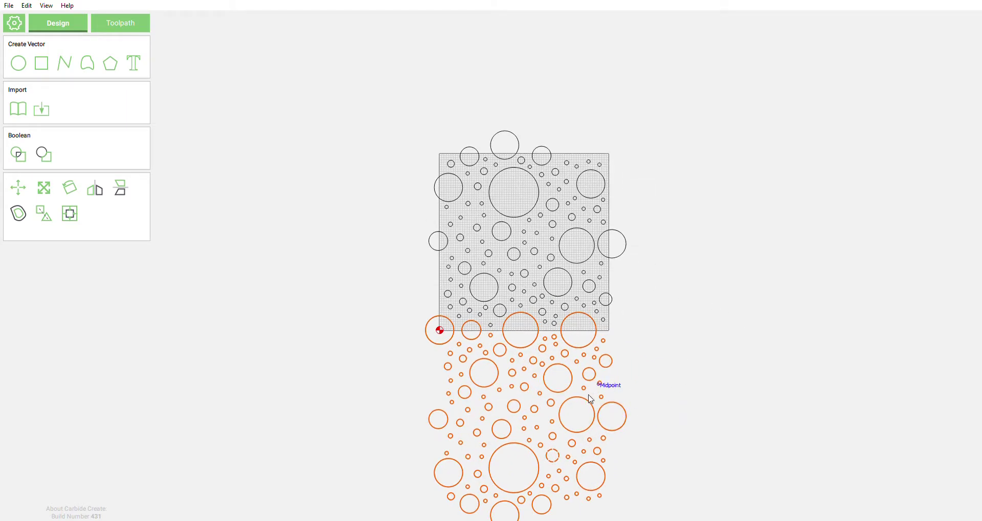
Move the mirrored pattern copy away from the stock and delete it
{"action": "left_click_drag", "start_coordinate": [566, 392], "coordinate": [848, 394]}
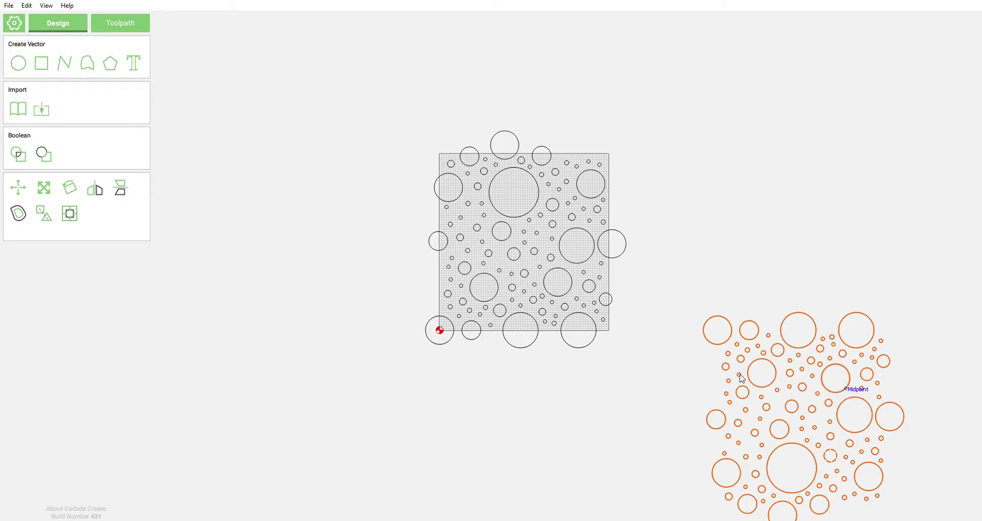
{"action": "key", "text": "Delete"}
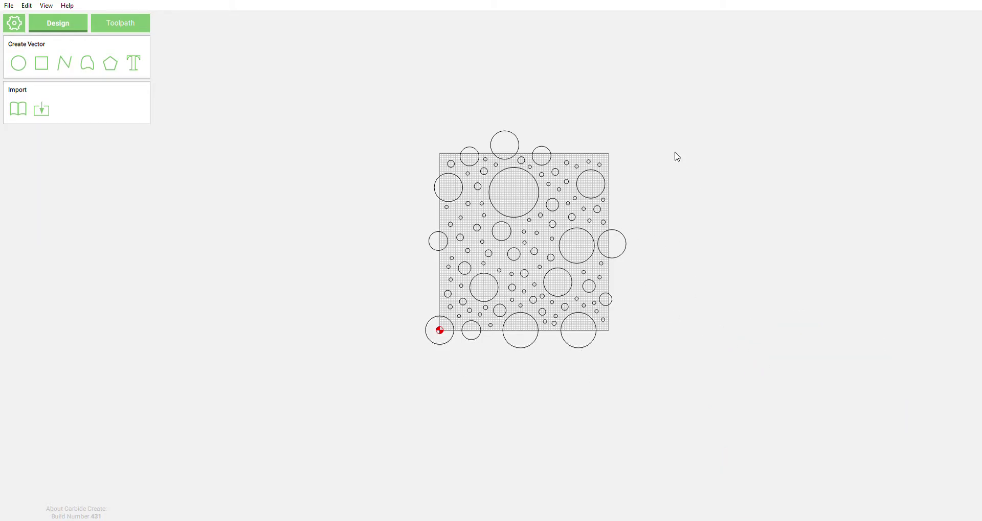
Create a rectangle beside the stock and set its width to 24 in and height to 25 in
{"action": "scroll", "coordinate": [631, 180], "scroll_direction": "up", "scroll_amount": 5}
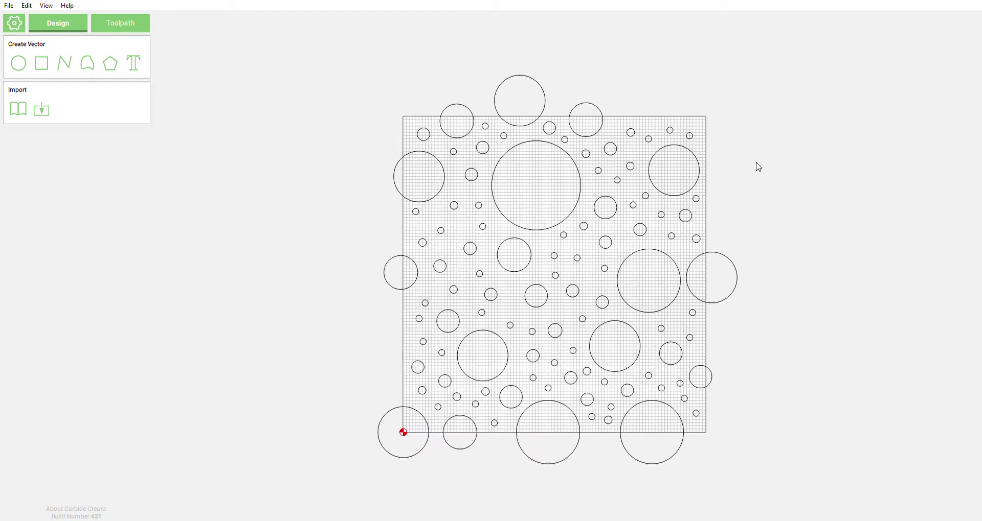
{"action": "left_click", "coordinate": [51, 70]}
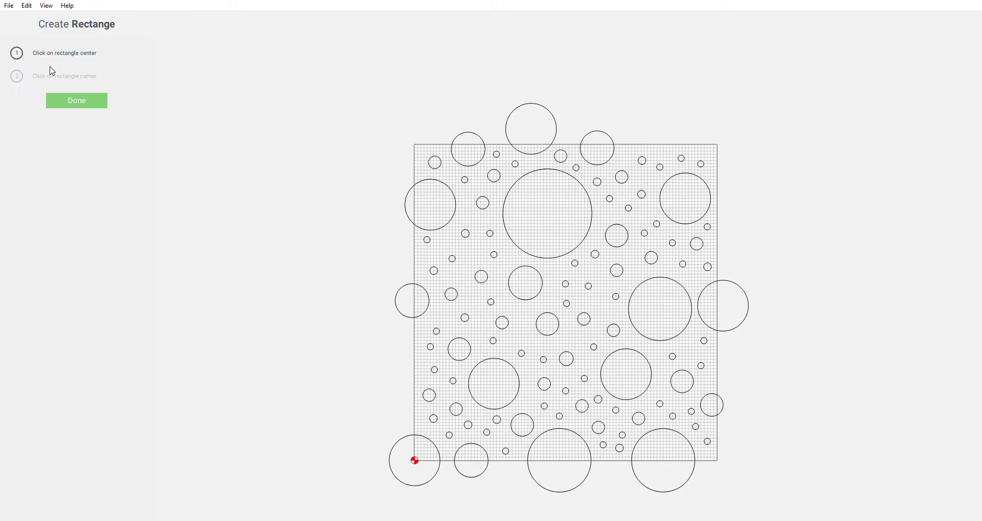
{"action": "left_click", "coordinate": [69, 101]}
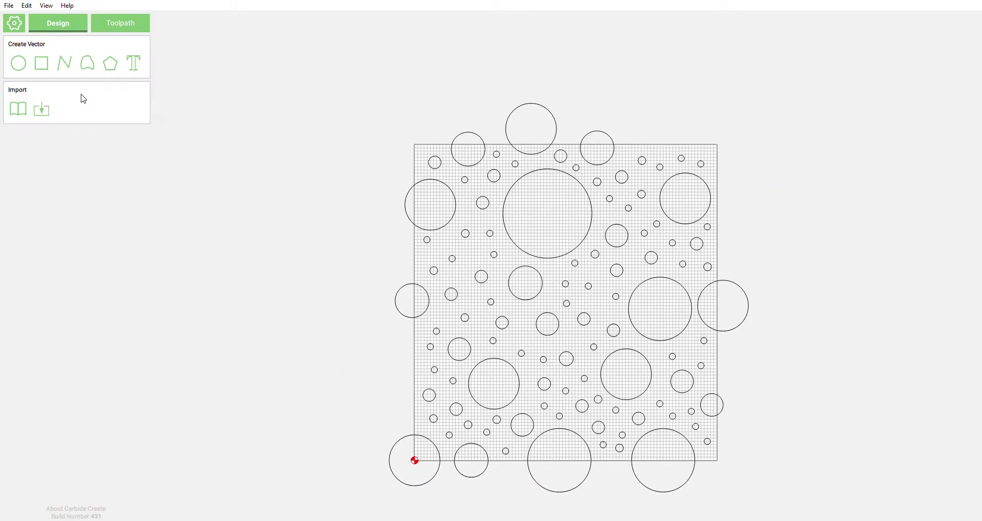
{"action": "left_click", "coordinate": [50, 63]}
{"action": "left_click", "coordinate": [199, 116]}
{"action": "left_click", "coordinate": [279, 218]}
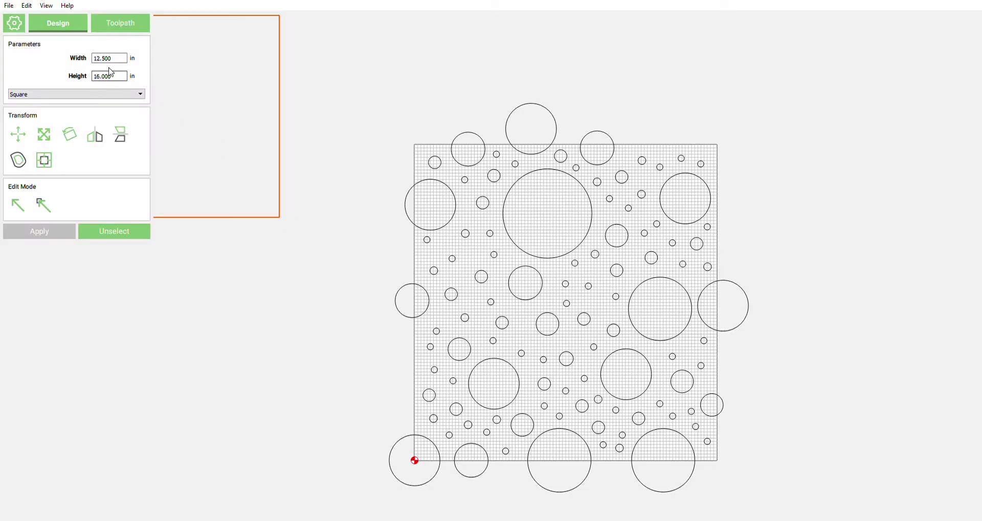
{"action": "double_click", "coordinate": [116, 62]}
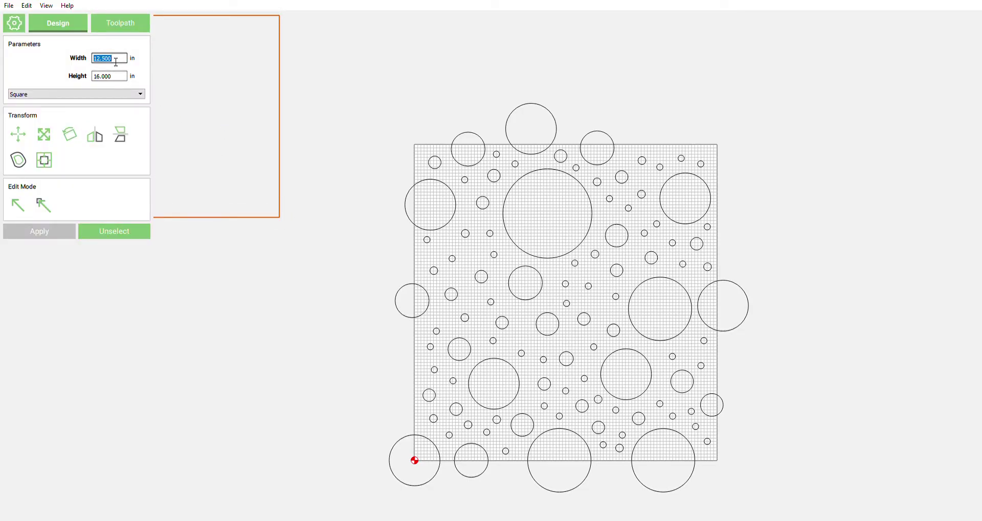
{"action": "type", "text": "24"}
{"action": "double_click", "coordinate": [114, 76]}
{"action": "type", "text": "25"}
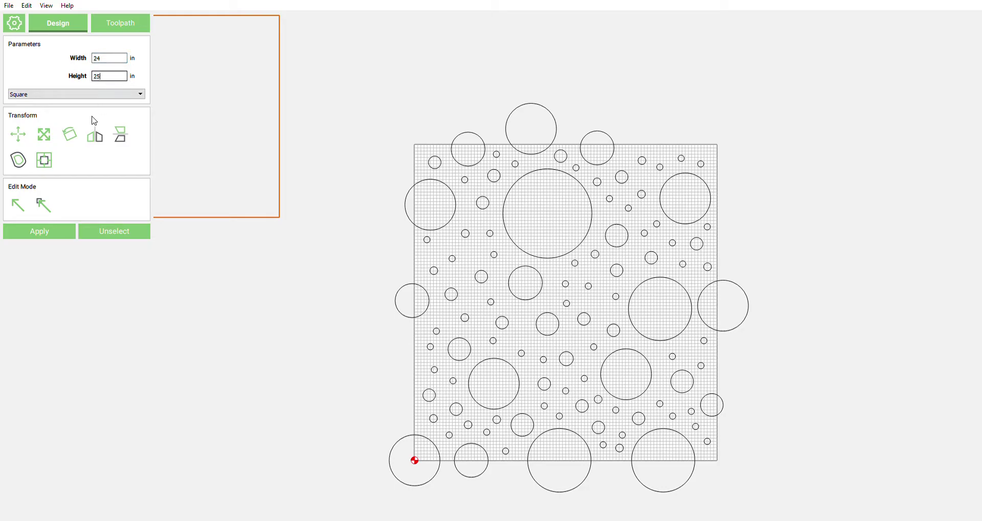
{"action": "left_click", "coordinate": [43, 235]}
Move the rectangle onto the stock so its corners coincide with the stock's corners, and check the fit at the origin
{"action": "left_click_drag", "start_coordinate": [357, 276], "coordinate": [506, 353]}
{"action": "left_click_drag", "start_coordinate": [561, 383], "coordinate": [720, 466]}
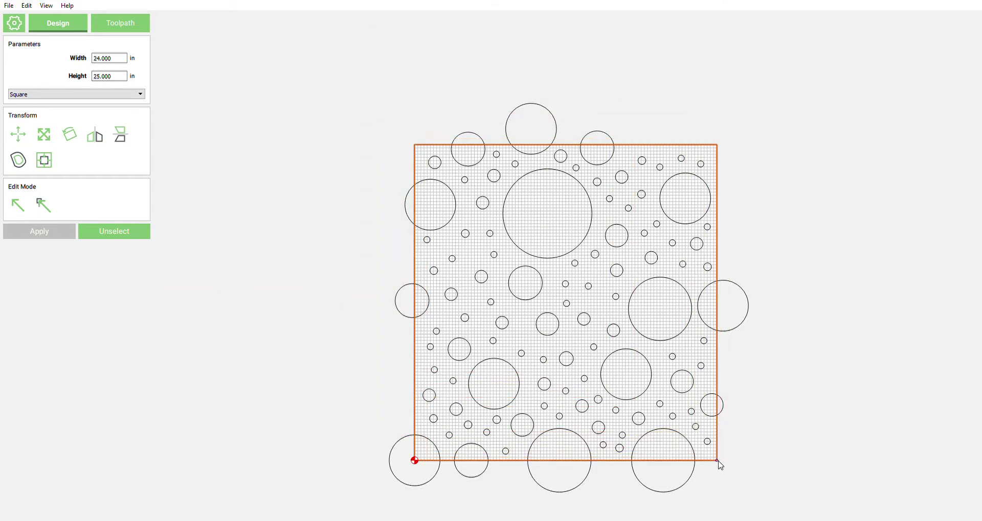
{"action": "scroll", "coordinate": [407, 446], "scroll_direction": "up", "scroll_amount": 6}
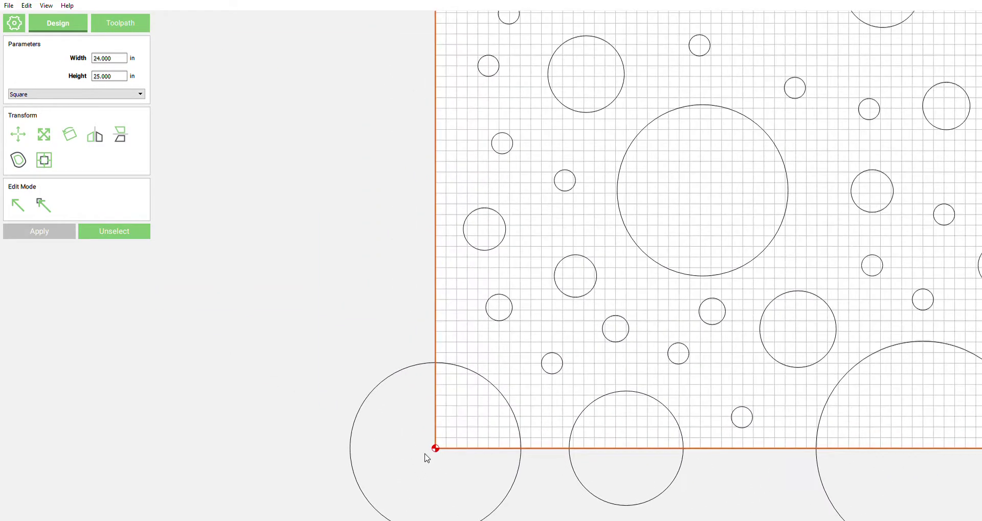
{"action": "scroll", "coordinate": [429, 457], "scroll_direction": "down", "scroll_amount": 6}
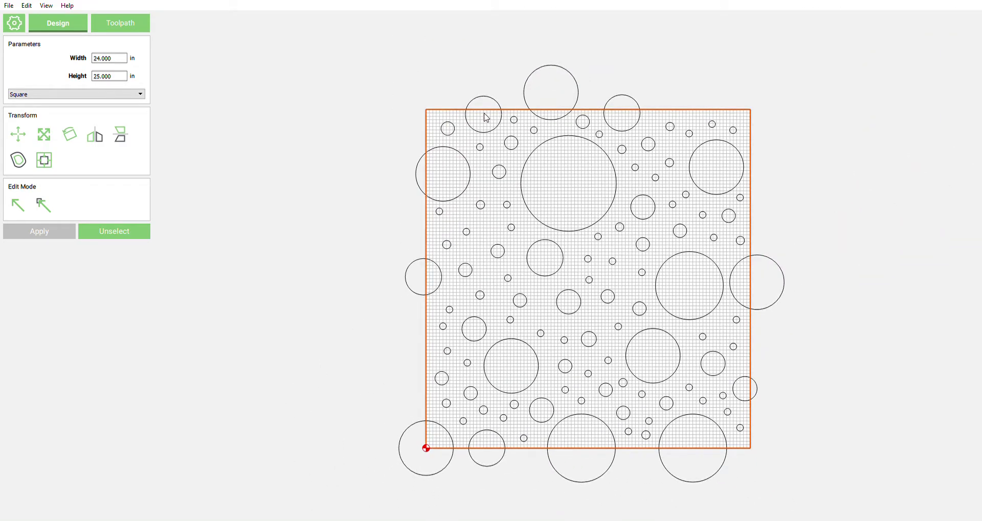
Select the large circle crossing the stock's upper left edge together with the rectangle, and intersect them with Boolean Intersection
{"action": "scroll", "coordinate": [441, 164], "scroll_direction": "up", "scroll_amount": 3}
{"action": "left_click_drag", "start_coordinate": [445, 173], "coordinate": [371, 235]}
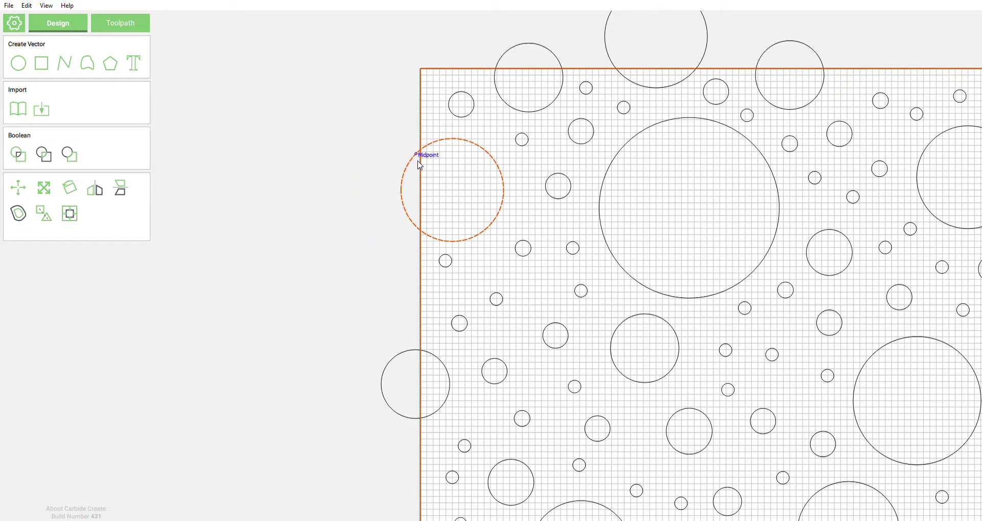
{"action": "double_click", "coordinate": [421, 180]}
{"action": "key", "text": "Escape"}
{"action": "left_click", "coordinate": [47, 159]}
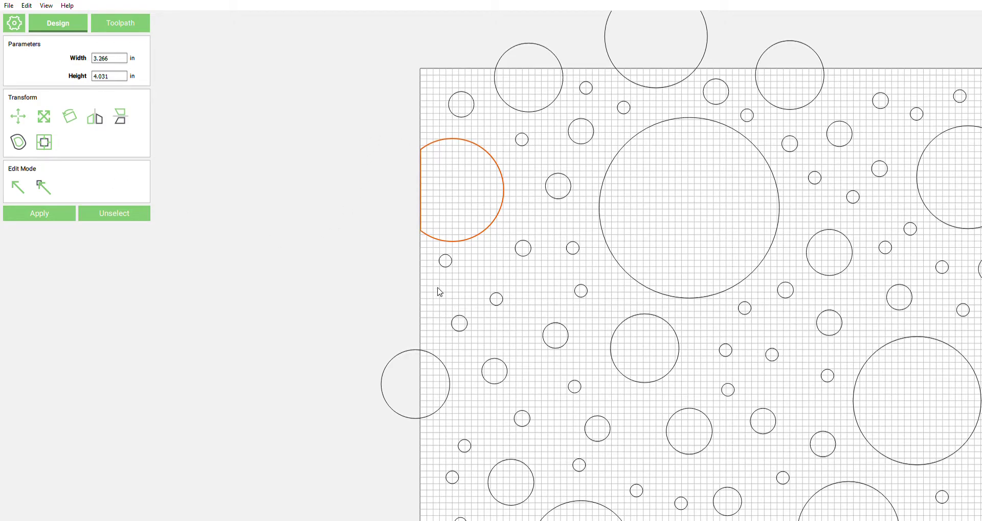
{"action": "left_click", "coordinate": [449, 201]}
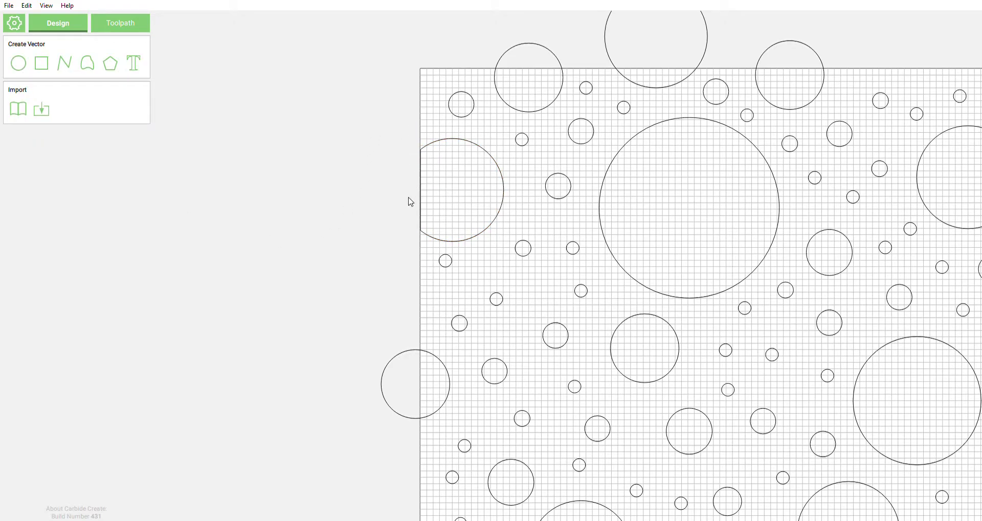
Try Boolean Union and Boolean Subtract on the rectangle and the upper left edge circle, undoing each operation
{"action": "left_click", "coordinate": [417, 160]}
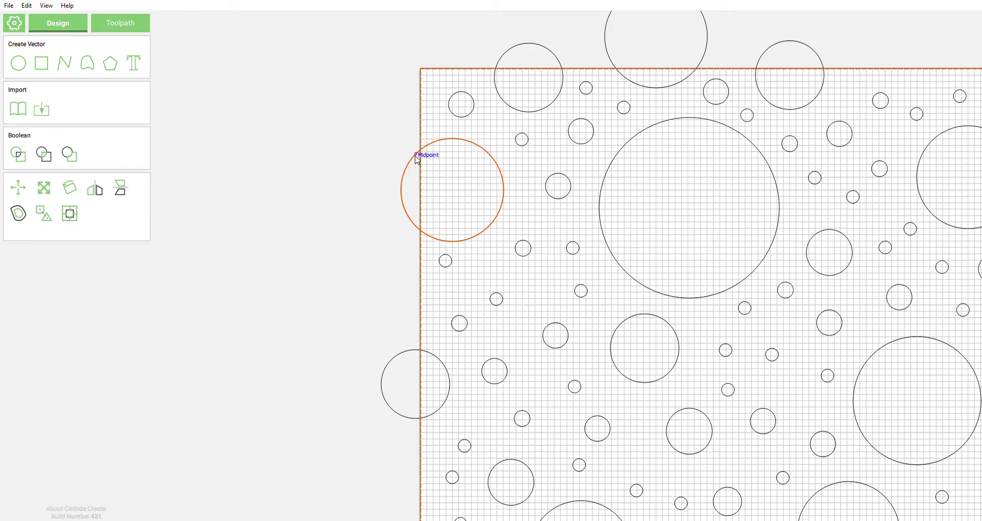
{"action": "left_click", "coordinate": [23, 159]}
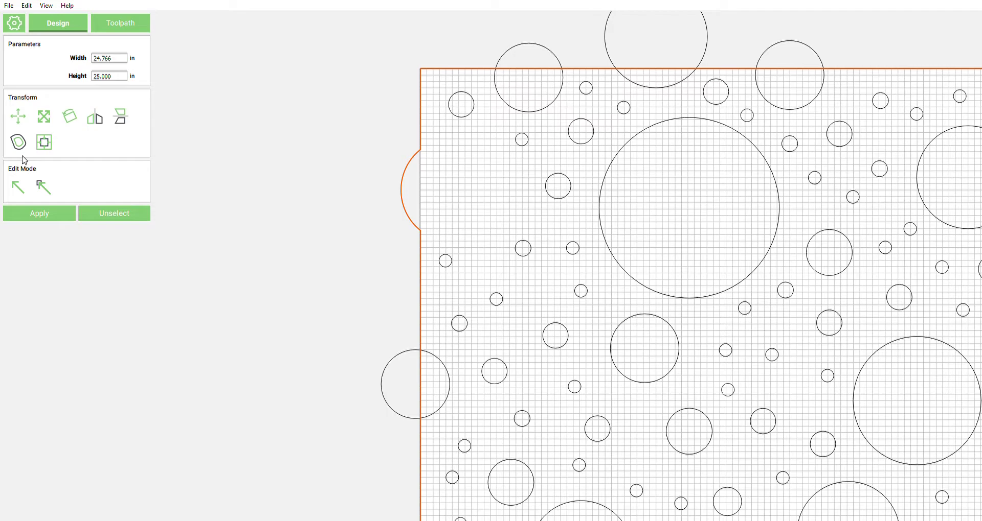
{"action": "key", "text": "ctrl+z"}
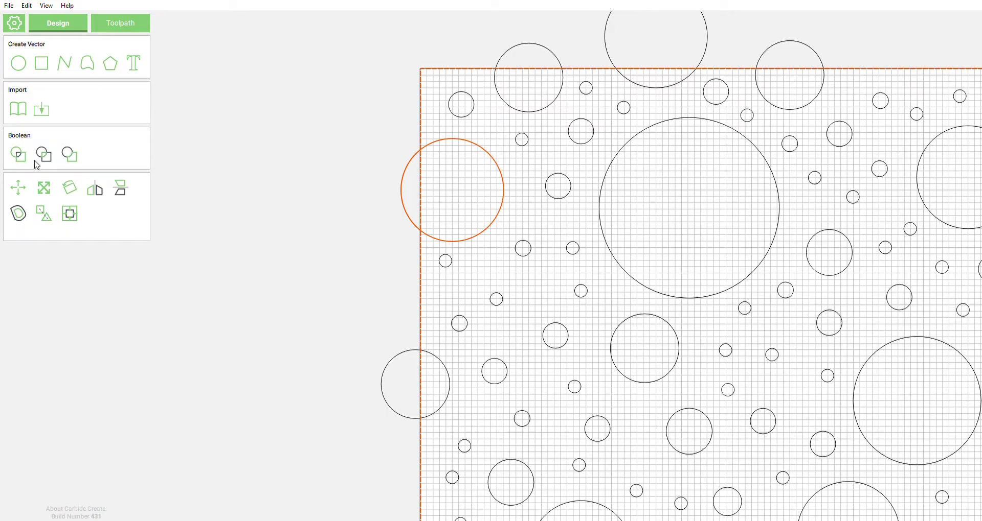
{"action": "left_click", "coordinate": [72, 162]}
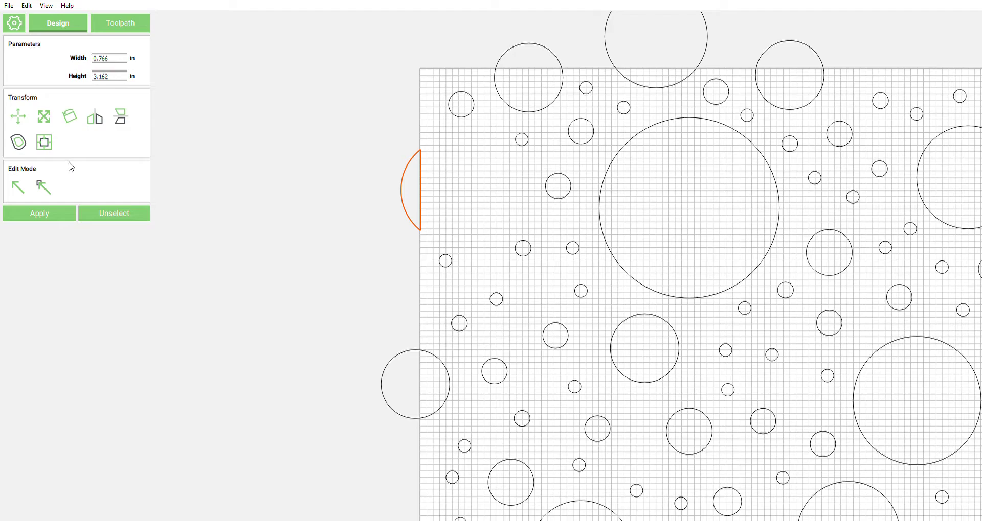
{"action": "key", "text": "ctrl+z"}
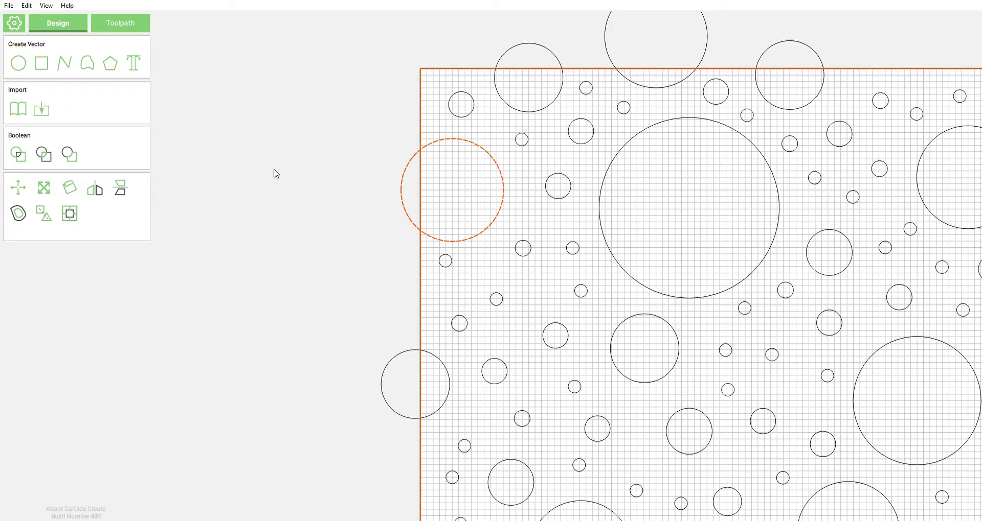
Intersect the upper left edge circle with the rectangle again, making the rectangle the key object, and inspect the trimmed shape
{"action": "left_click", "coordinate": [423, 204]}
{"action": "left_click", "coordinate": [424, 205]}
{"action": "left_click", "coordinate": [54, 159]}
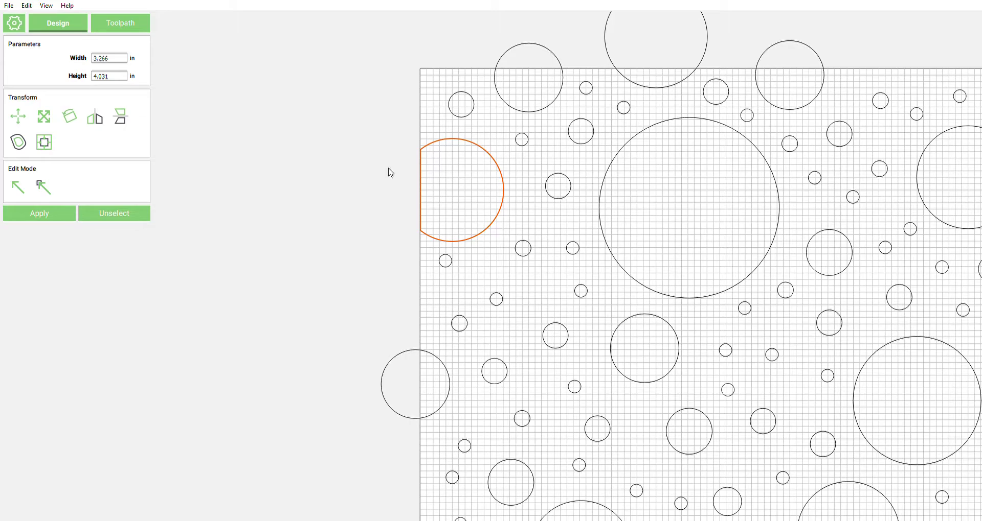
{"action": "scroll", "coordinate": [384, 172], "scroll_direction": "down", "scroll_amount": 1}
{"action": "scroll", "coordinate": [381, 173], "scroll_direction": "down", "scroll_amount": 3}
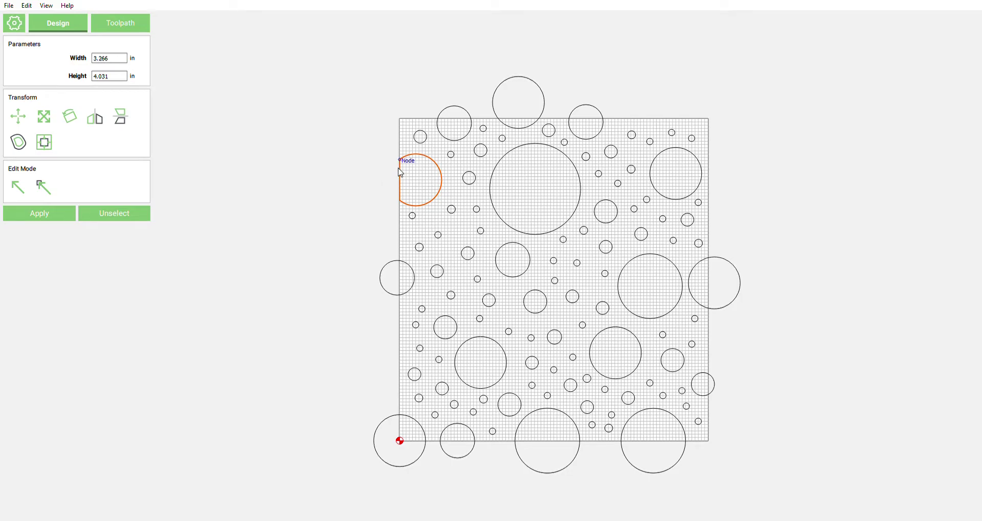
{"action": "scroll", "coordinate": [400, 168], "scroll_direction": "up", "scroll_amount": 1}
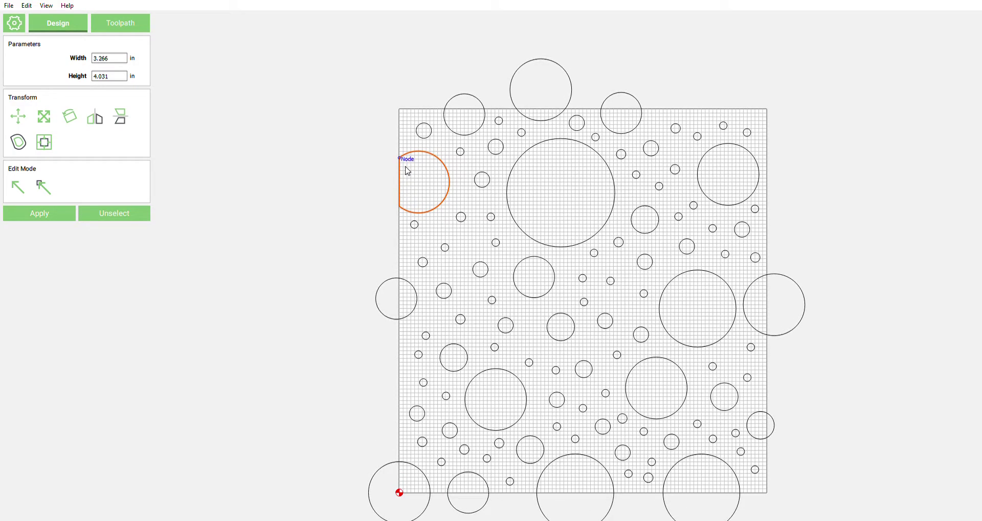
Undo the intersection and select the rectangle together with the three circles crossing the stock's left edge
{"action": "left_click", "coordinate": [400, 163], "text": "shift"}
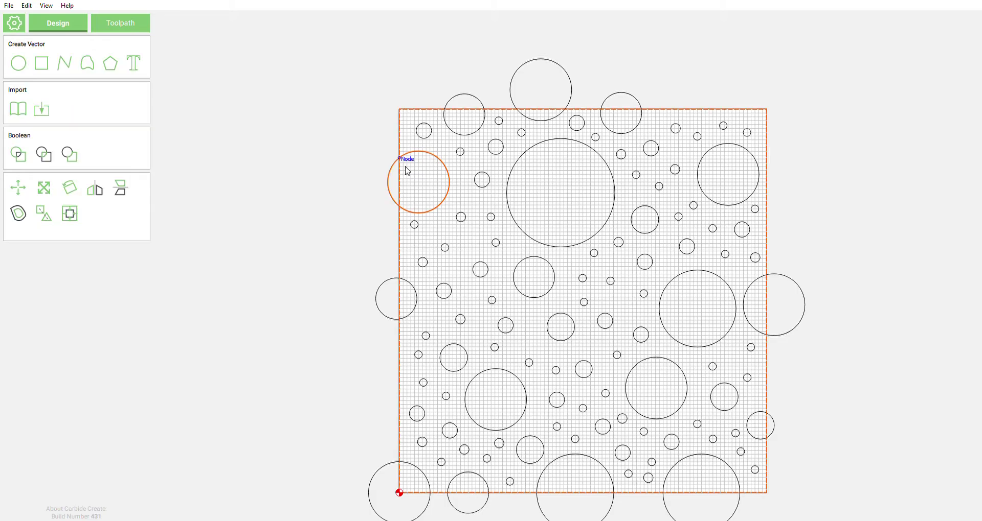
{"action": "left_click", "coordinate": [397, 308], "text": "shift"}
{"action": "left_click", "coordinate": [403, 393], "text": "shift"}
{"action": "left_click", "coordinate": [401, 394], "text": "shift"}
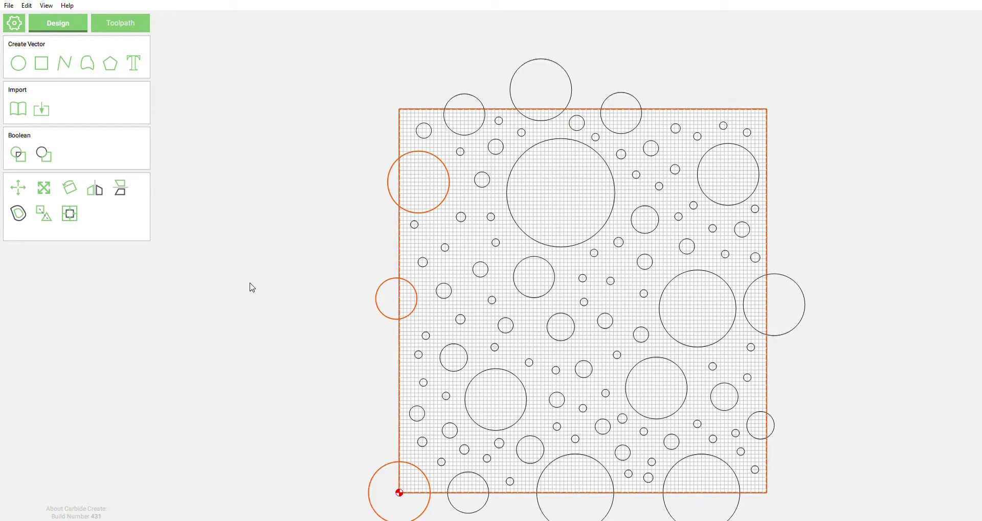
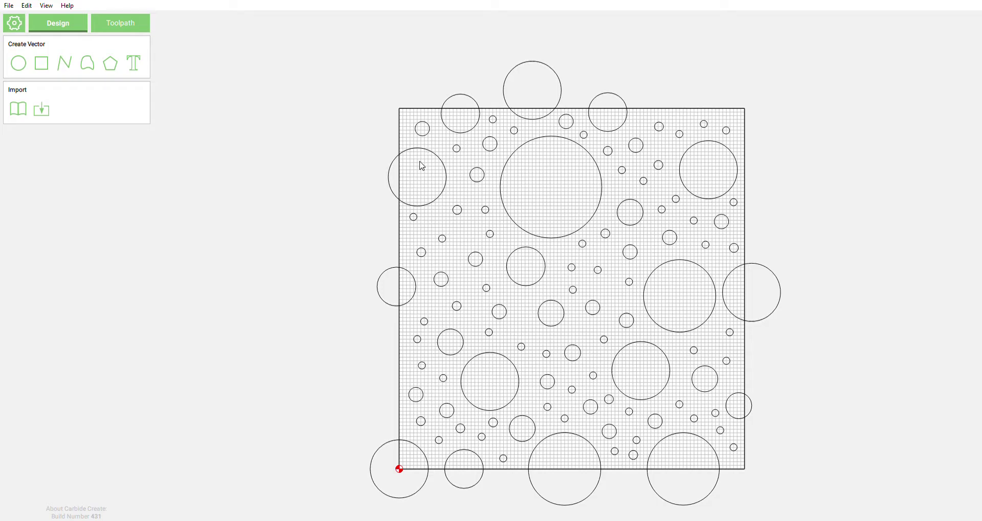
Place copies of the 24 × 25 in rectangle exactly over the original, snapped to the stock's upper left corner
{"action": "left_click", "coordinate": [404, 134]}
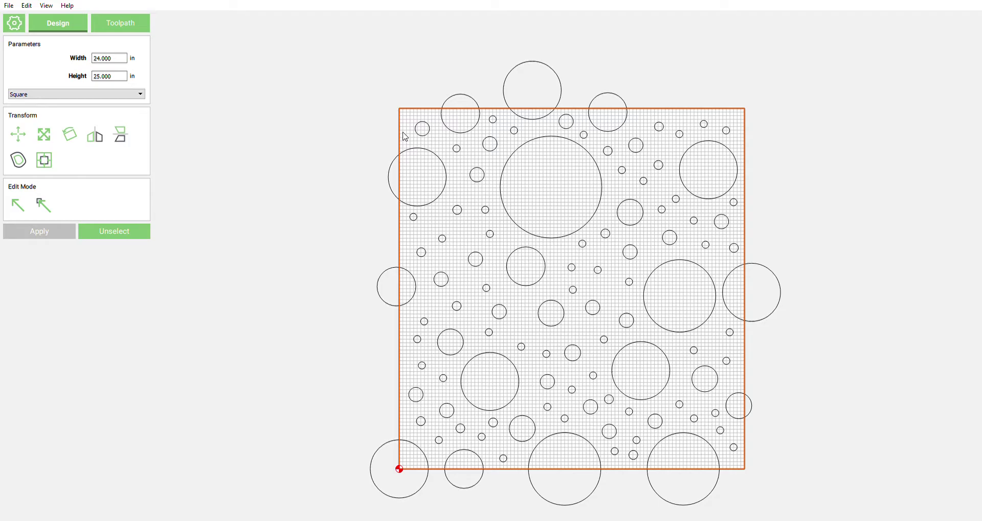
{"action": "left_click", "coordinate": [406, 137]}
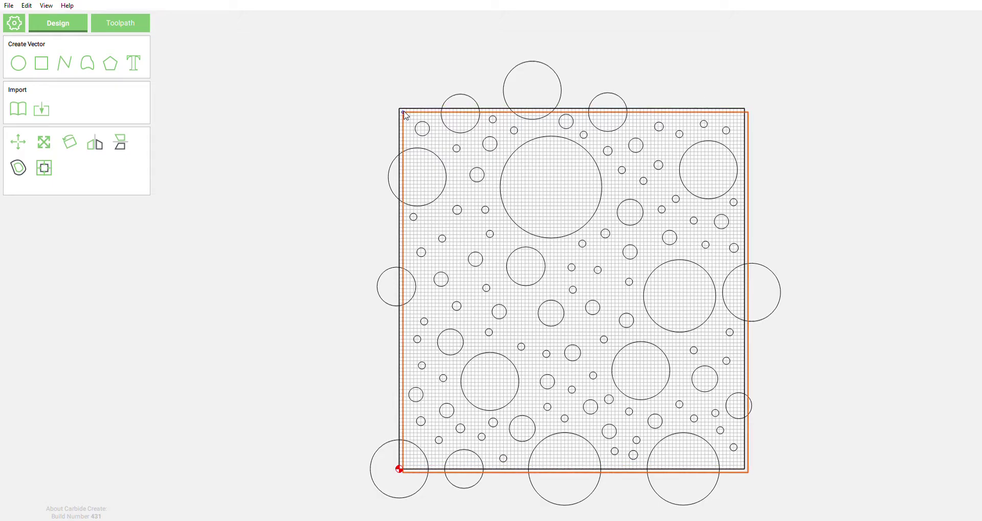
{"action": "left_click", "coordinate": [402, 113]}
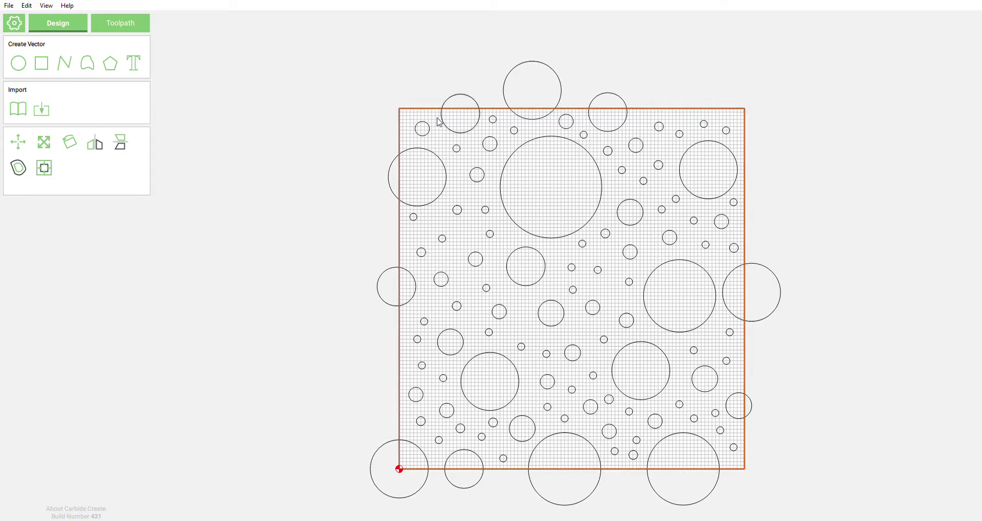
{"action": "left_click", "coordinate": [412, 110]}
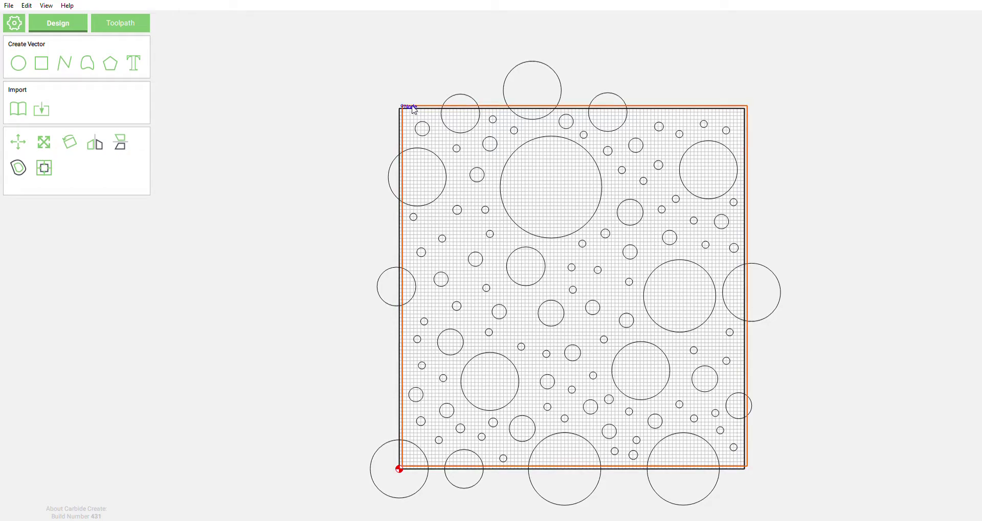
{"action": "left_click_drag", "start_coordinate": [404, 116], "coordinate": [400, 112]}
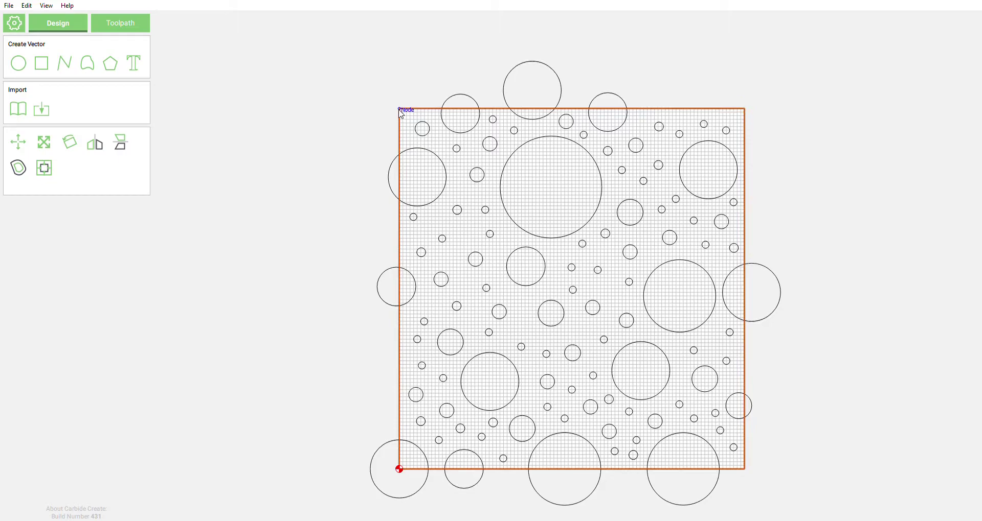
{"action": "scroll", "coordinate": [330, 146], "scroll_direction": "up", "scroll_amount": 1}
{"action": "scroll", "coordinate": [410, 94], "scroll_direction": "up", "scroll_amount": 5}
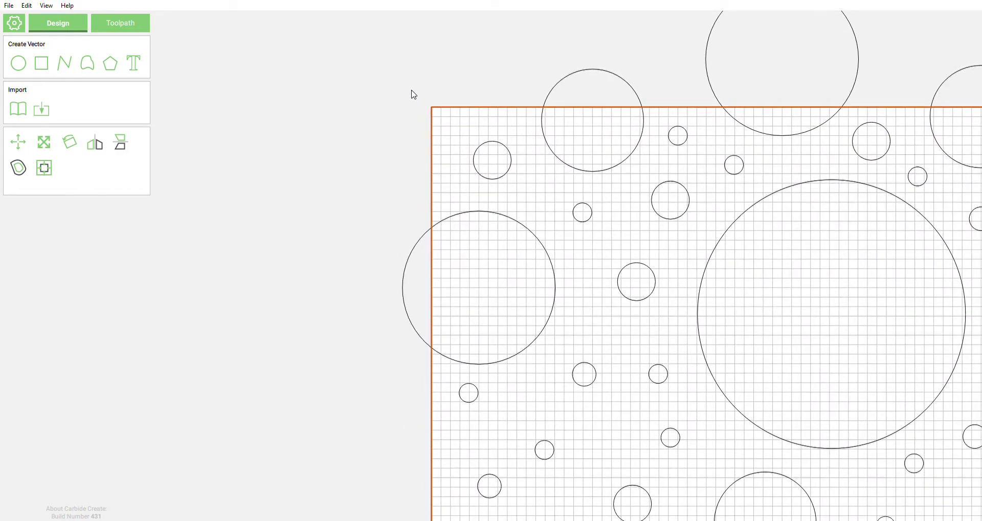
Snap one more duplicate of the rectangle onto the original at the stock's upper left corner
{"action": "mouse_move", "coordinate": [431, 107]}
{"action": "left_mouse_down"}
{"action": "mouse_move", "coordinate": [450, 103]}
{"action": "mouse_move", "coordinate": [434, 106]}
{"action": "mouse_move", "coordinate": [444, 103]}
{"action": "mouse_move", "coordinate": [438, 116]}
{"action": "left_mouse_up"}
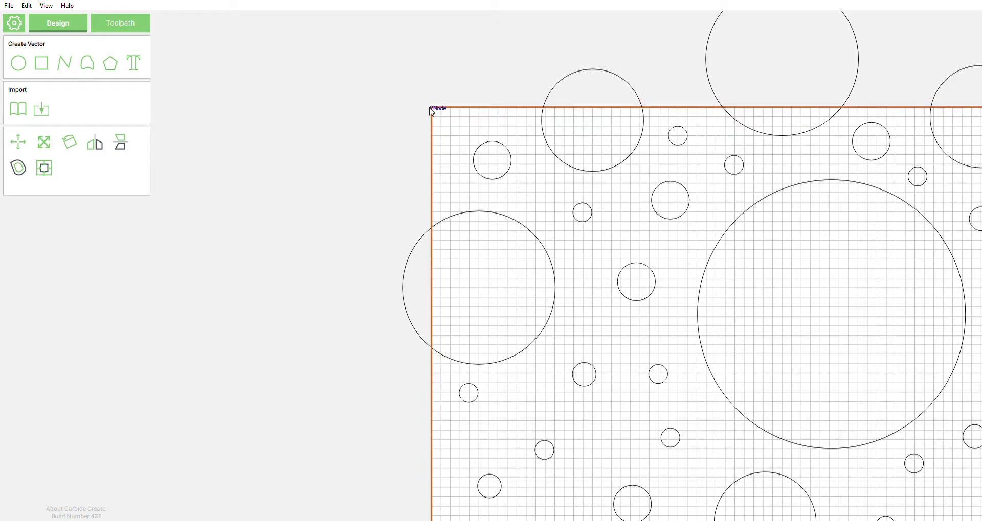
{"action": "scroll", "coordinate": [389, 109], "scroll_direction": "down", "scroll_amount": 1}
{"action": "scroll", "coordinate": [252, 116], "scroll_direction": "down", "scroll_amount": 4}
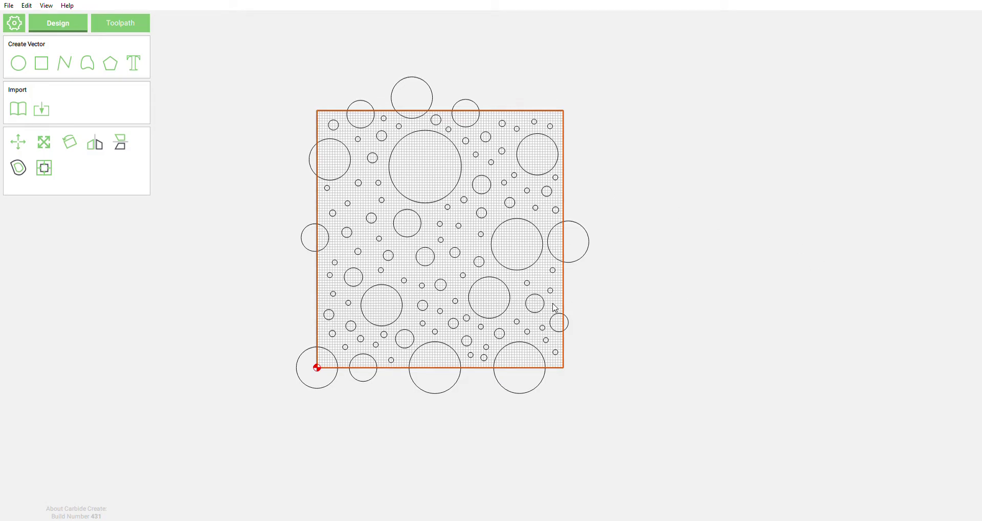
Boolean-intersect the upper circle on the stock's left edge with a rectangle copy, using the rectangle as key object
{"action": "scroll", "coordinate": [319, 110], "scroll_direction": "up", "scroll_amount": 5}
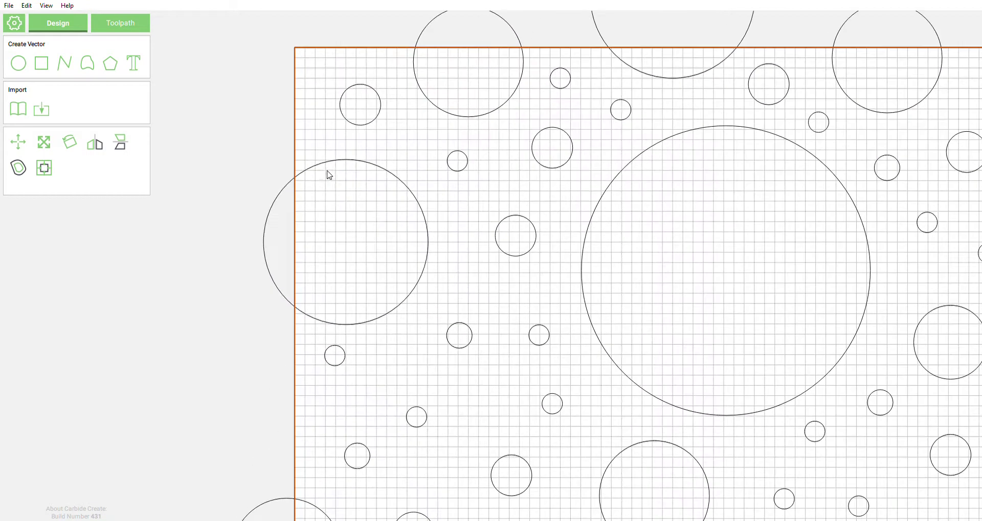
{"action": "left_click", "coordinate": [318, 234]}
{"action": "scroll", "coordinate": [342, 242], "scroll_direction": "up", "scroll_amount": 1}
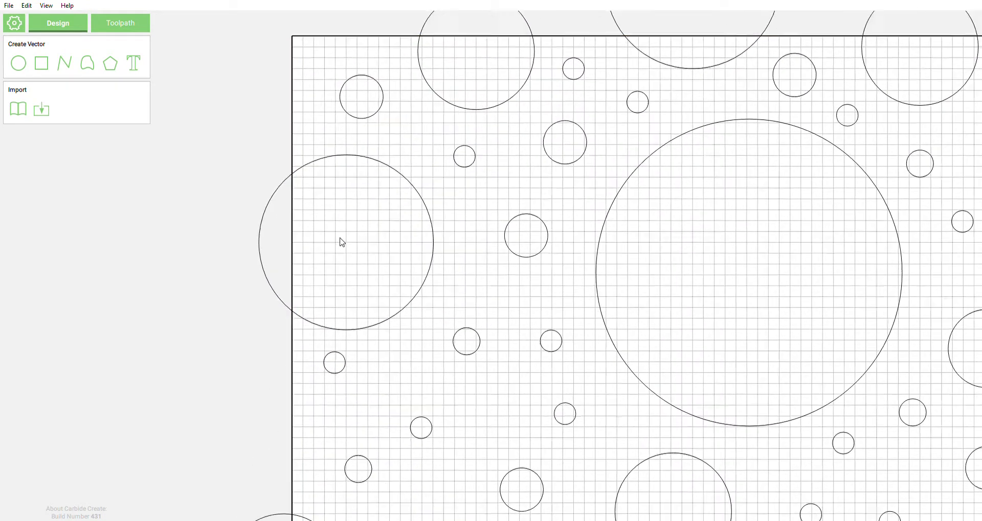
{"action": "scroll", "coordinate": [342, 242], "scroll_direction": "up", "scroll_amount": 1}
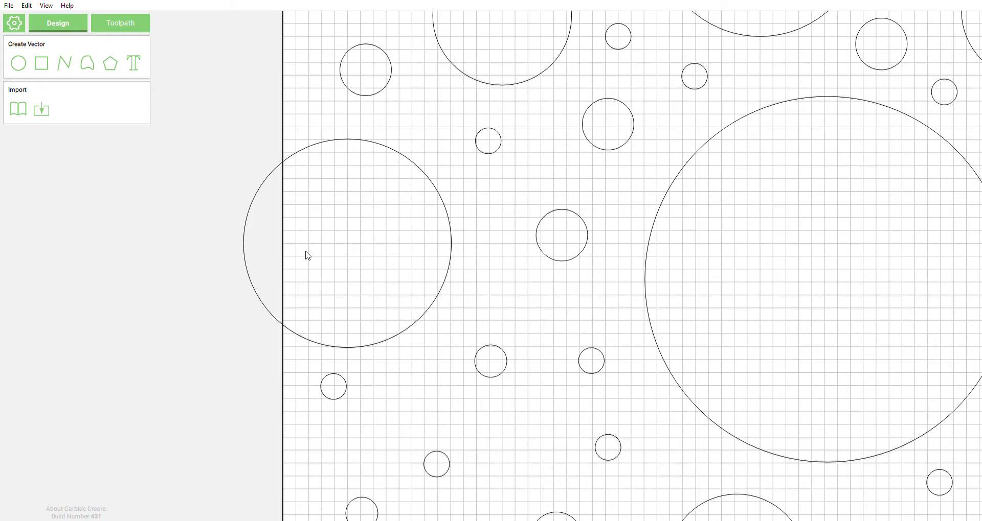
{"action": "left_click", "coordinate": [318, 345]}
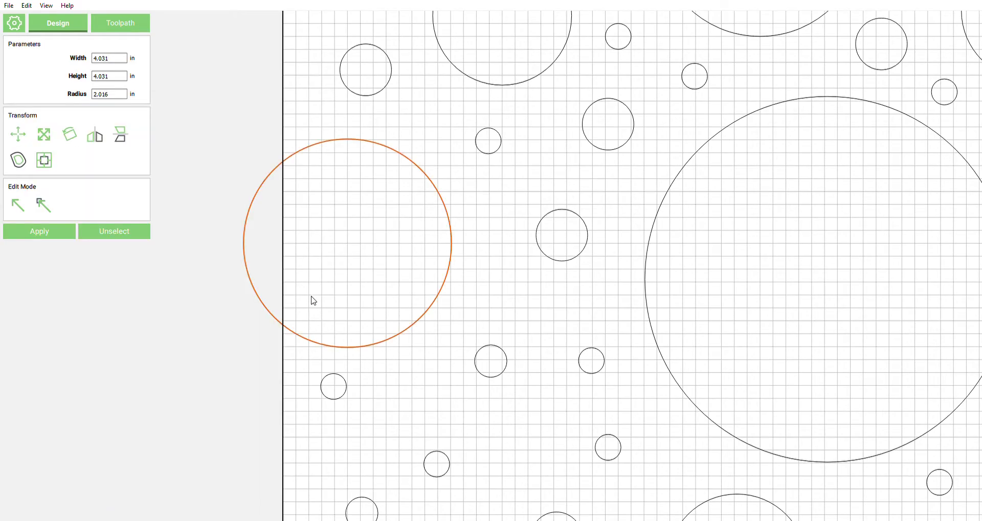
{"action": "left_click", "coordinate": [285, 229], "text": "shift"}
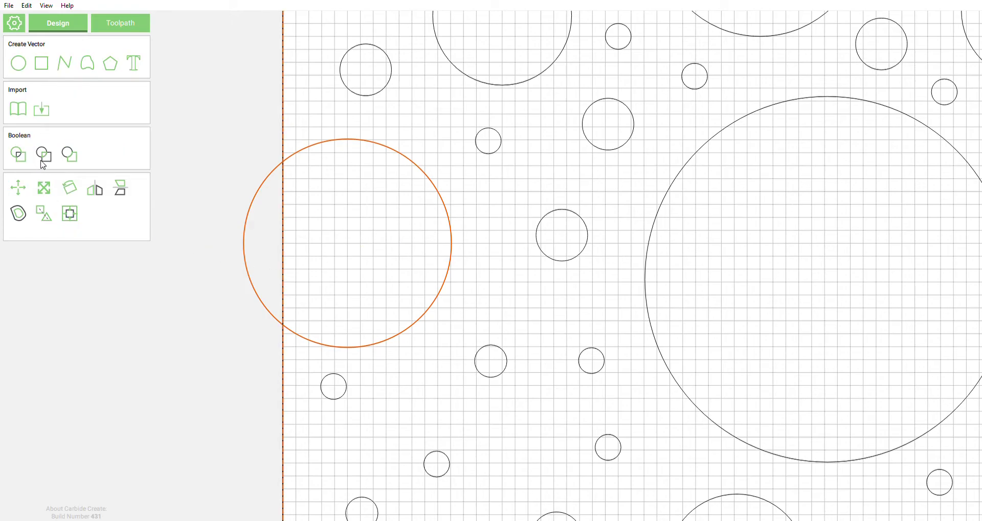
{"action": "left_click", "coordinate": [44, 155]}
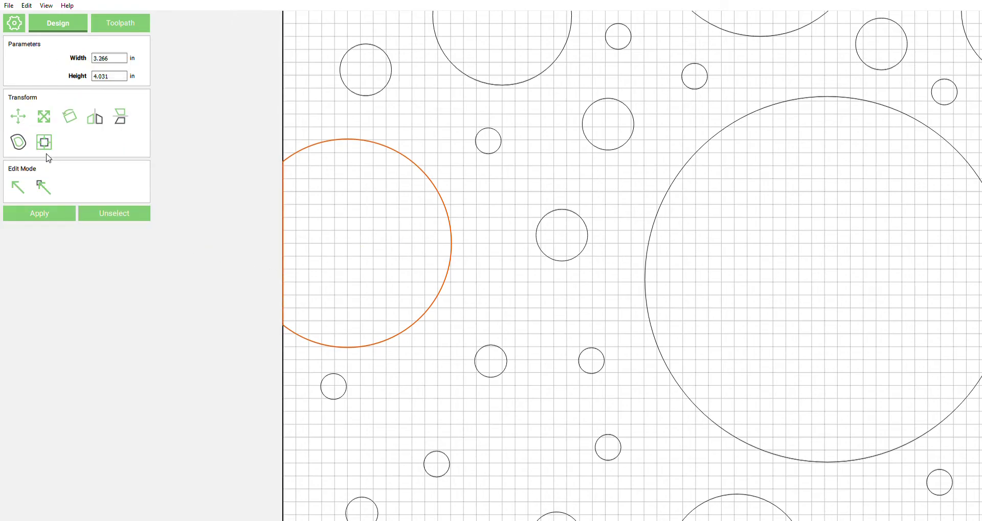
Trim the leftmost circle on the stock's top edge by Boolean-intersecting it with a rectangle copy
{"action": "scroll", "coordinate": [427, 238], "scroll_direction": "down", "scroll_amount": 4}
{"action": "scroll", "coordinate": [488, 46], "scroll_direction": "up", "scroll_amount": 1}
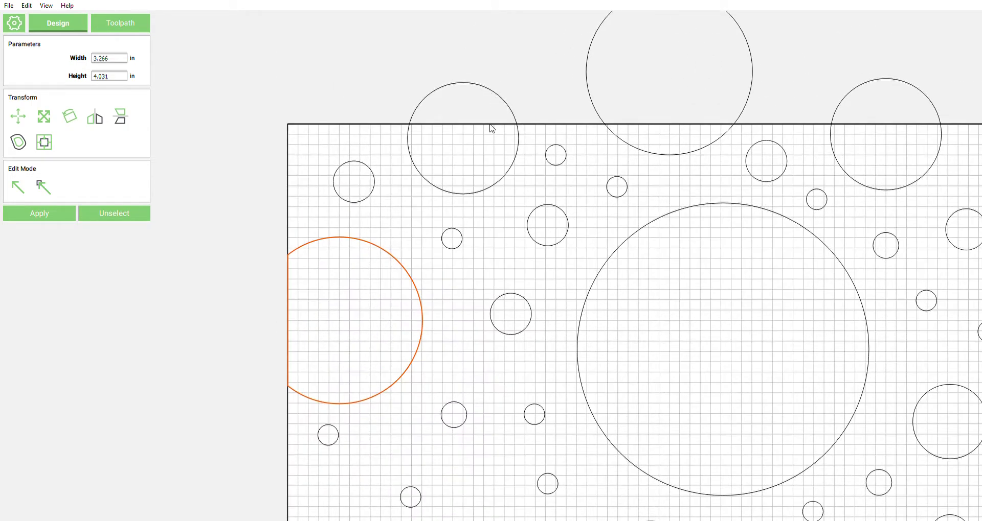
{"action": "left_click", "coordinate": [484, 187]}
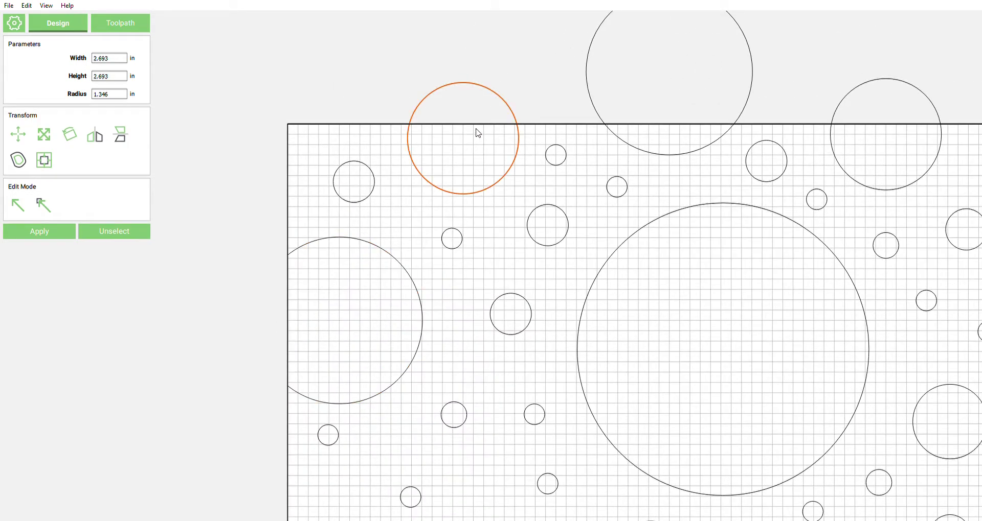
{"action": "left_click", "coordinate": [477, 125], "text": "shift"}
{"action": "left_click", "coordinate": [44, 155]}
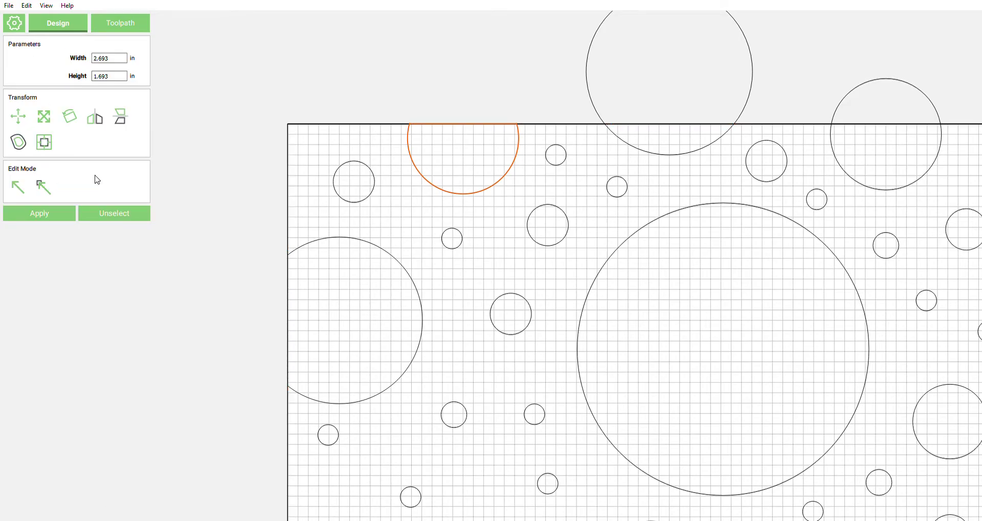
Intersect the large middle circle on the stock's top edge with a rectangle copy
{"action": "left_click", "coordinate": [679, 194]}
{"action": "left_click", "coordinate": [678, 155]}
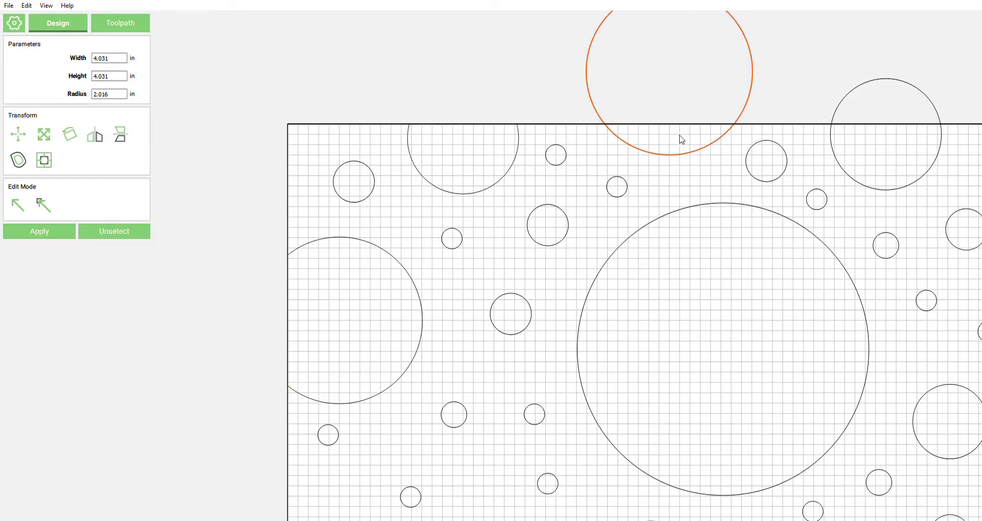
{"action": "left_click", "coordinate": [679, 125], "text": "shift"}
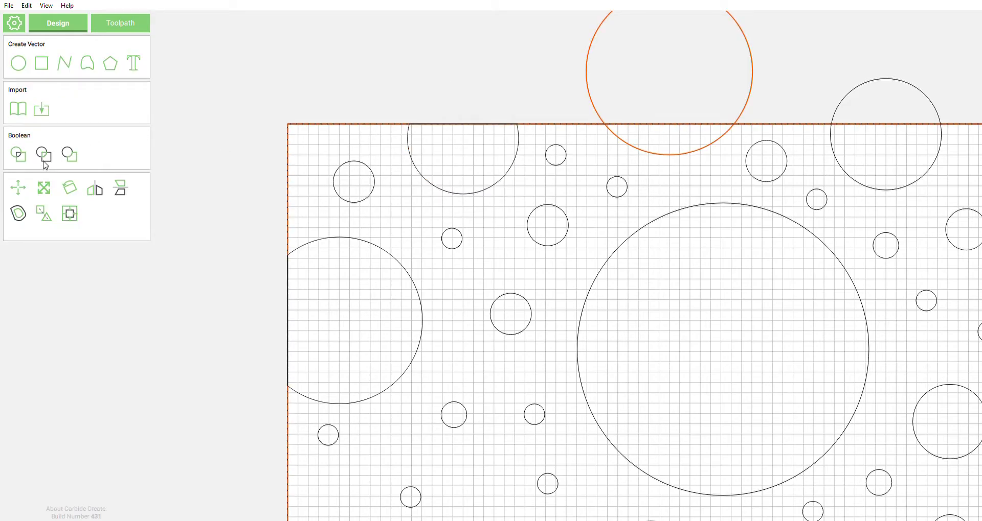
{"action": "left_click", "coordinate": [46, 154]}
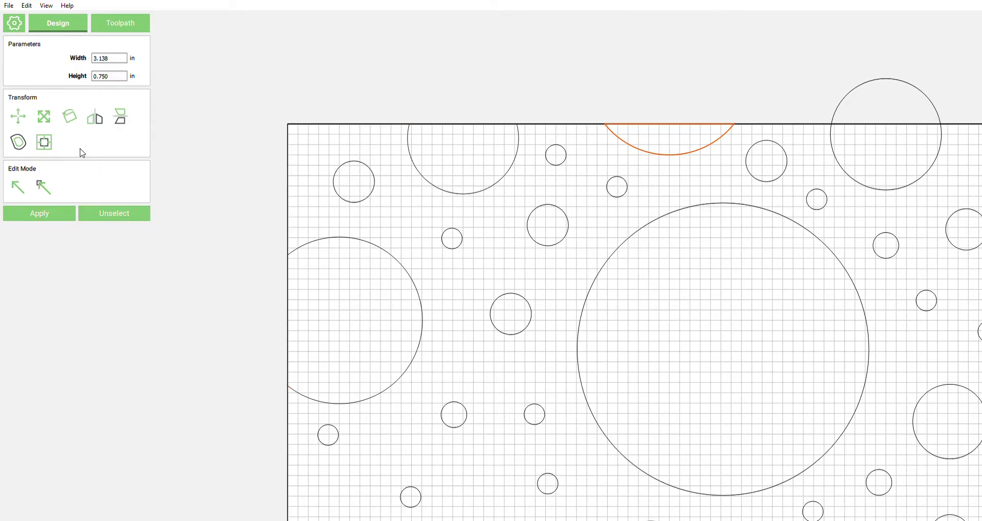
Trim the rightmost circle on the stock's top edge to the boundary by intersecting it with a rectangle copy
{"action": "scroll", "coordinate": [432, 80], "scroll_direction": "down", "scroll_amount": 3}
{"action": "scroll", "coordinate": [810, 68], "scroll_direction": "down", "scroll_amount": 2}
{"action": "scroll", "coordinate": [760, 182], "scroll_direction": "up", "scroll_amount": 2}
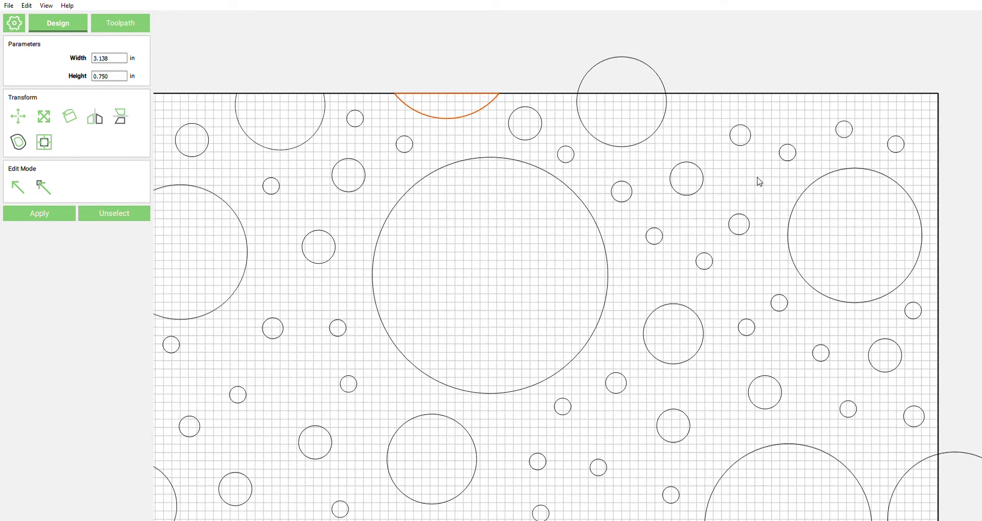
{"action": "left_click", "coordinate": [684, 145]}
{"action": "left_click", "coordinate": [652, 140]}
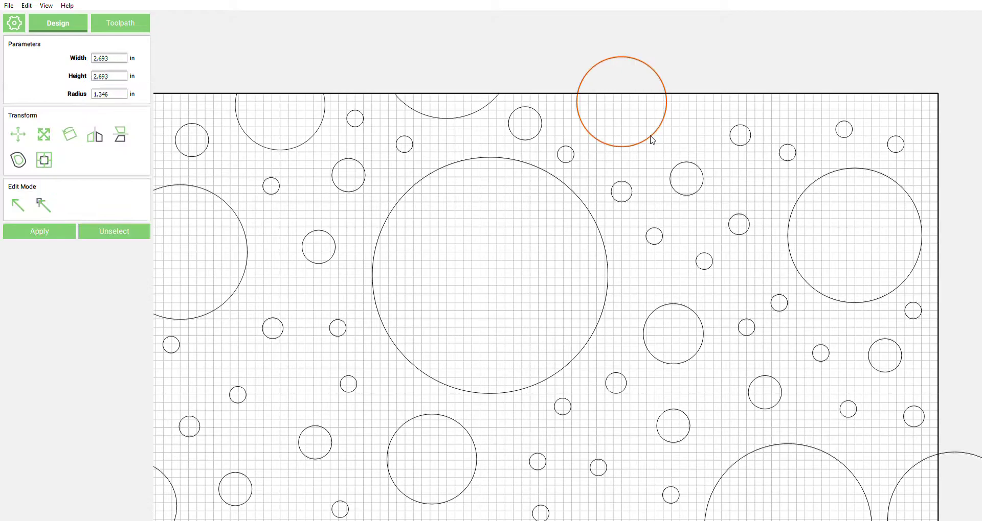
{"action": "left_click", "coordinate": [636, 94], "text": "shift"}
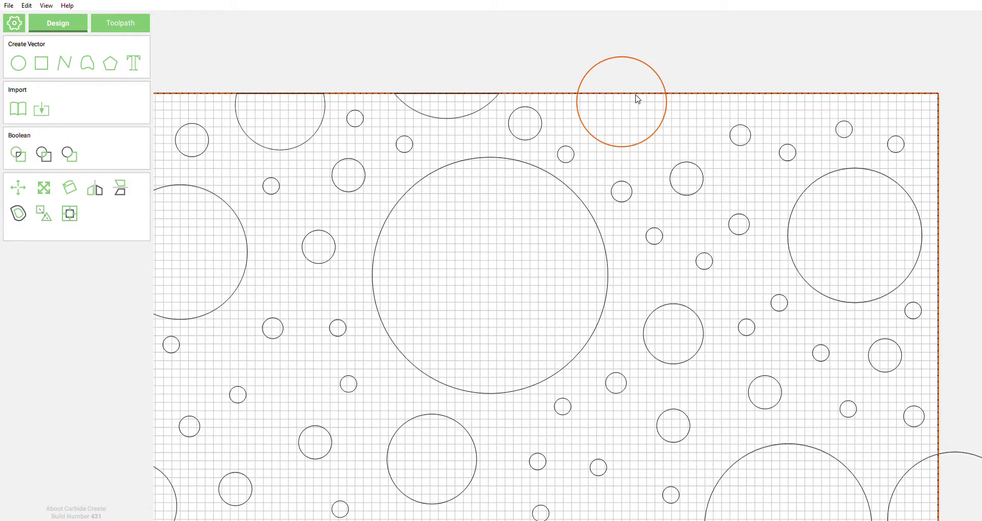
{"action": "left_click", "coordinate": [50, 155]}
Intersect the larger, upper circle on the stock's right edge with a rectangle copy
{"action": "scroll", "coordinate": [336, 155], "scroll_direction": "down", "scroll_amount": 4}
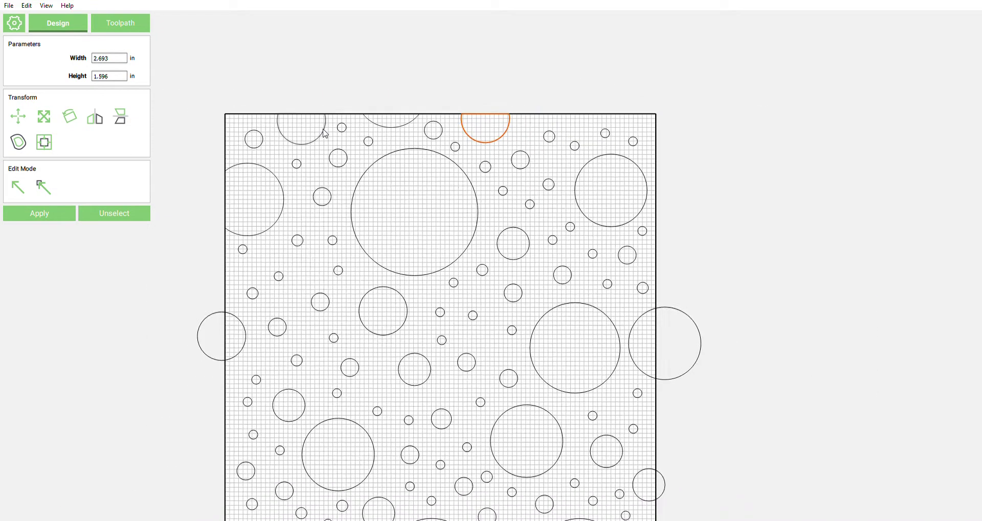
{"action": "scroll", "coordinate": [589, 340], "scroll_direction": "up", "scroll_amount": 3}
{"action": "scroll", "coordinate": [722, 380], "scroll_direction": "up", "scroll_amount": 2}
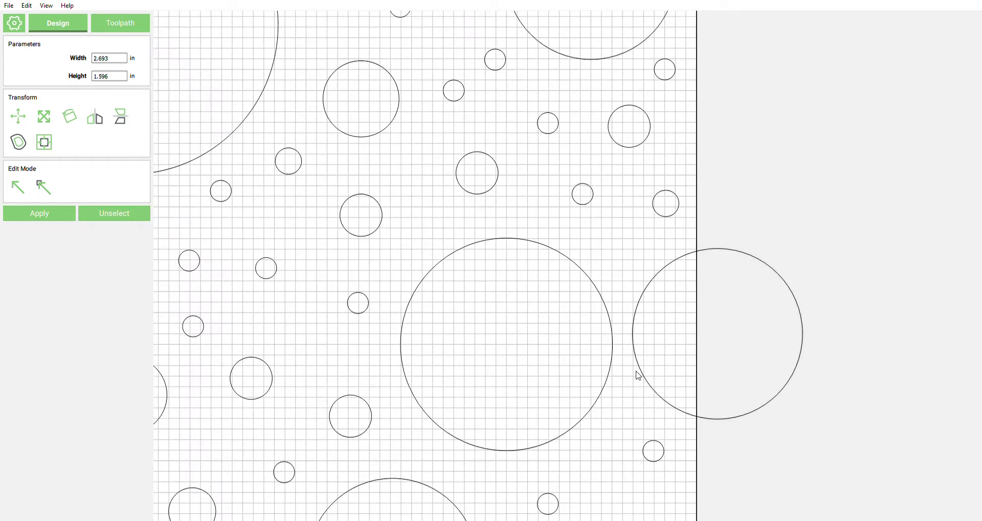
{"action": "left_click", "coordinate": [658, 368]}
{"action": "left_click", "coordinate": [656, 388]}
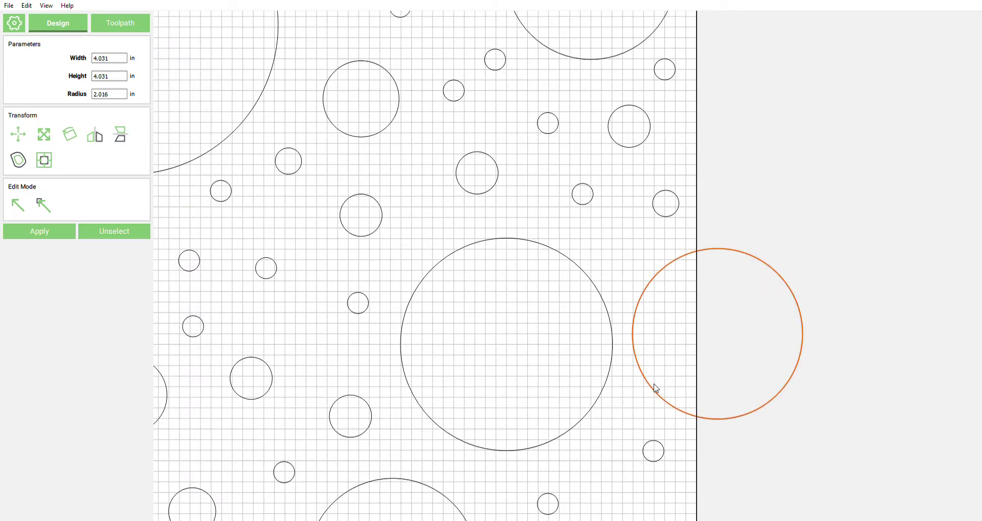
{"action": "left_click", "coordinate": [696, 348], "text": "shift"}
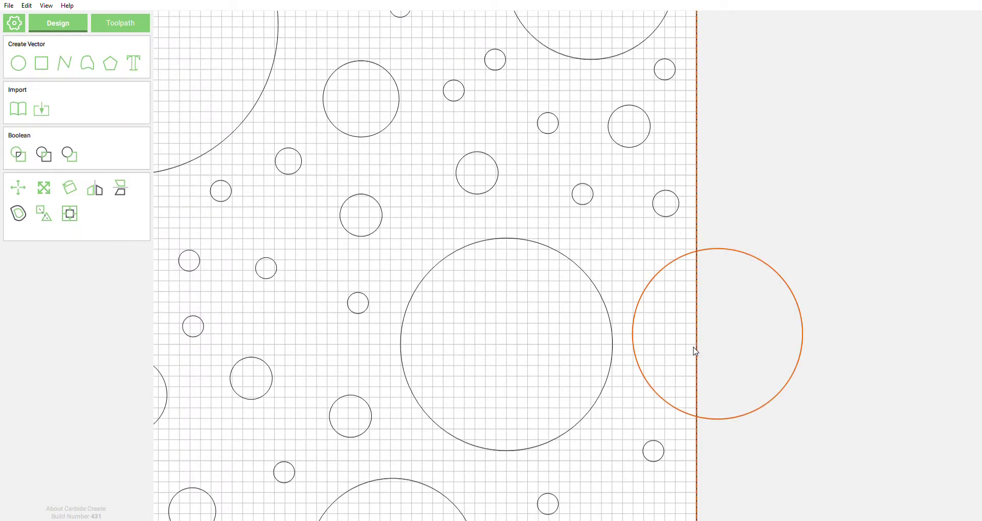
{"action": "left_click", "coordinate": [45, 154]}
Trim the smaller, lower circle on the stock's right edge by intersecting it with a rectangle copy
{"action": "scroll", "coordinate": [686, 138], "scroll_direction": "down", "scroll_amount": 4}
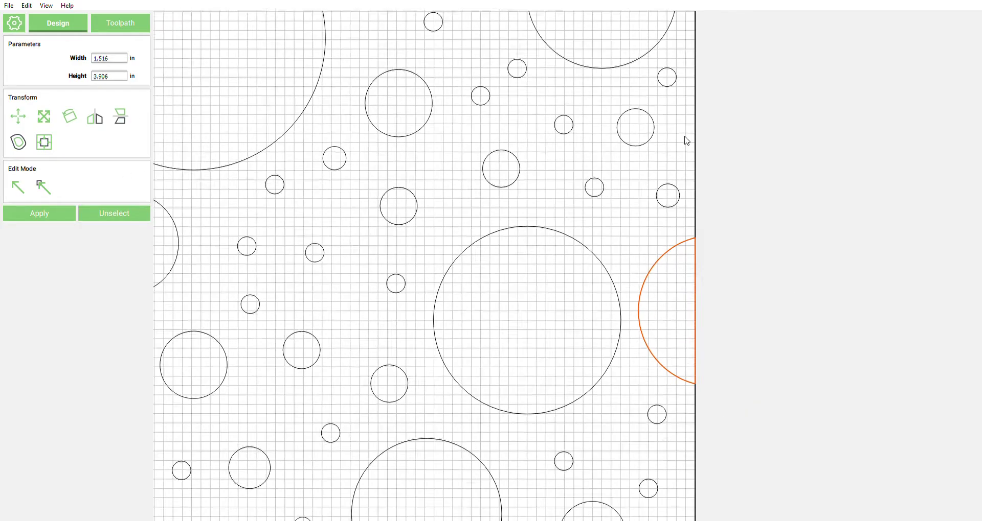
{"action": "scroll", "coordinate": [626, 292], "scroll_direction": "up", "scroll_amount": 5}
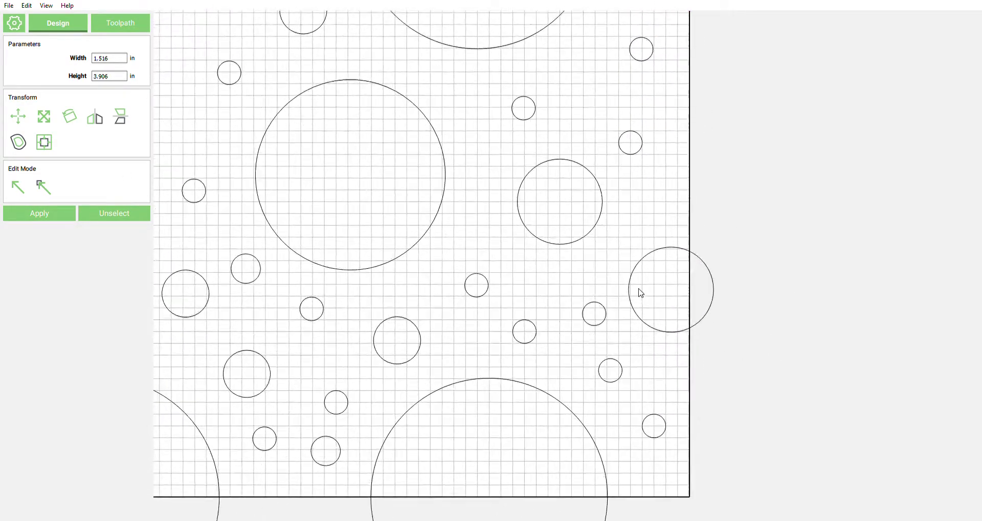
{"action": "left_click", "coordinate": [652, 294]}
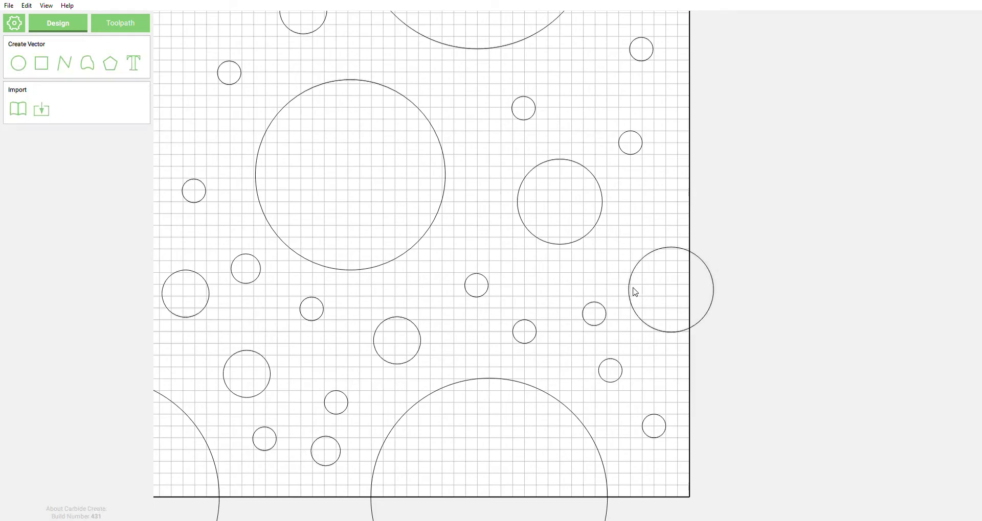
{"action": "left_click", "coordinate": [632, 290]}
{"action": "left_click", "coordinate": [690, 300], "text": "shift"}
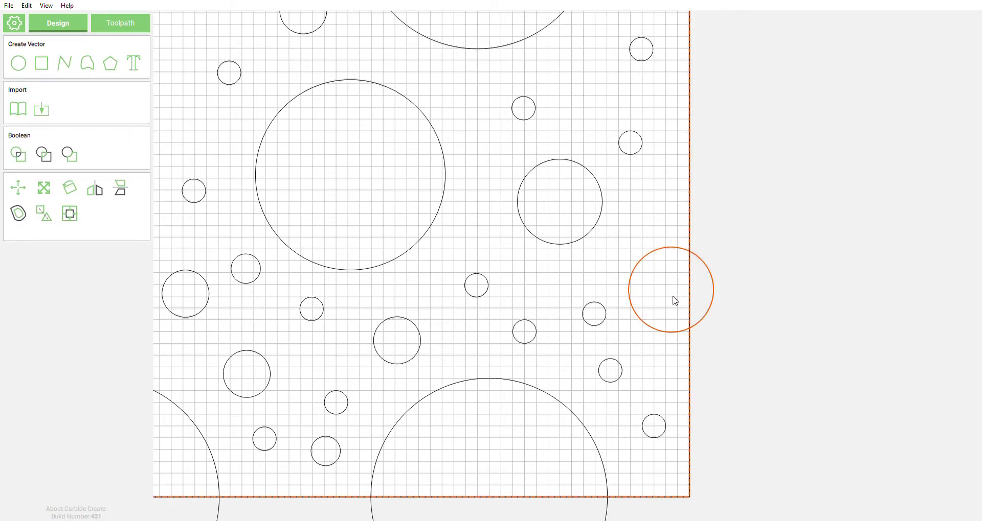
{"action": "left_click", "coordinate": [50, 156]}
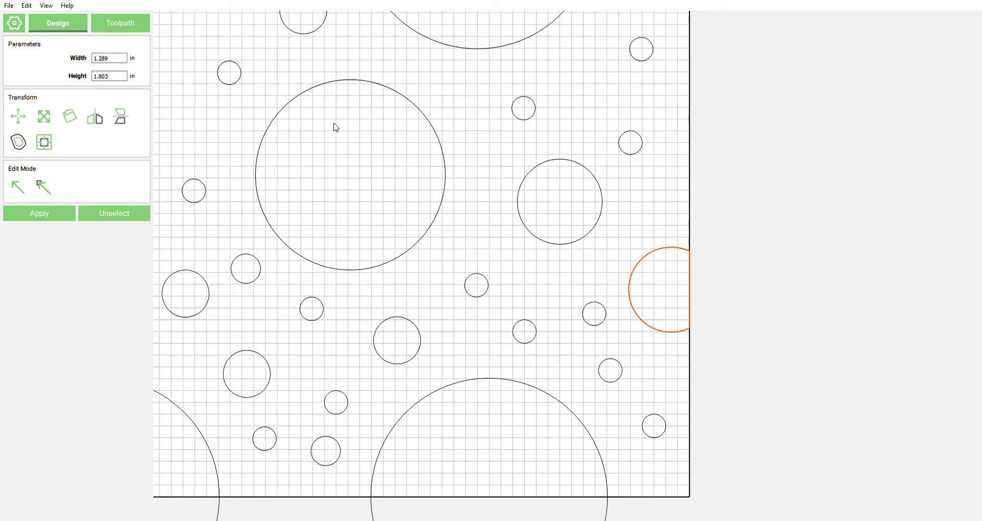
Intersect the rightmost large circle on the stock's bottom edge with a rectangle copy
{"action": "scroll", "coordinate": [582, 109], "scroll_direction": "down", "scroll_amount": 2}
{"action": "scroll", "coordinate": [620, 104], "scroll_direction": "down", "scroll_amount": 1}
{"action": "scroll", "coordinate": [577, 373], "scroll_direction": "up", "scroll_amount": 2}
{"action": "left_click", "coordinate": [527, 404]}
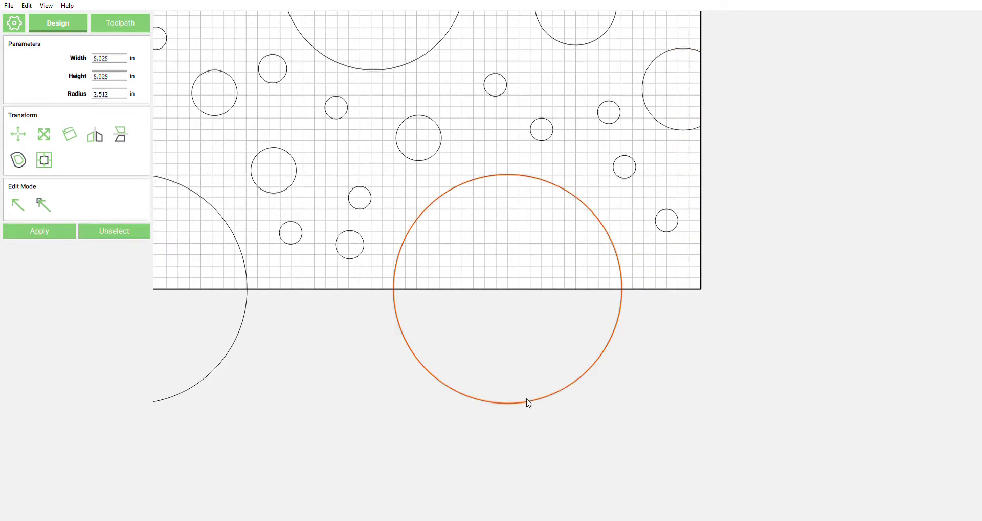
{"action": "left_click", "coordinate": [432, 289], "text": "shift"}
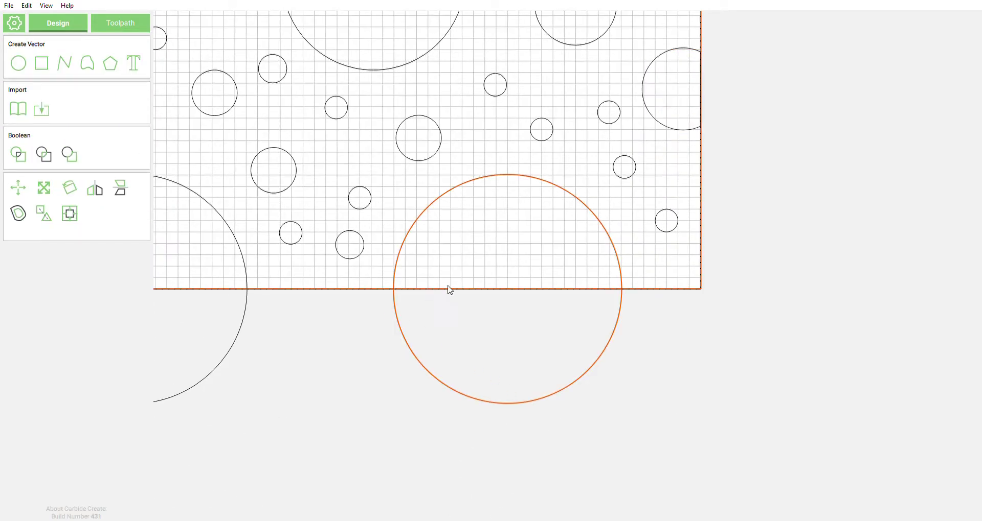
{"action": "scroll", "coordinate": [831, 293], "scroll_direction": "down", "scroll_amount": 2}
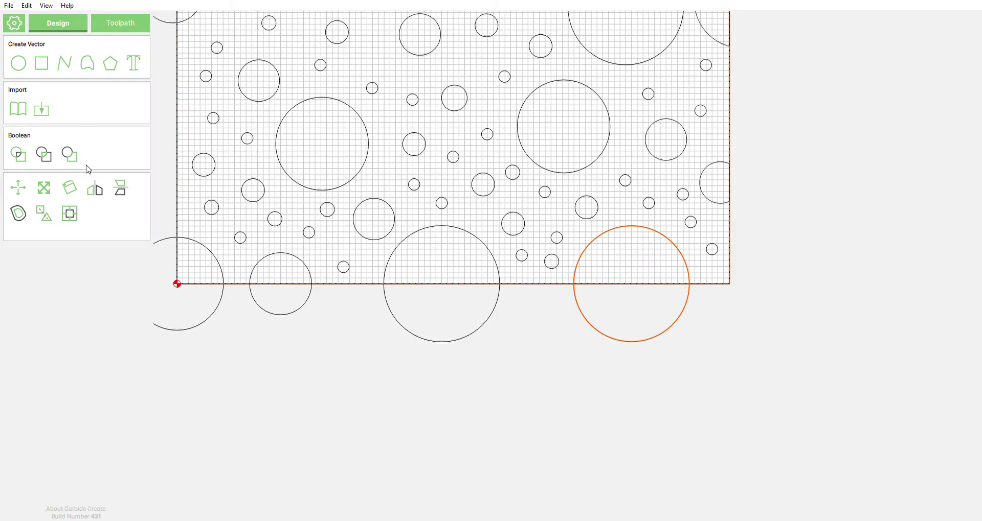
{"action": "left_click", "coordinate": [53, 164]}
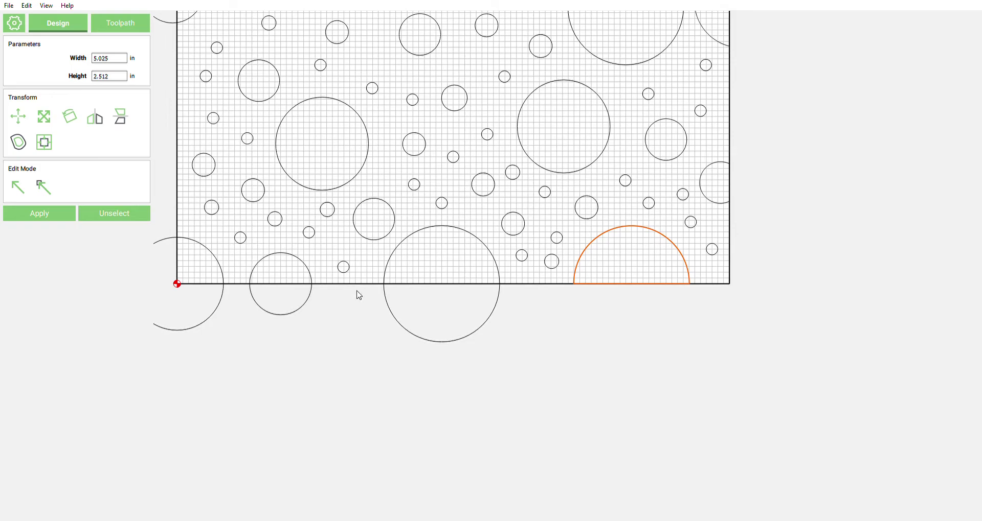
{"action": "scroll", "coordinate": [366, 296], "scroll_direction": "up", "scroll_amount": 3}
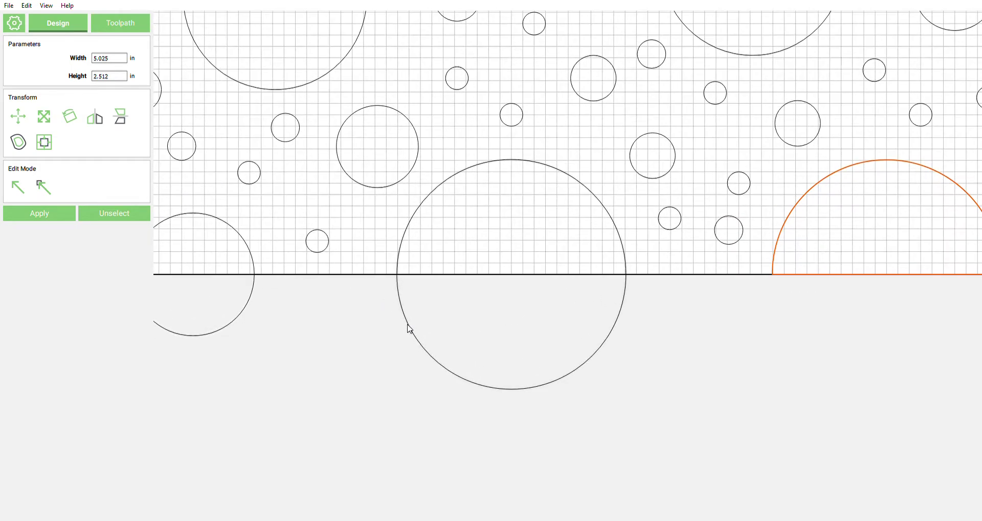
{"action": "left_click", "coordinate": [409, 330]}
{"action": "left_click", "coordinate": [434, 275], "text": "shift"}
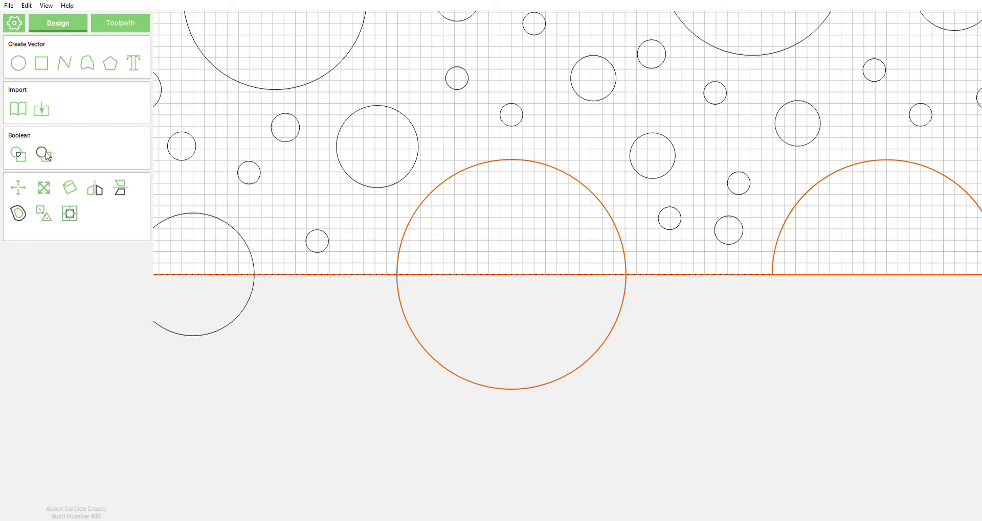
{"action": "scroll", "coordinate": [512, 221], "scroll_direction": "down", "scroll_amount": 5}
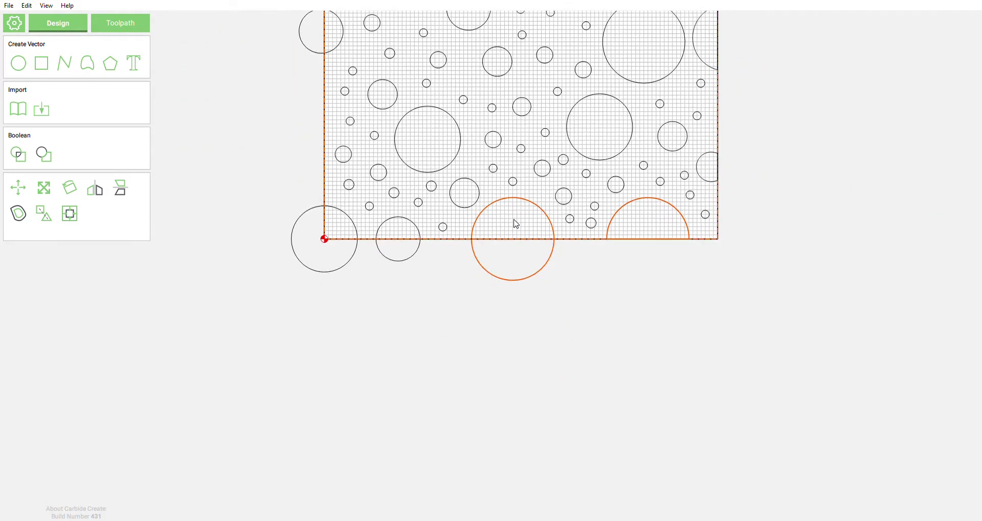
{"action": "left_click", "coordinate": [574, 329]}
Trim the middle large circle on the stock's bottom edge by intersecting it with a rectangle copy
{"action": "scroll", "coordinate": [520, 259], "scroll_direction": "down", "scroll_amount": 1}
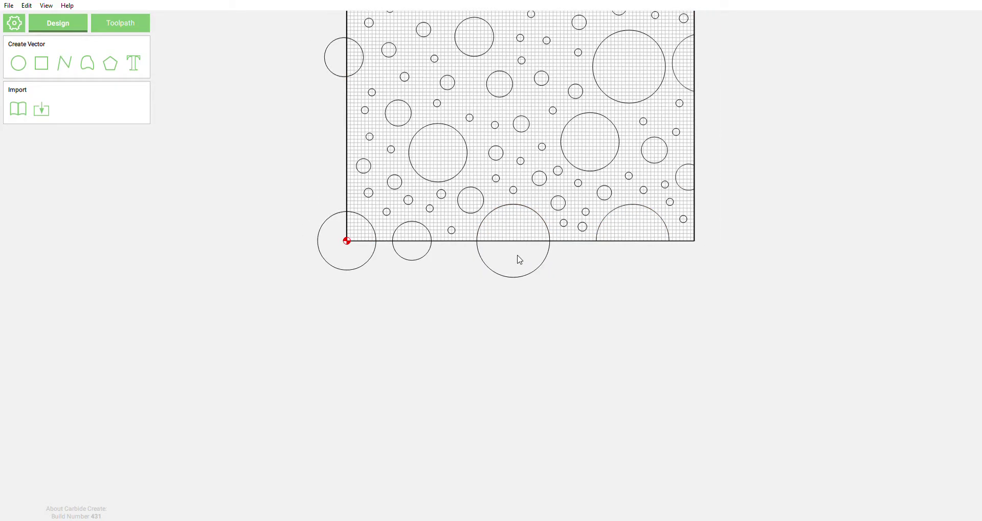
{"action": "scroll", "coordinate": [520, 260], "scroll_direction": "up", "scroll_amount": 4}
{"action": "left_click", "coordinate": [477, 290]}
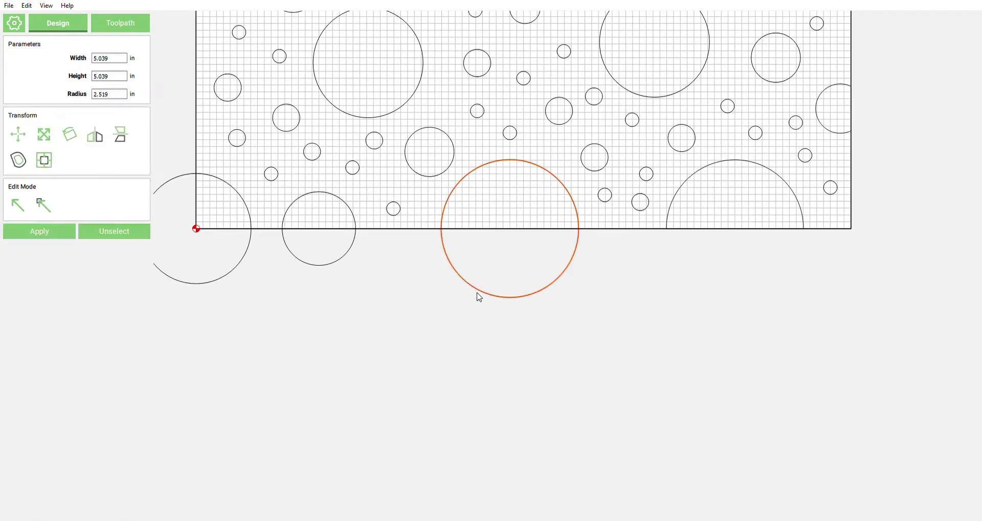
{"action": "left_click", "coordinate": [484, 229]}
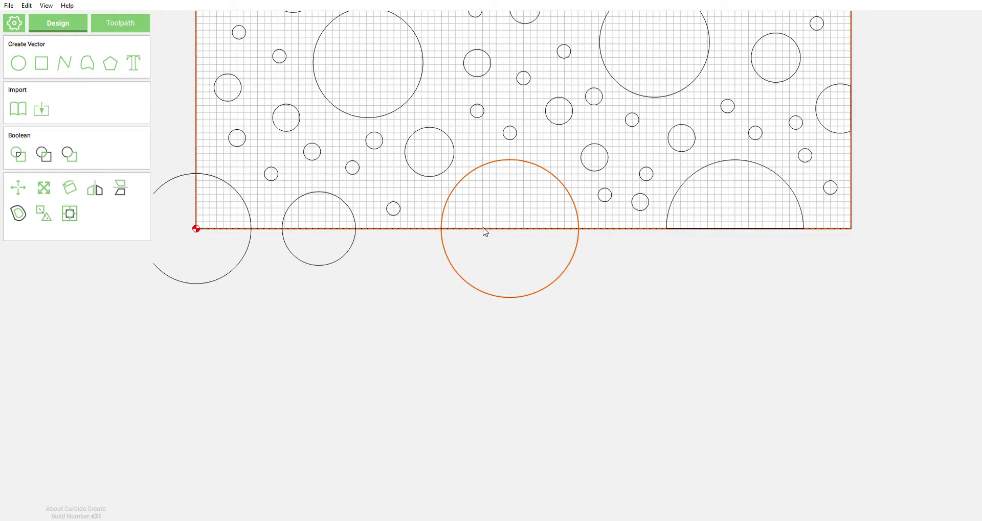
{"action": "left_click", "coordinate": [49, 159]}
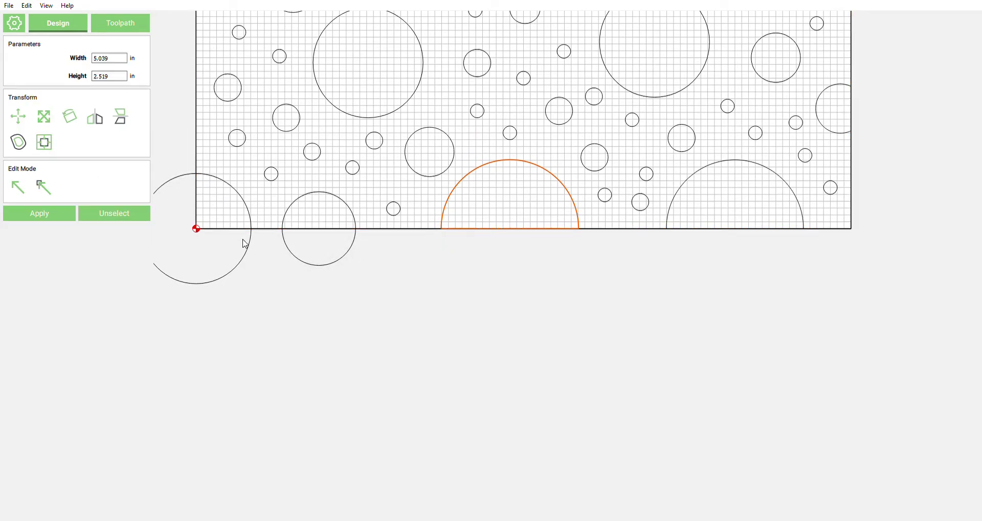
Intersect the smaller circle on the stock's bottom edge, nearest the origin corner, with a rectangle copy
{"action": "left_click", "coordinate": [320, 265]}
{"action": "left_click", "coordinate": [309, 230], "text": "shift"}
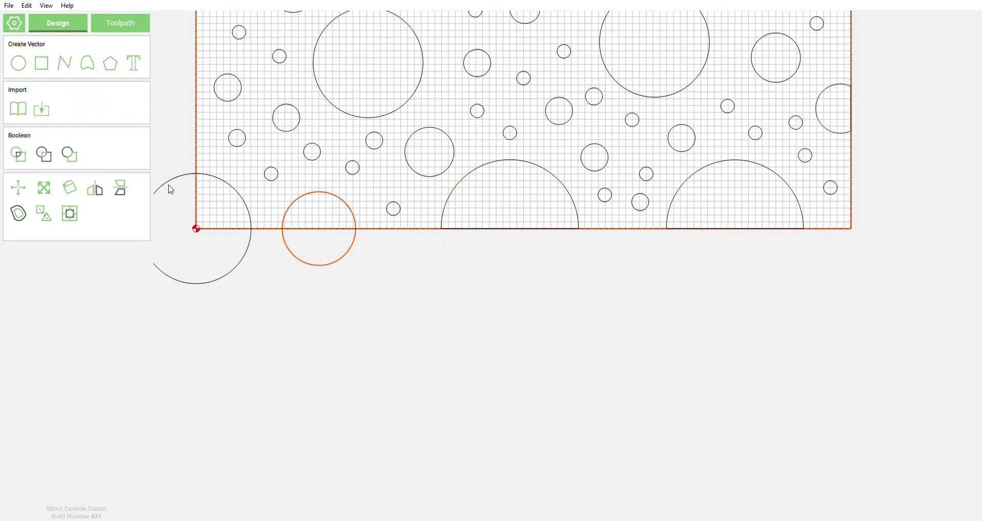
{"action": "left_click", "coordinate": [42, 152]}
{"action": "left_click", "coordinate": [397, 346]}
Trim the circle centred on the stock's origin corner to a quarter by intersecting it with a rectangle copy
{"action": "left_click", "coordinate": [220, 284]}
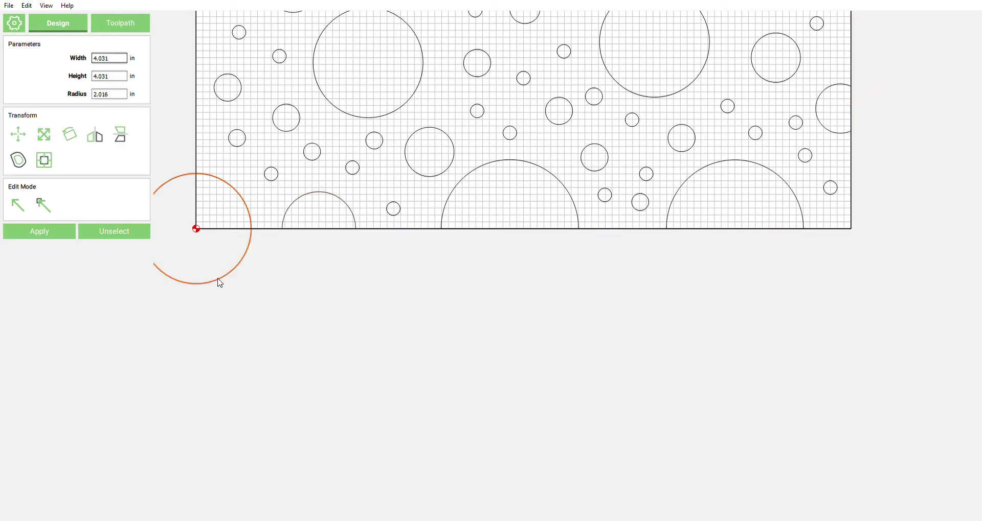
{"action": "left_click", "coordinate": [228, 230], "text": "shift"}
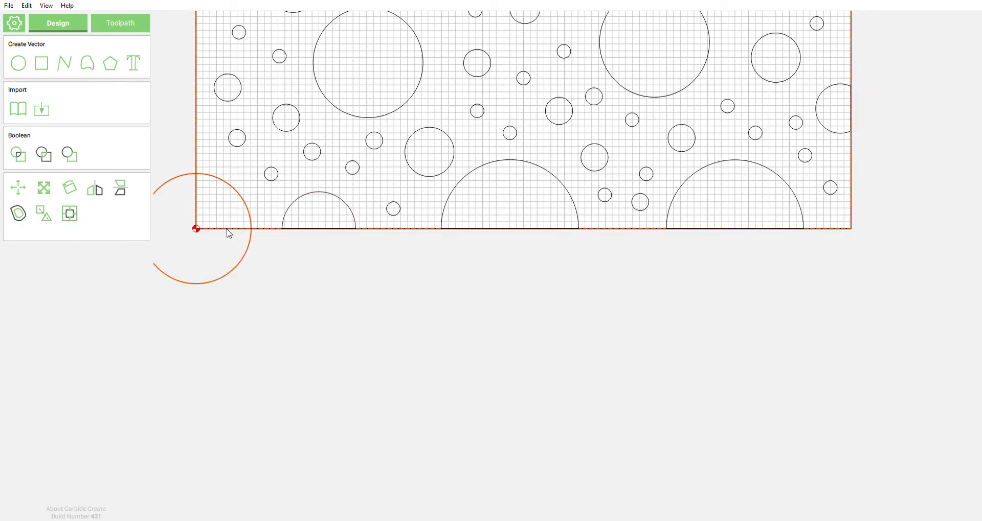
{"action": "left_click", "coordinate": [44, 154]}
{"action": "left_click", "coordinate": [417, 322]}
Trim the remaining overhanging circle on the stock's left edge by intersecting it with a rectangle copy, and clear the selection
{"action": "scroll", "coordinate": [446, 328], "scroll_direction": "down", "scroll_amount": 1}
{"action": "scroll", "coordinate": [537, 346], "scroll_direction": "down", "scroll_amount": 3}
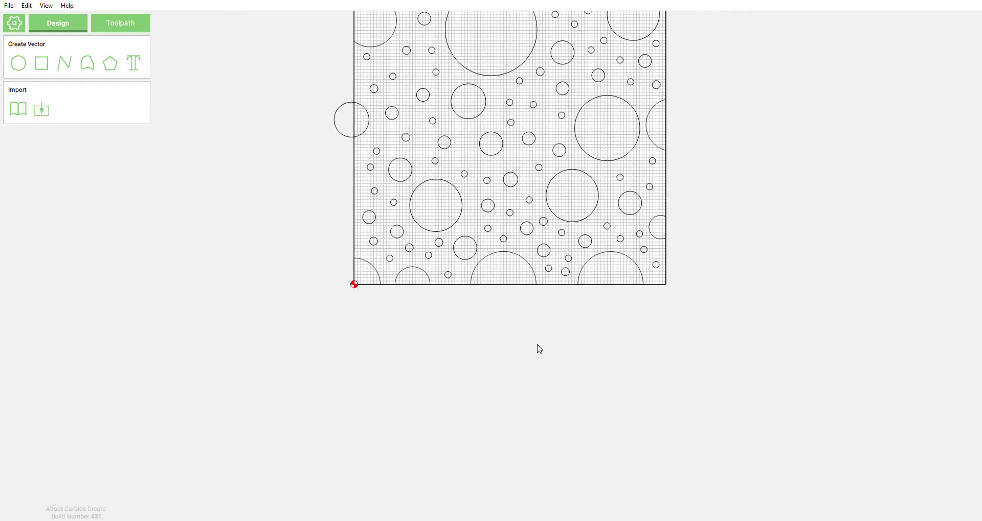
{"action": "scroll", "coordinate": [307, 172], "scroll_direction": "up", "scroll_amount": 1}
{"action": "scroll", "coordinate": [370, 145], "scroll_direction": "up", "scroll_amount": 5}
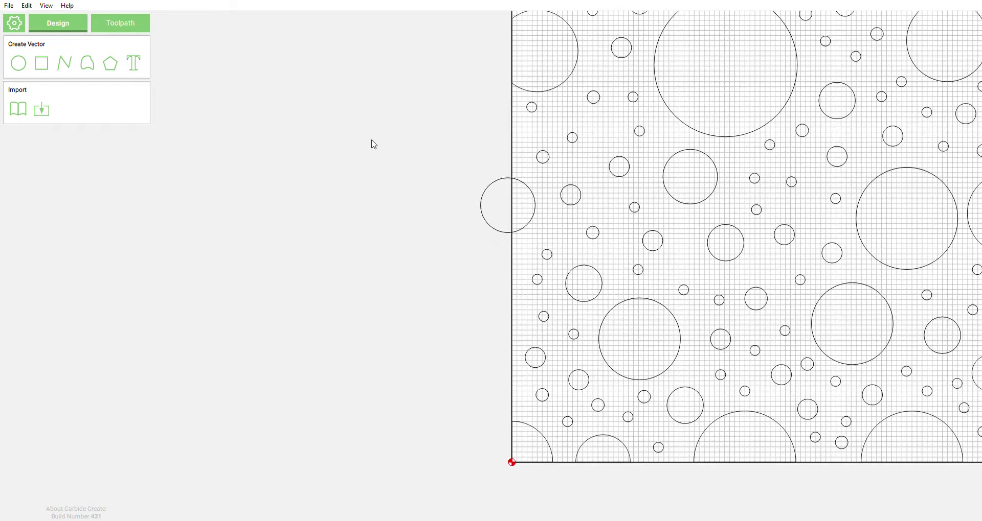
{"action": "scroll", "coordinate": [303, 197], "scroll_direction": "down", "scroll_amount": 2}
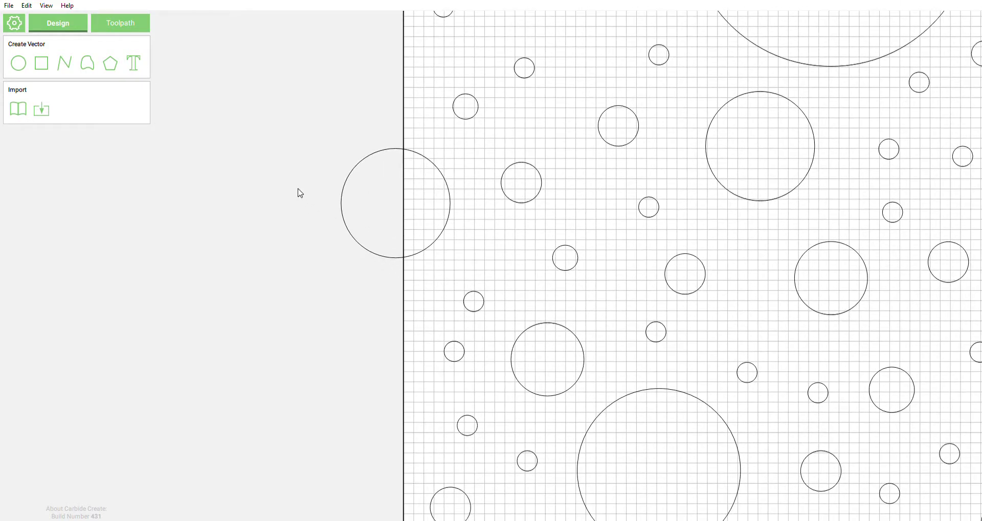
{"action": "scroll", "coordinate": [322, 223], "scroll_direction": "down", "scroll_amount": 1}
{"action": "scroll", "coordinate": [318, 222], "scroll_direction": "down", "scroll_amount": 1}
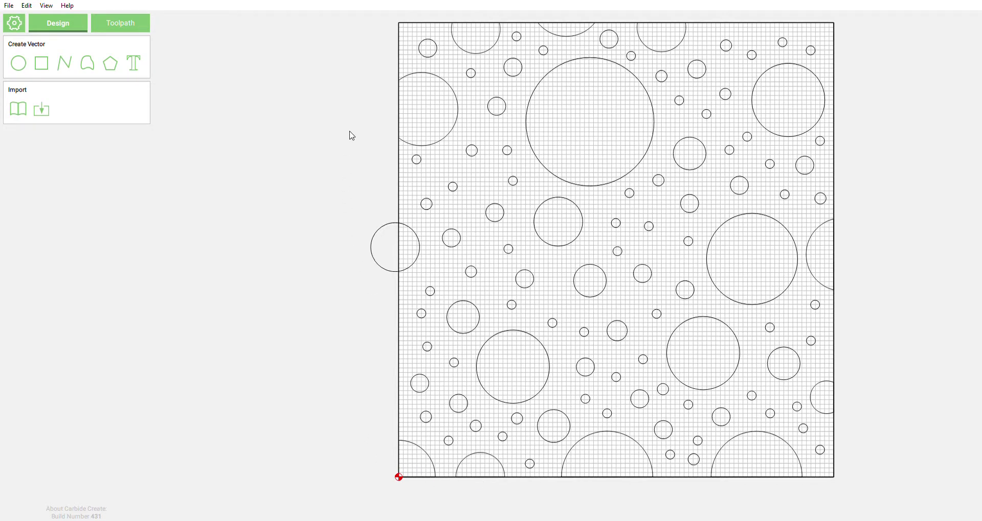
{"action": "scroll", "coordinate": [404, 200], "scroll_direction": "up", "scroll_amount": 3}
{"action": "left_click", "coordinate": [318, 297]}
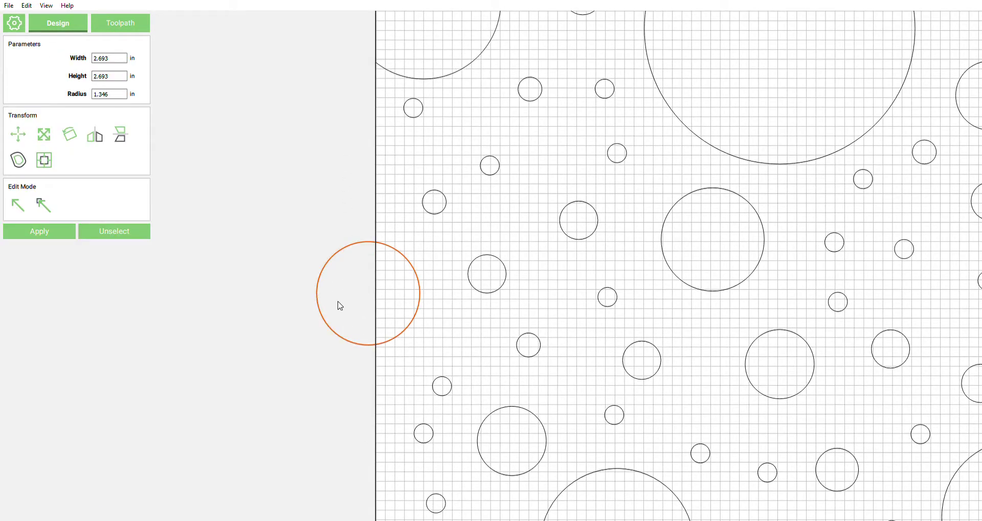
{"action": "left_click", "coordinate": [376, 318], "text": "shift"}
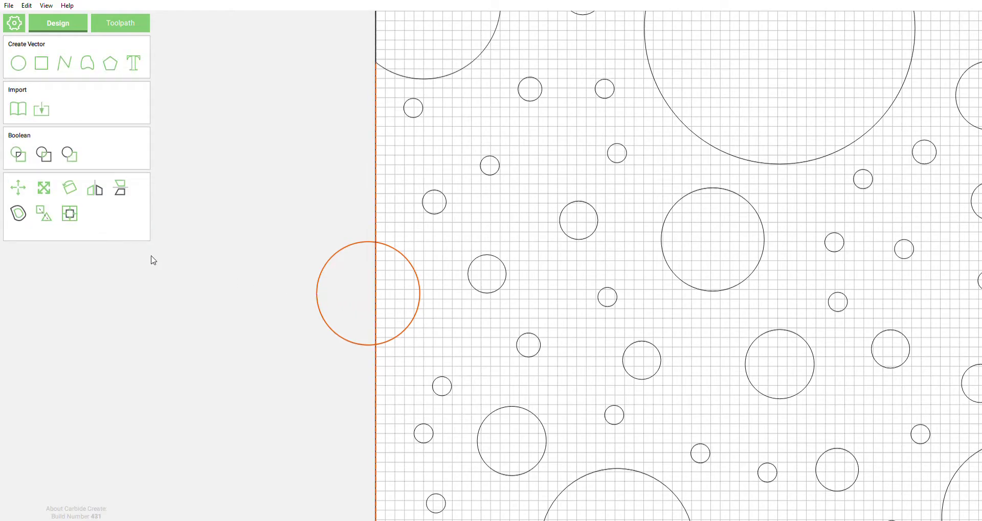
{"action": "left_click", "coordinate": [43, 154]}
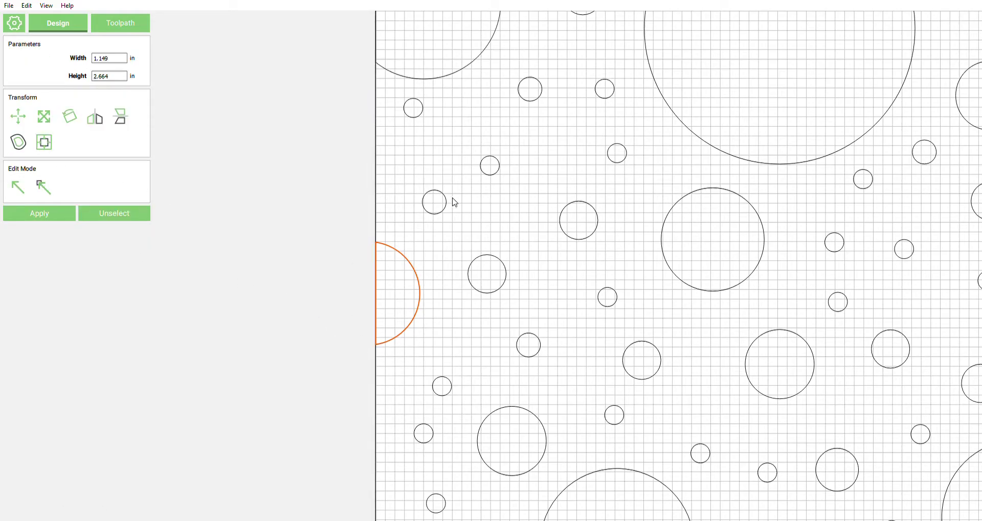
{"action": "scroll", "coordinate": [491, 407], "scroll_direction": "down", "scroll_amount": 2}
{"action": "left_click", "coordinate": [307, 209]}
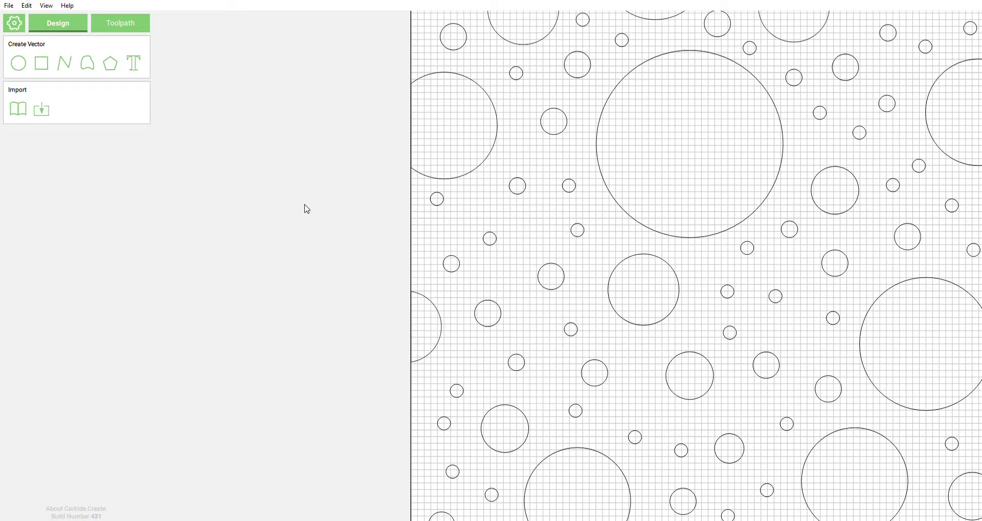
Flip a duplicate of the whole pattern and boundary vertically and place it directly below the stock, flush with its bottom edge
{"action": "scroll", "coordinate": [313, 206], "scroll_direction": "down", "scroll_amount": 2}
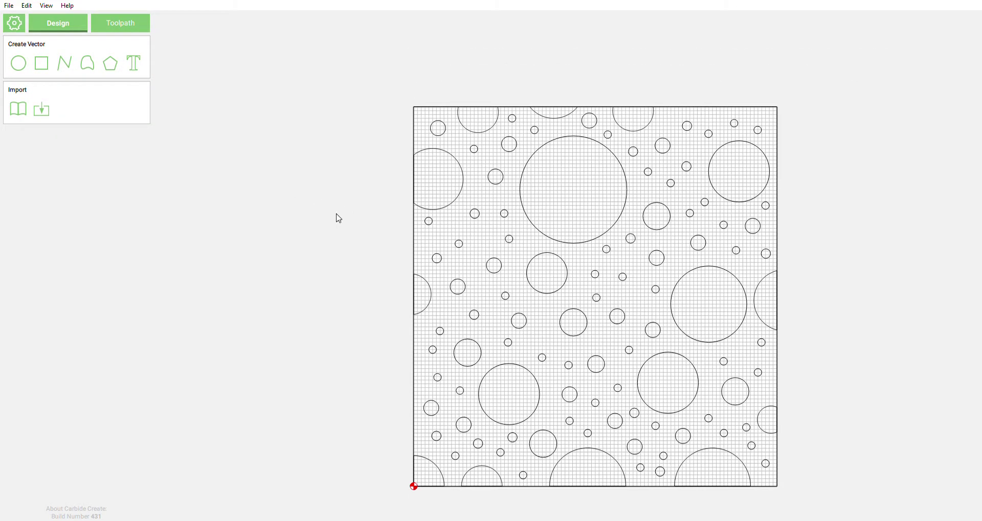
{"action": "middle_click_drag", "start_coordinate": [338, 217], "coordinate": [227, 177]}
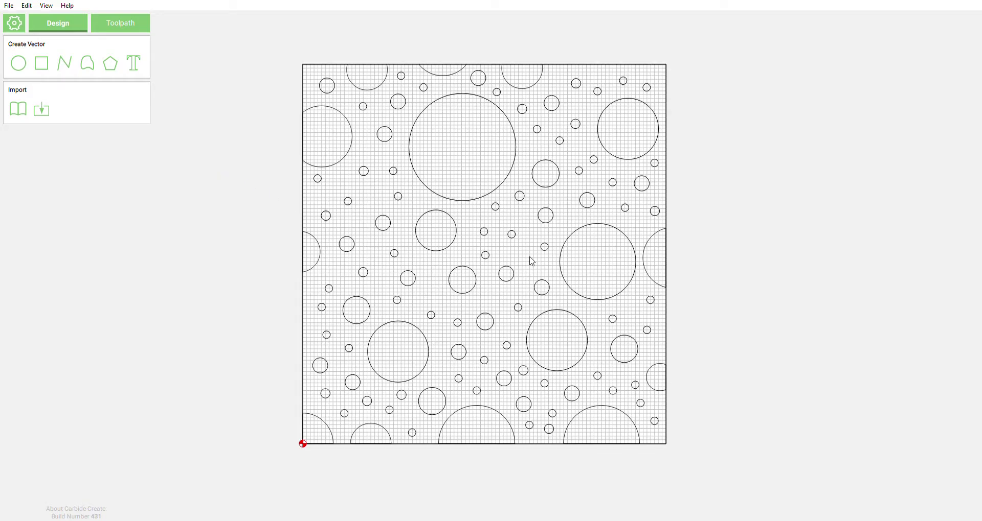
{"action": "scroll", "coordinate": [466, 317], "scroll_direction": "up", "scroll_amount": 1}
{"action": "scroll", "coordinate": [545, 271], "scroll_direction": "down", "scroll_amount": 1}
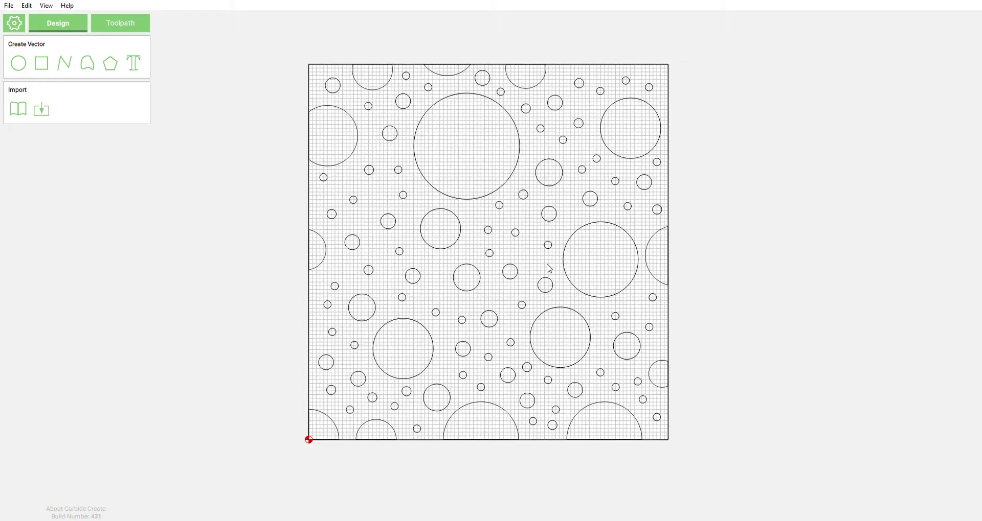
{"action": "left_click_drag", "start_coordinate": [723, 49], "coordinate": [280, 472]}
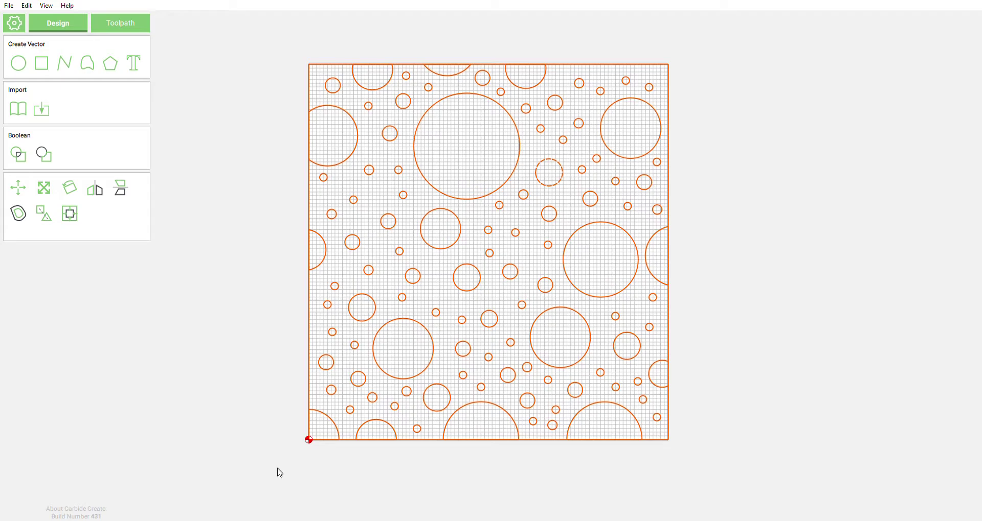
{"action": "key", "text": "ctrl+d"}
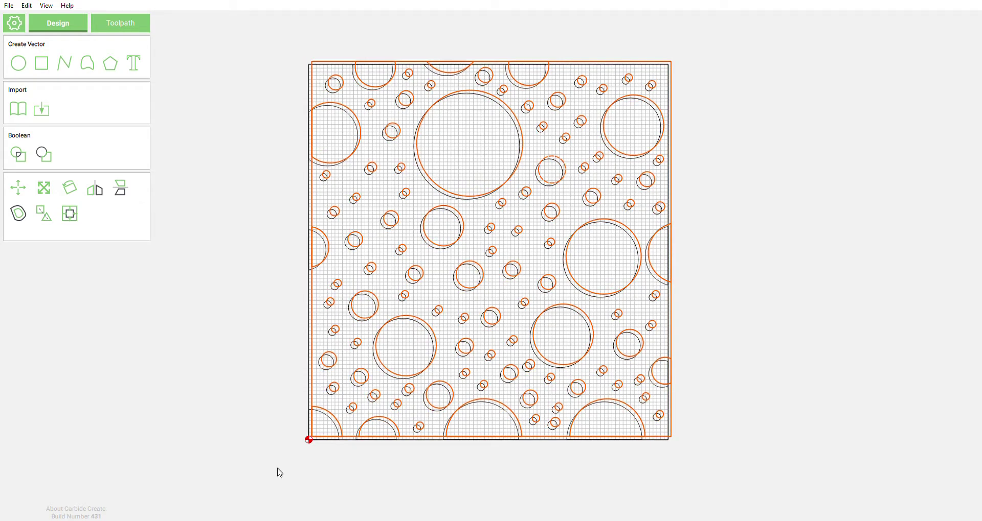
{"action": "left_click", "coordinate": [121, 189]}
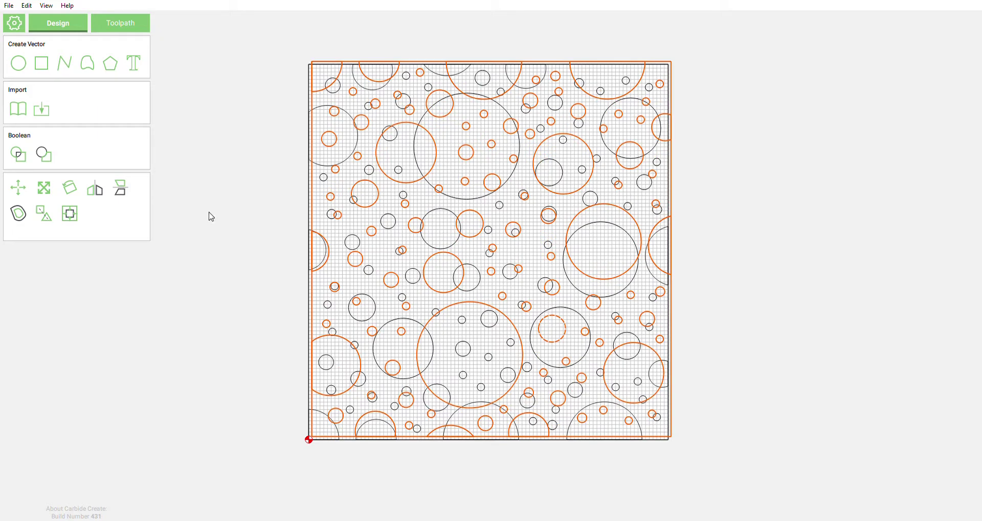
{"action": "left_click_drag", "start_coordinate": [319, 65], "coordinate": [313, 443]}
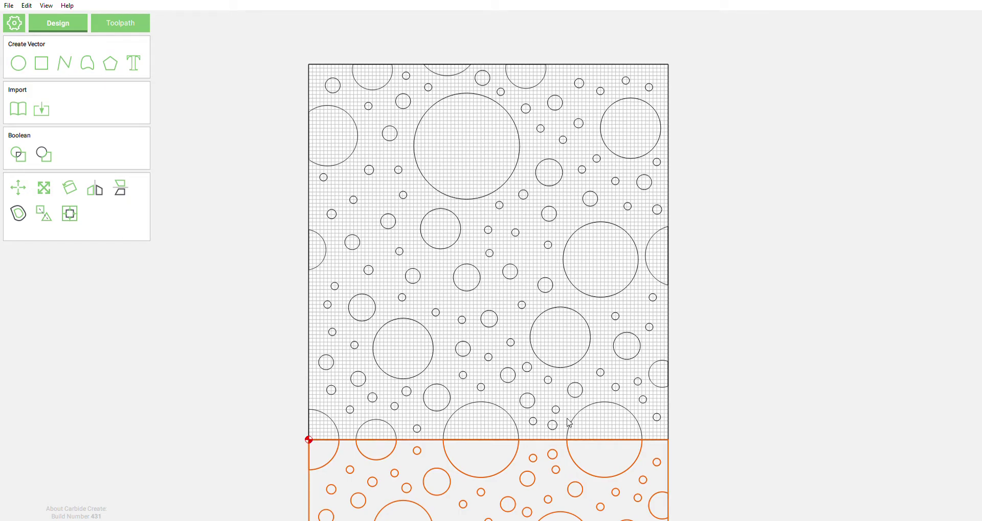
Examine how the flipped copy's circles meet the original pattern along the shared edge and across both panels
{"action": "scroll", "coordinate": [702, 176], "scroll_direction": "down", "scroll_amount": 5}
{"action": "scroll", "coordinate": [324, 74], "scroll_direction": "down", "scroll_amount": 2}
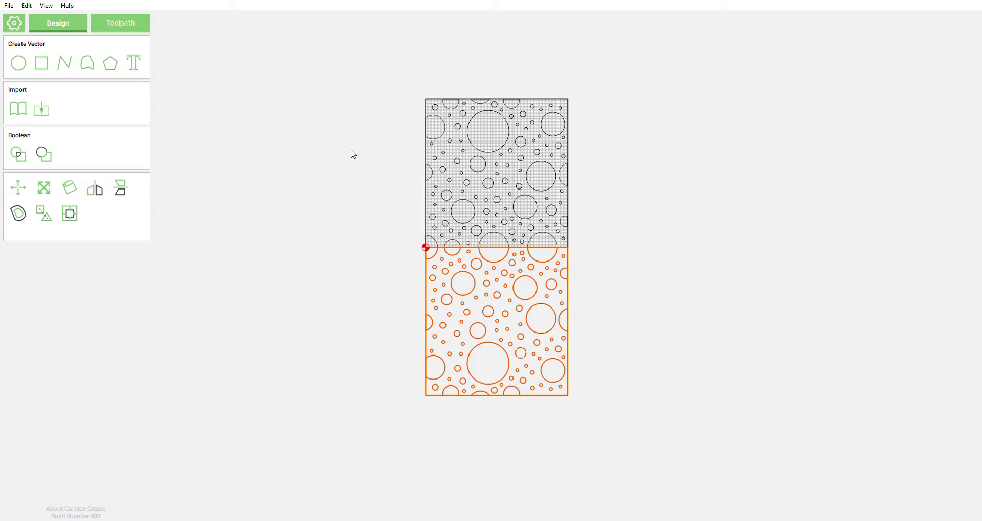
{"action": "scroll", "coordinate": [511, 161], "scroll_direction": "up", "scroll_amount": 3}
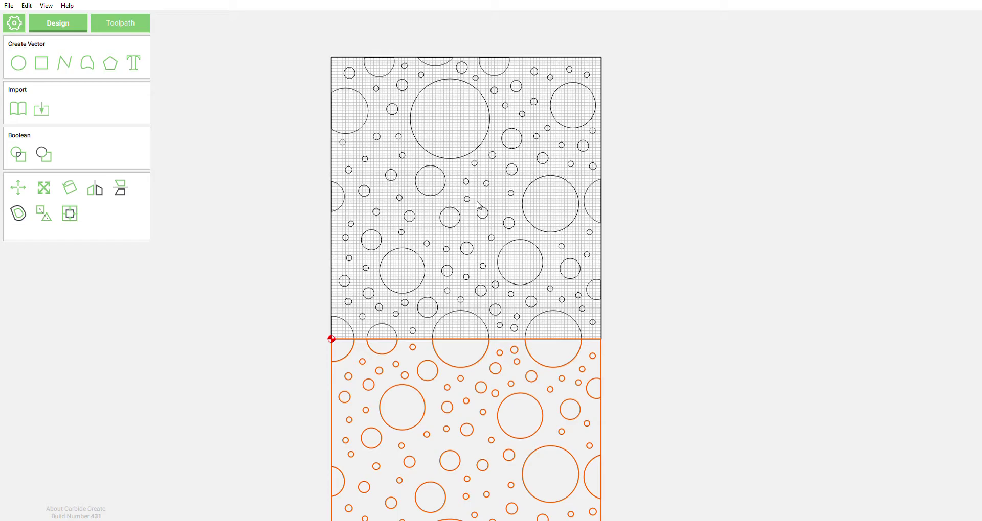
{"action": "scroll", "coordinate": [314, 193], "scroll_direction": "up", "scroll_amount": 1}
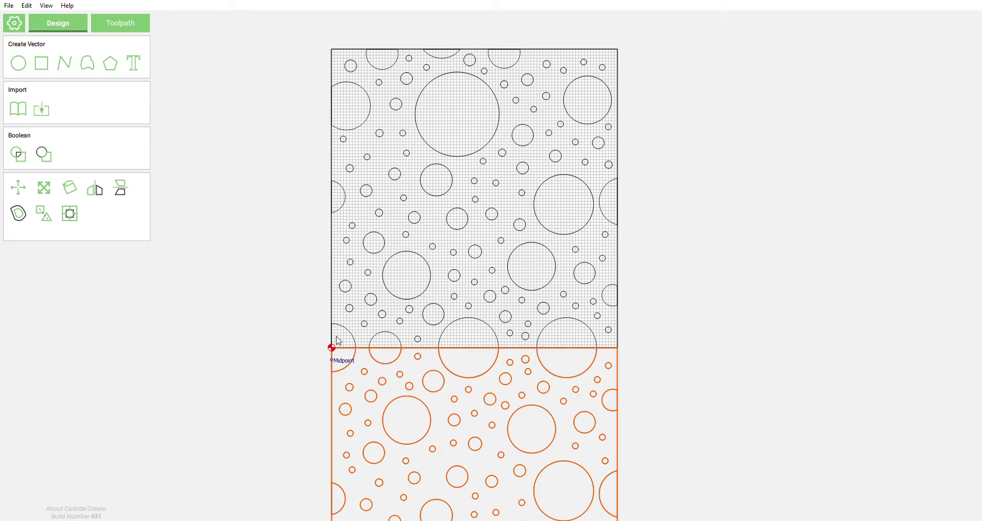
{"action": "scroll", "coordinate": [332, 357], "scroll_direction": "up", "scroll_amount": 2}
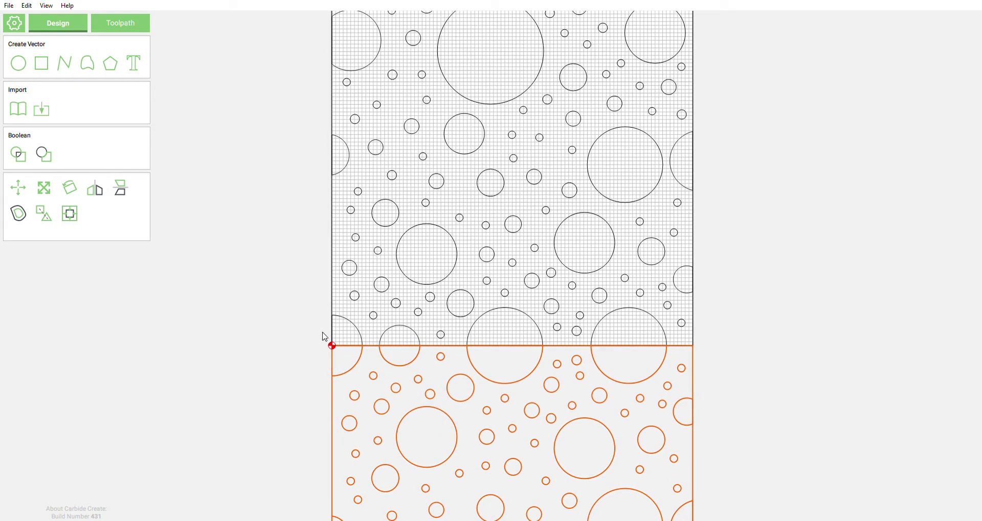
{"action": "scroll", "coordinate": [311, 257], "scroll_direction": "down", "scroll_amount": 3}
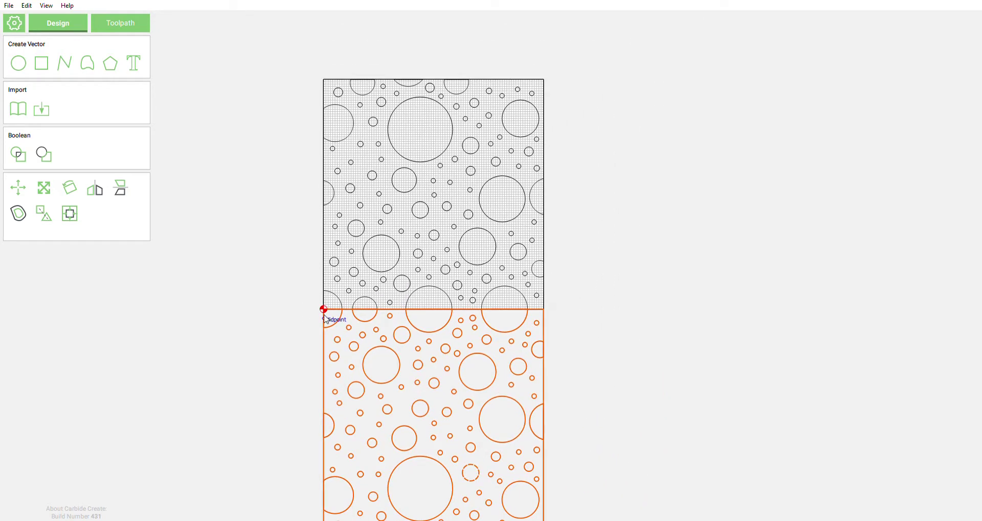
{"action": "middle_click_drag", "start_coordinate": [593, 331], "coordinate": [615, 172]}
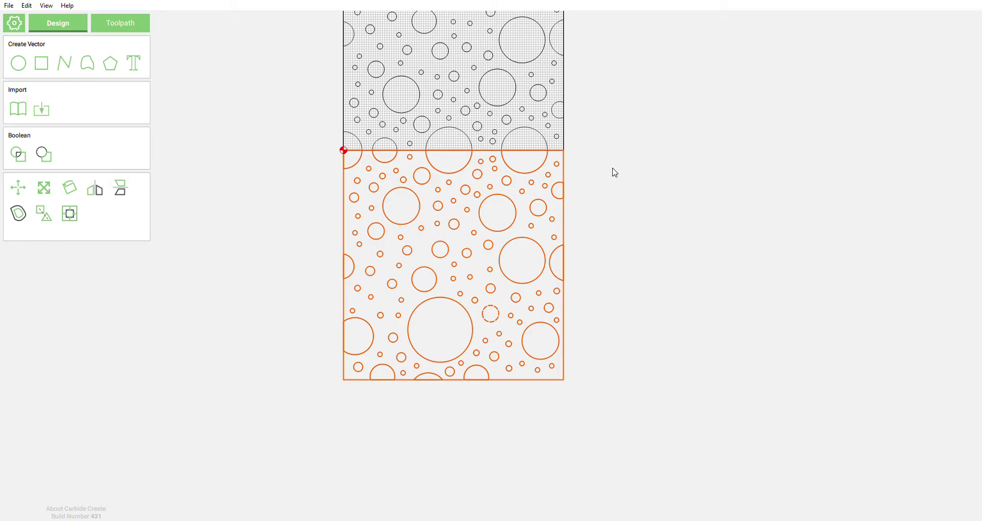
{"action": "scroll", "coordinate": [613, 173], "scroll_direction": "up", "scroll_amount": 1}
{"action": "middle_click_drag", "start_coordinate": [611, 174], "coordinate": [660, 376]}
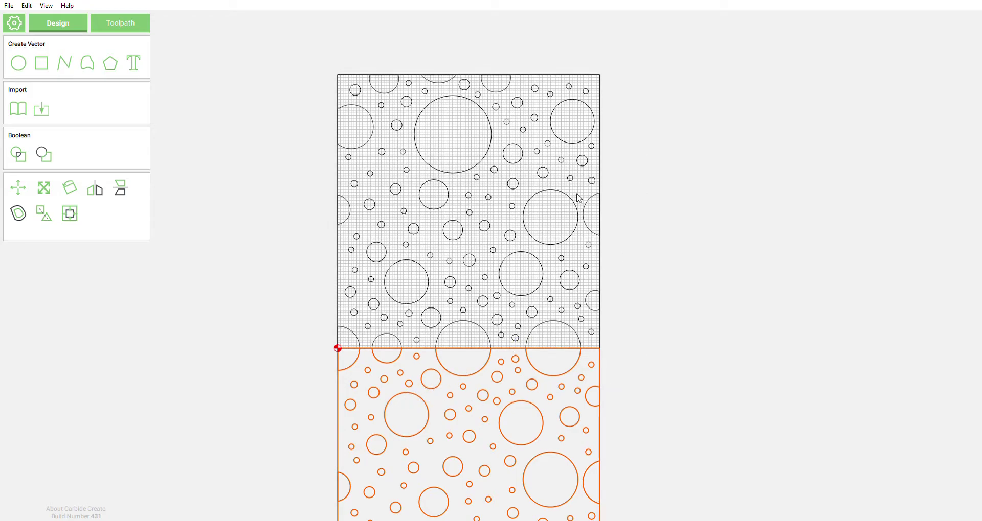
{"action": "right_click_drag", "start_coordinate": [682, 256], "coordinate": [712, 206]}
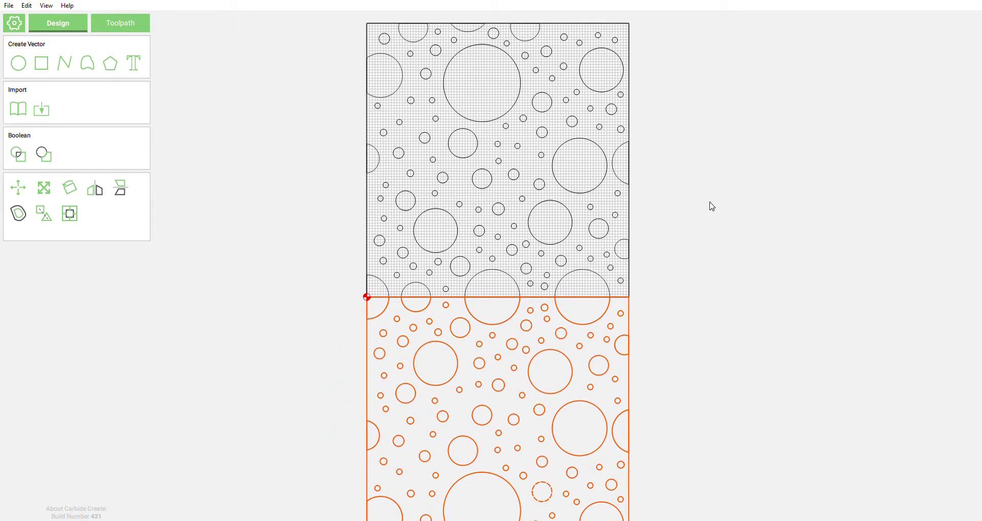
{"action": "right_click_drag", "start_coordinate": [677, 248], "coordinate": [664, 351]}
{"action": "scroll", "coordinate": [559, 309], "scroll_direction": "up", "scroll_amount": 2}
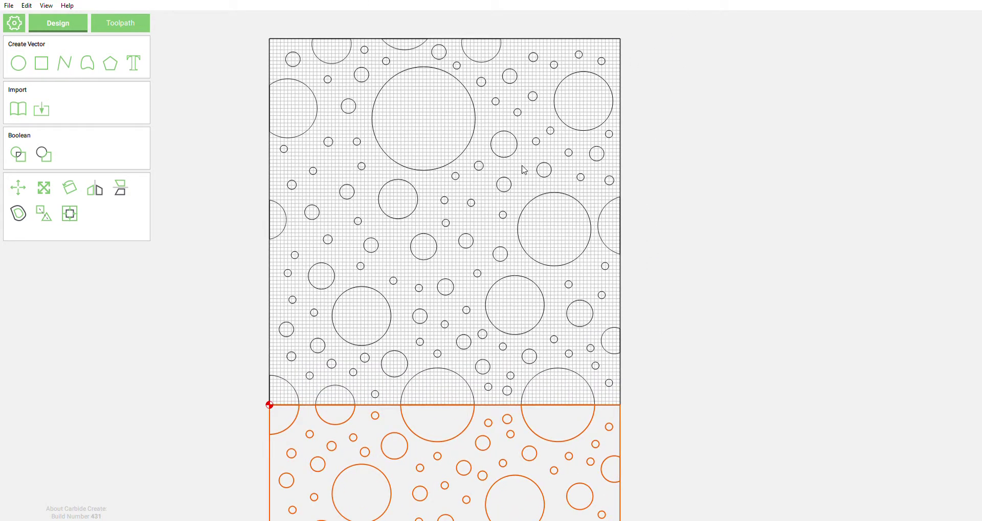
Select the original pattern and boundary on the stock, and delete the existing circle toolpath
{"action": "left_click_drag", "start_coordinate": [673, 26], "coordinate": [215, 385]}
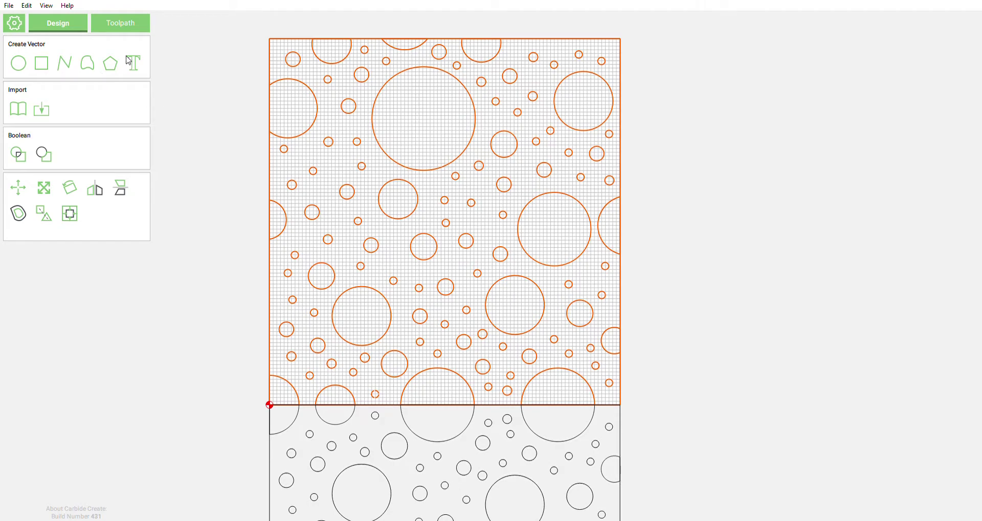
{"action": "left_click", "coordinate": [134, 25]}
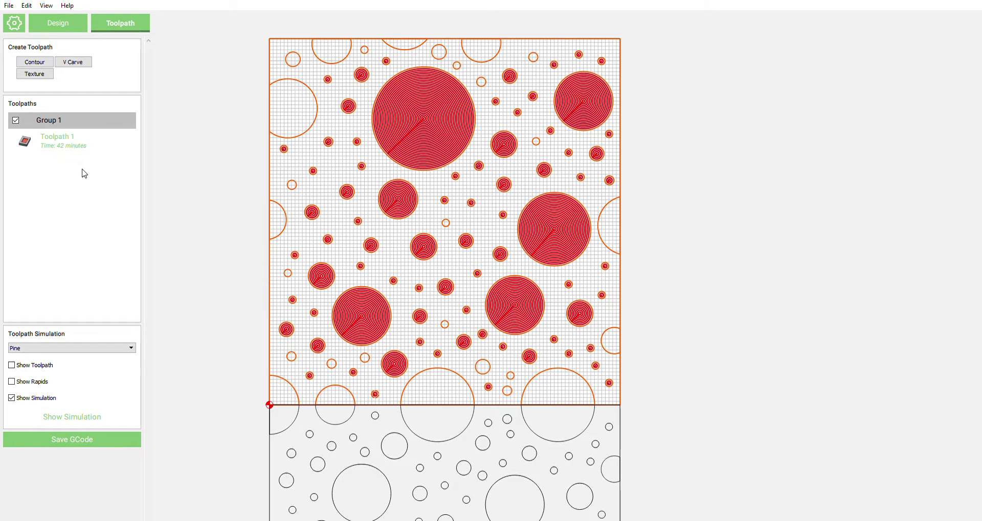
{"action": "key", "text": "Delete"}
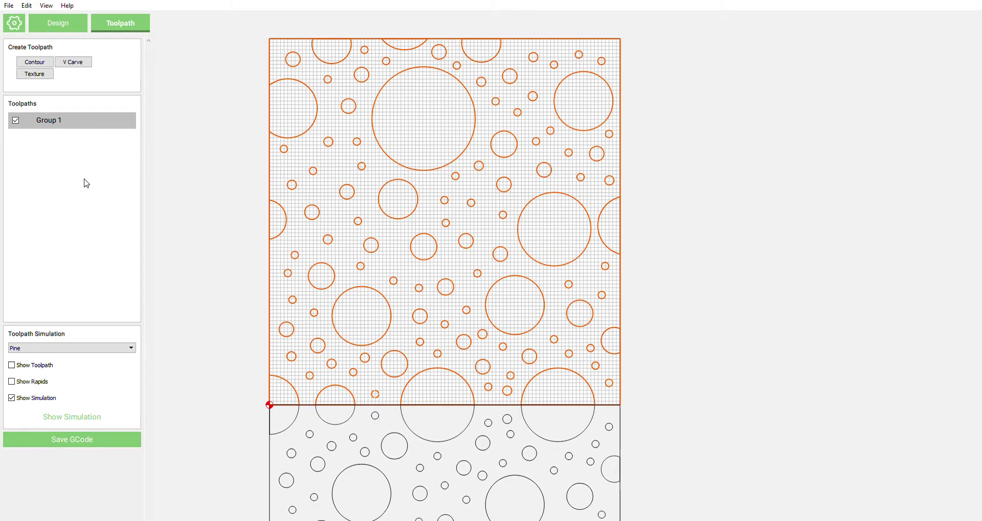
Create a pocket contour toolpath for the selected pattern using the #201 0.250 in tool with automatic speeds off and a 0.120 in depth per pass
{"action": "left_click", "coordinate": [35, 62]}
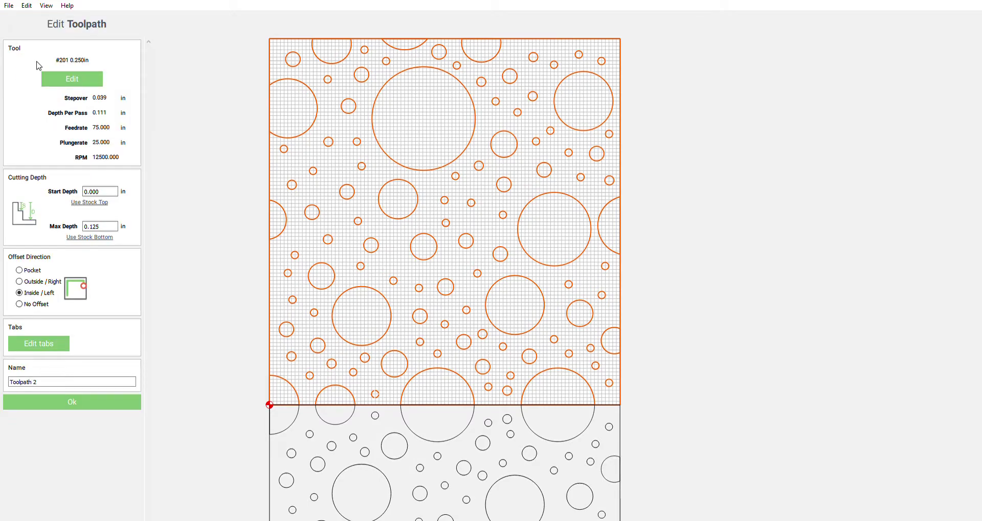
{"action": "left_click", "coordinate": [73, 83]}
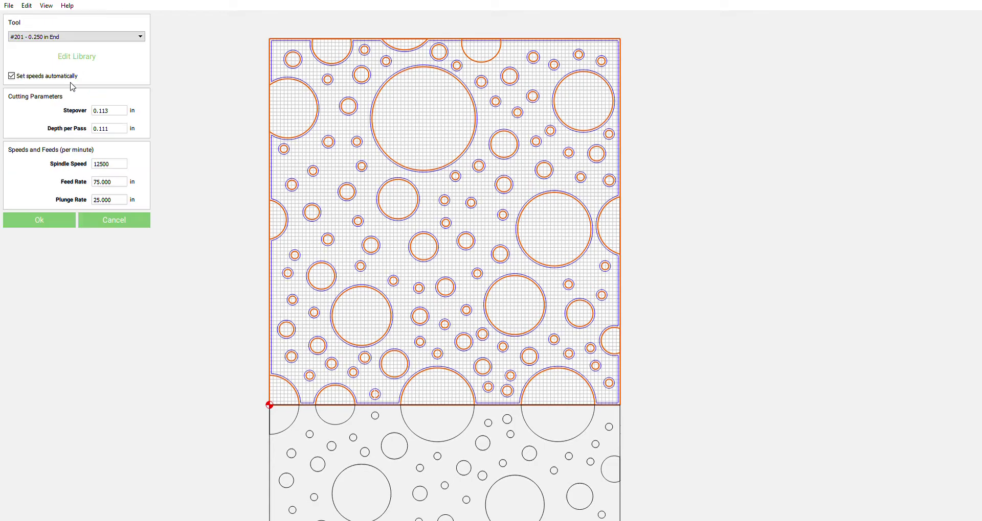
{"action": "left_click", "coordinate": [11, 76]}
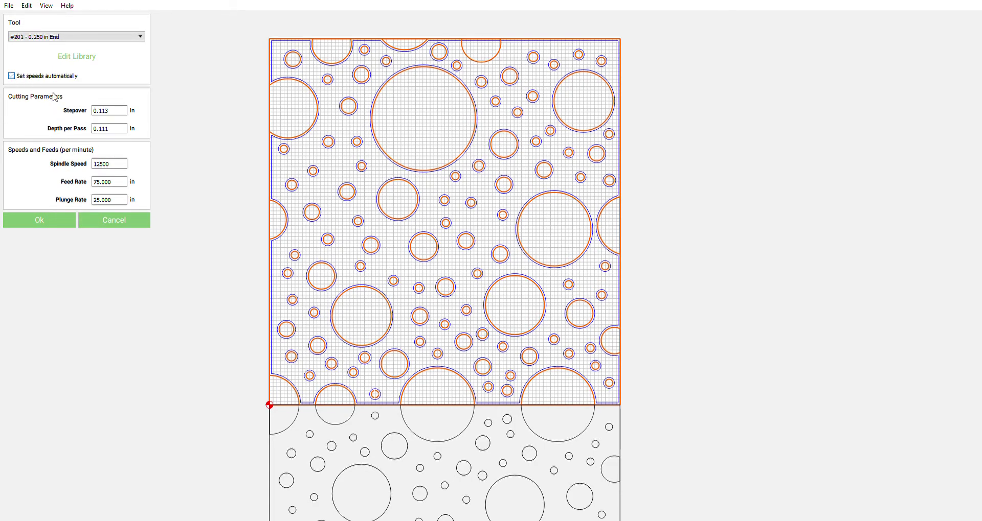
{"action": "double_click", "coordinate": [103, 128]}
{"action": "type", "text": ".120"}
{"action": "left_click", "coordinate": [44, 223]}
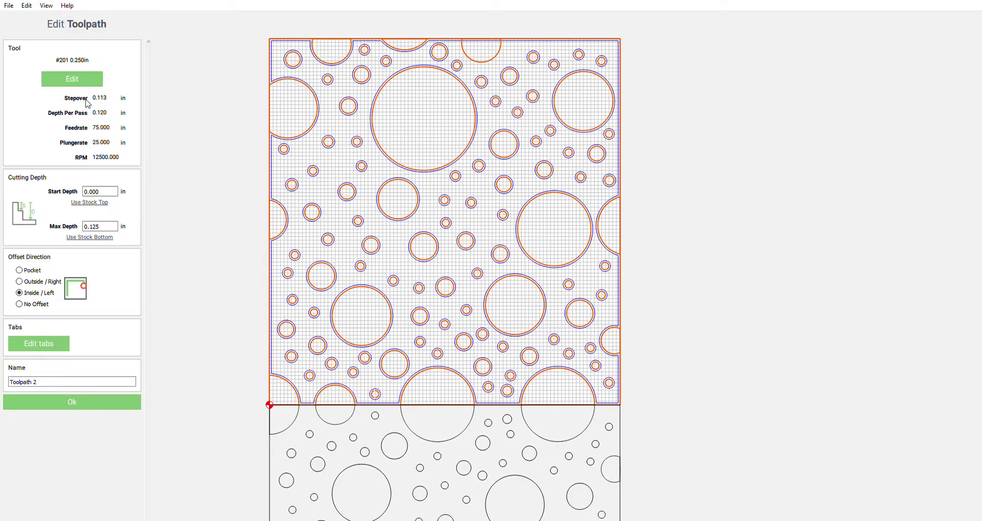
{"action": "left_click", "coordinate": [23, 272]}
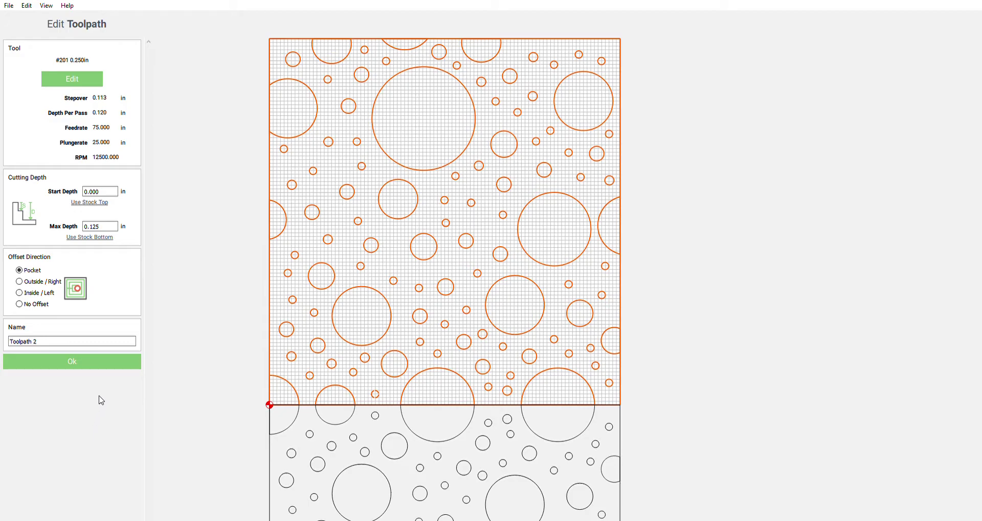
{"action": "left_click", "coordinate": [75, 366]}
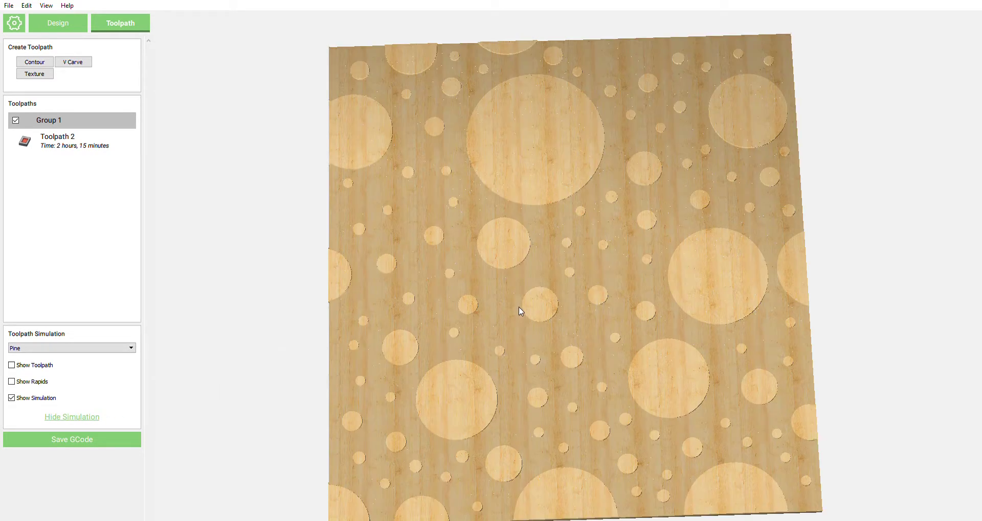
Examine the simulated carving of the pocketed pattern from a tilted angle
{"action": "scroll", "coordinate": [520, 311], "scroll_direction": "down", "scroll_amount": 3}
{"action": "left_click_drag", "start_coordinate": [517, 395], "coordinate": [503, 215]}
{"action": "scroll", "coordinate": [503, 218], "scroll_direction": "up", "scroll_amount": 3}
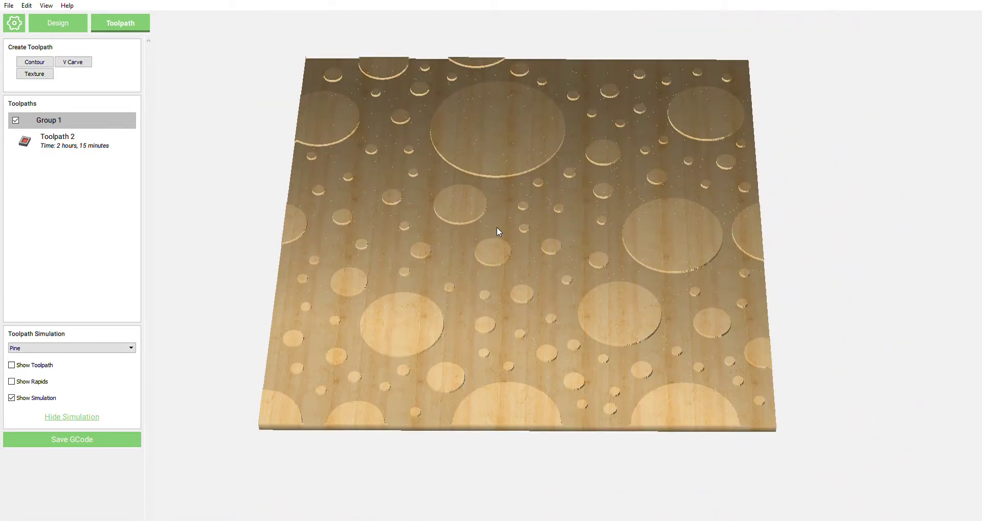
{"action": "left_click_drag", "start_coordinate": [496, 227], "coordinate": [499, 250]}
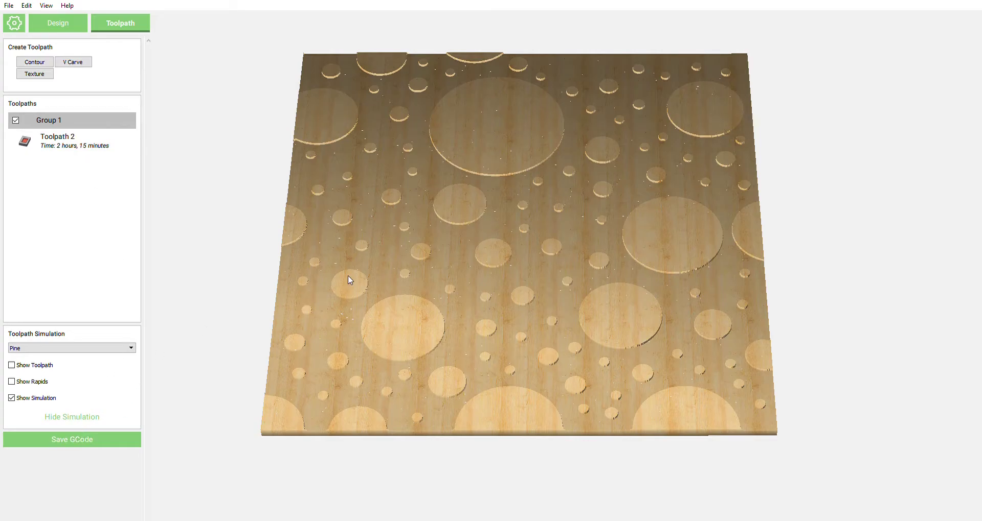
Move the original pattern and its boundary off the stock into the empty area beside it
{"action": "left_click", "coordinate": [57, 23]}
{"action": "scroll", "coordinate": [587, 175], "scroll_direction": "down", "scroll_amount": 4}
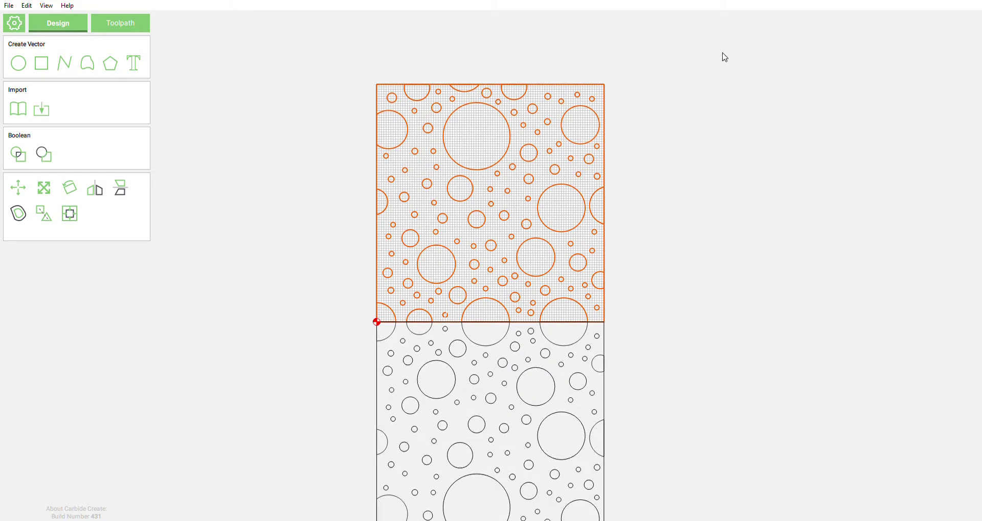
{"action": "left_click_drag", "start_coordinate": [645, 147], "coordinate": [725, 326]}
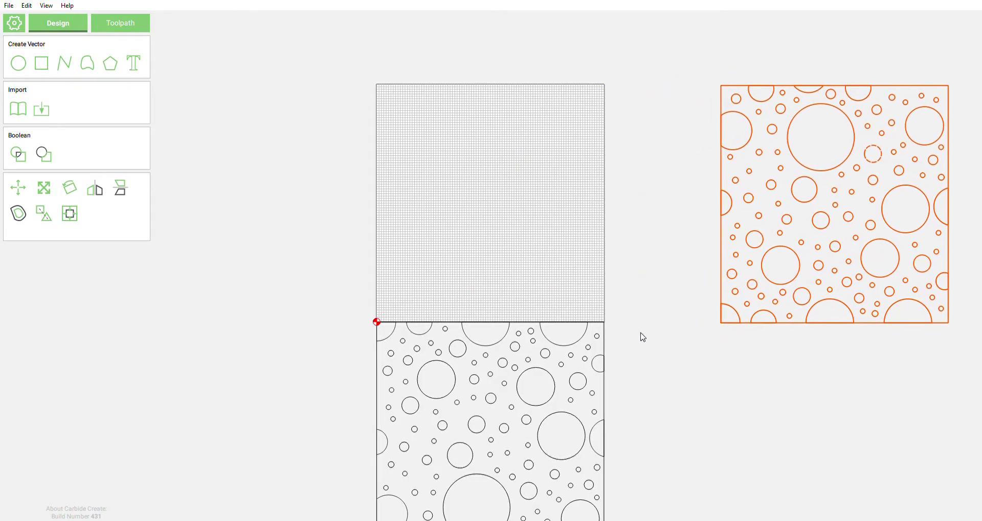
Move the flipped pattern and its boundary onto the stock, aligning its lower-left corner with the origin
{"action": "left_click_drag", "start_coordinate": [669, 273], "coordinate": [332, 474]}
{"action": "scroll", "coordinate": [348, 255], "scroll_direction": "down", "scroll_amount": 2}
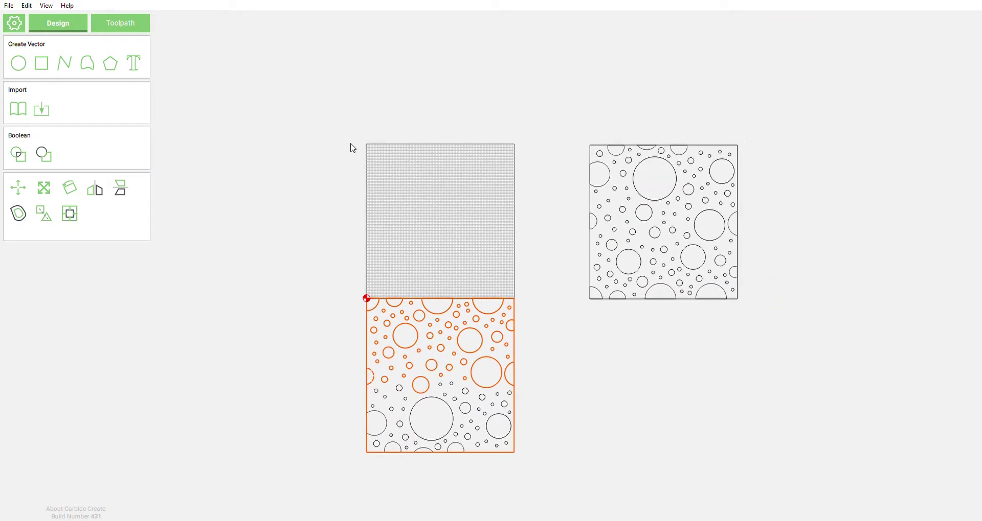
{"action": "mouse_move", "coordinate": [561, 290]}
{"action": "left_mouse_down"}
{"action": "mouse_move", "coordinate": [322, 508]}
{"action": "mouse_move", "coordinate": [318, 474]}
{"action": "mouse_move", "coordinate": [418, 332]}
{"action": "mouse_move", "coordinate": [368, 299]}
{"action": "left_mouse_up"}
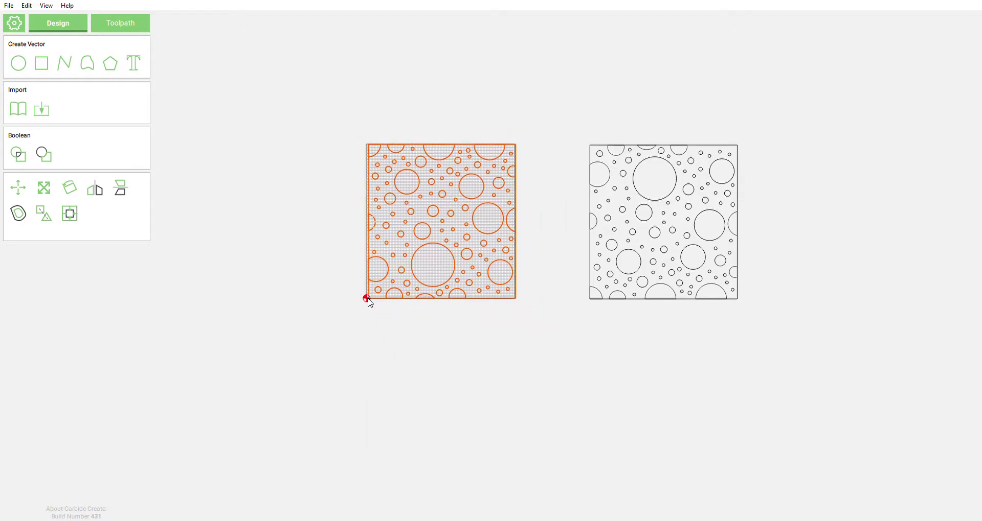
{"action": "scroll", "coordinate": [368, 299], "scroll_direction": "up", "scroll_amount": 5}
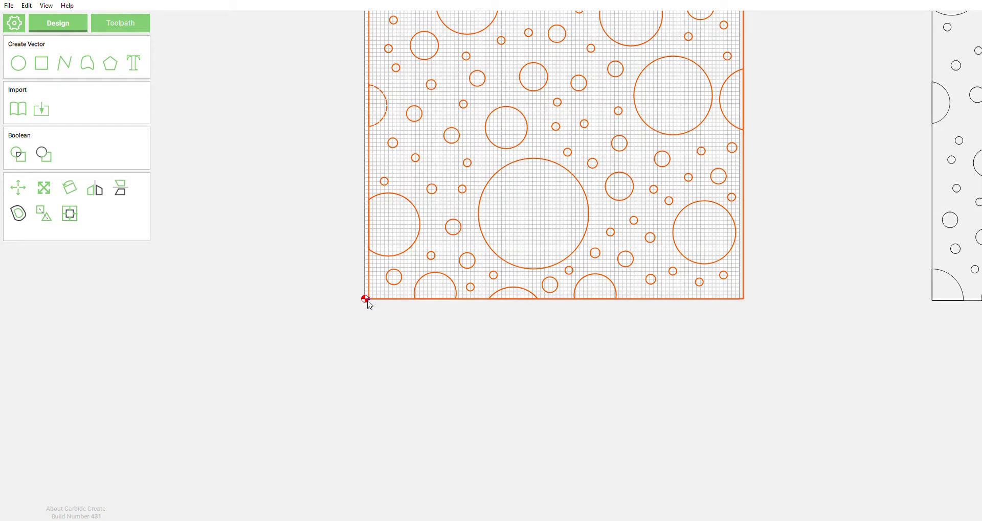
{"action": "left_click_drag", "start_coordinate": [370, 305], "coordinate": [366, 302]}
{"action": "scroll", "coordinate": [554, 383], "scroll_direction": "down", "scroll_amount": 2}
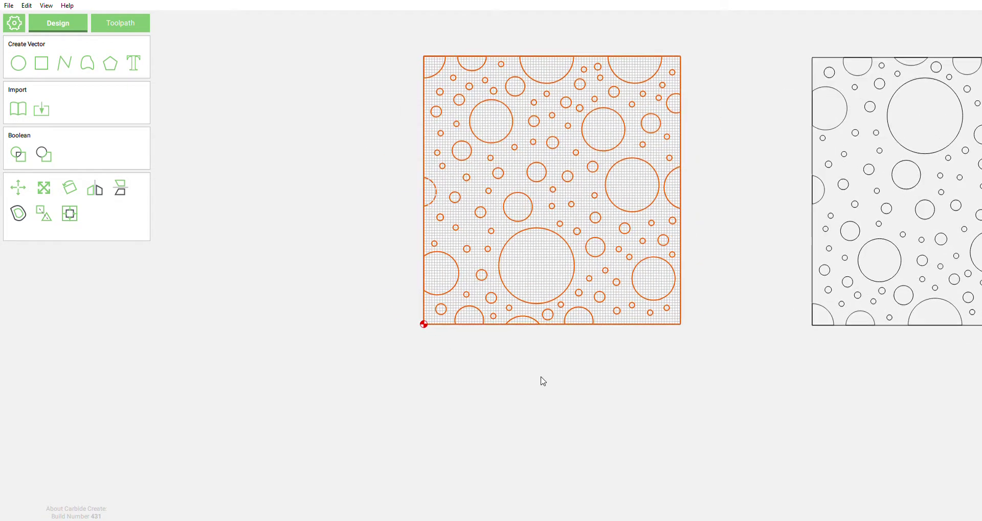
Place the original pattern directly above the stock, with its bottom edge flush against the flipped pattern's top edge
{"action": "middle_click_drag", "start_coordinate": [760, 298], "coordinate": [753, 363]}
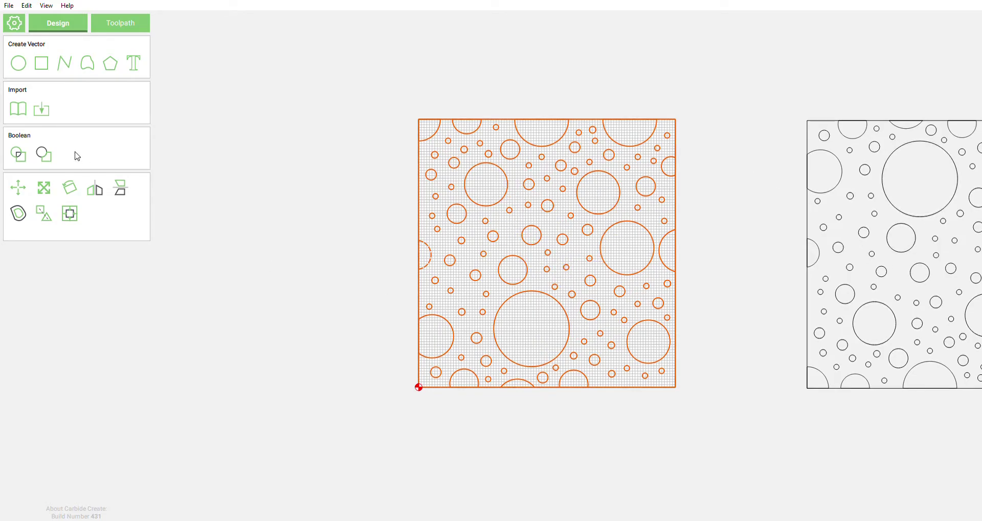
{"action": "left_click", "coordinate": [114, 27]}
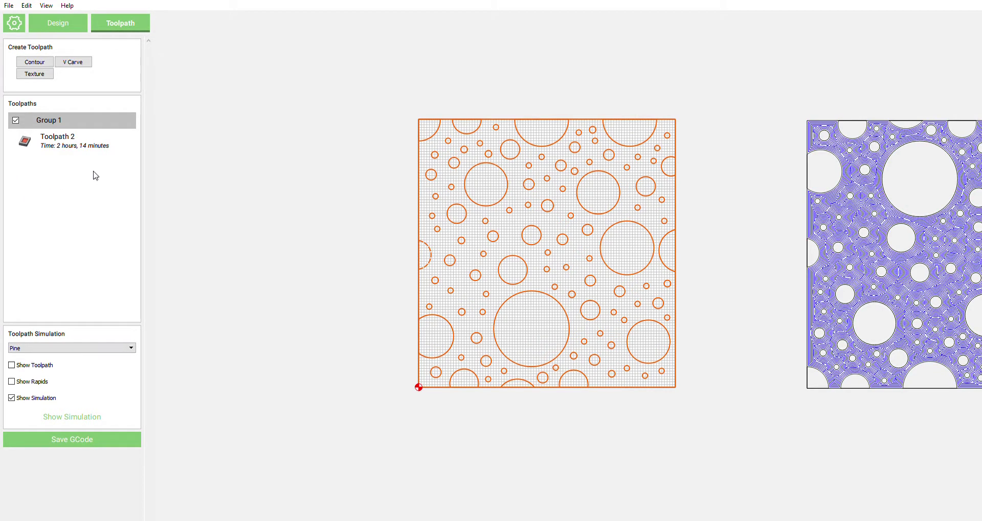
{"action": "scroll", "coordinate": [354, 191], "scroll_direction": "down", "scroll_amount": 1}
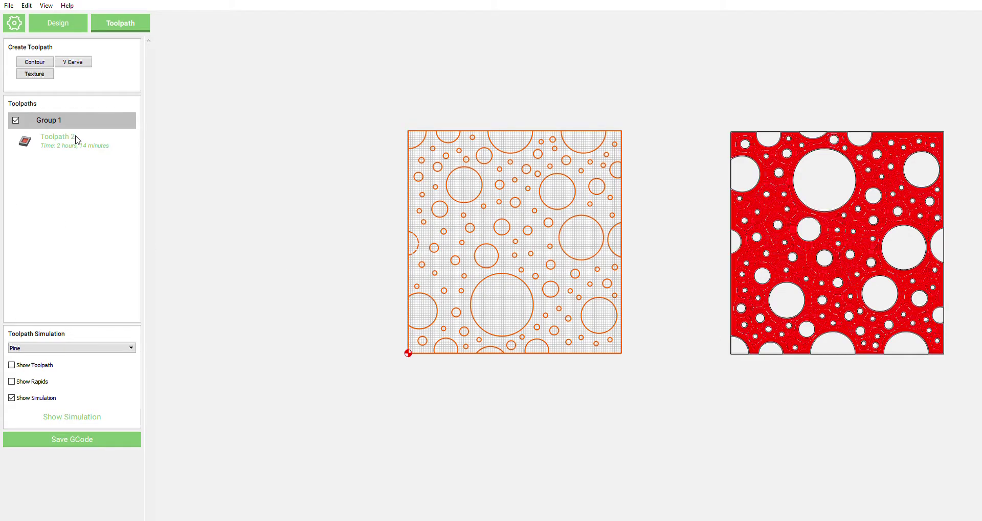
{"action": "scroll", "coordinate": [669, 358], "scroll_direction": "down", "scroll_amount": 1}
{"action": "left_click_drag", "start_coordinate": [927, 153], "coordinate": [696, 372]}
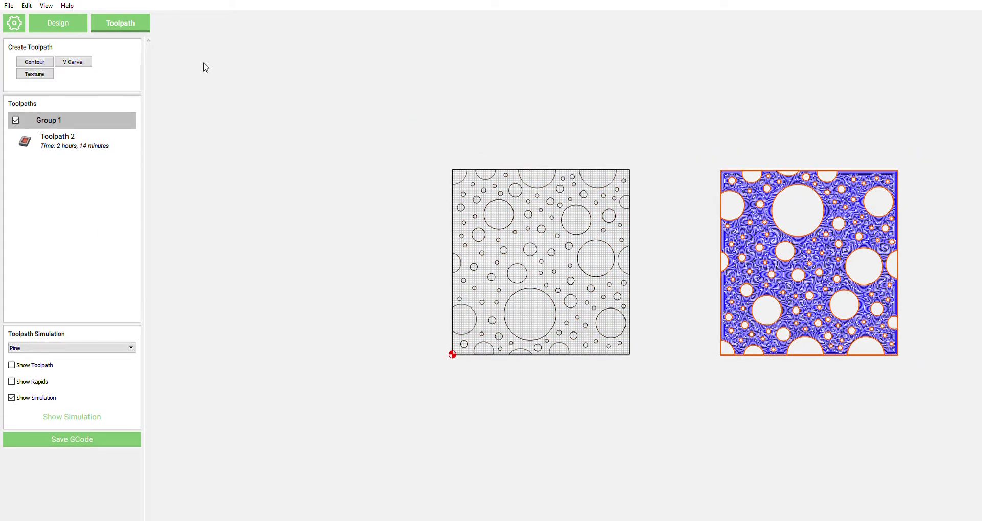
{"action": "left_click", "coordinate": [71, 28]}
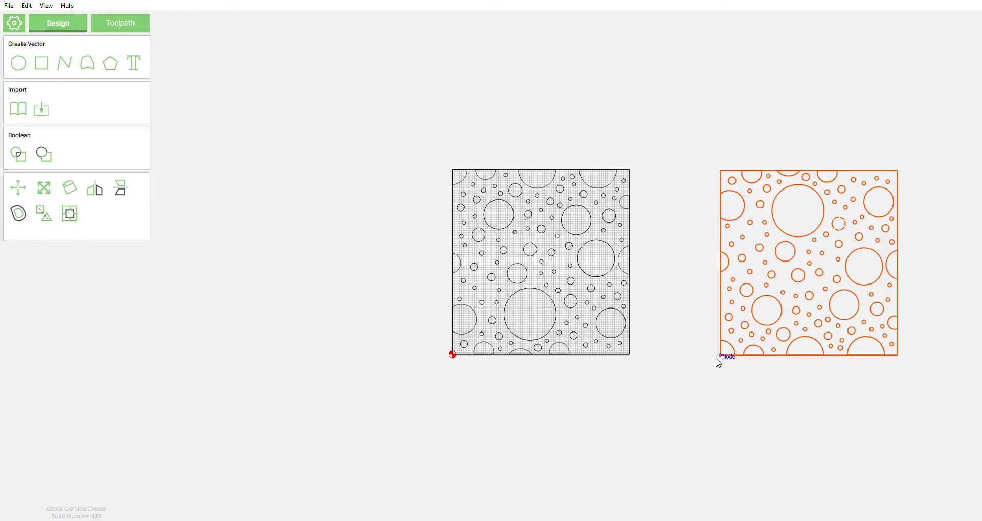
{"action": "left_click_drag", "start_coordinate": [720, 359], "coordinate": [456, 175]}
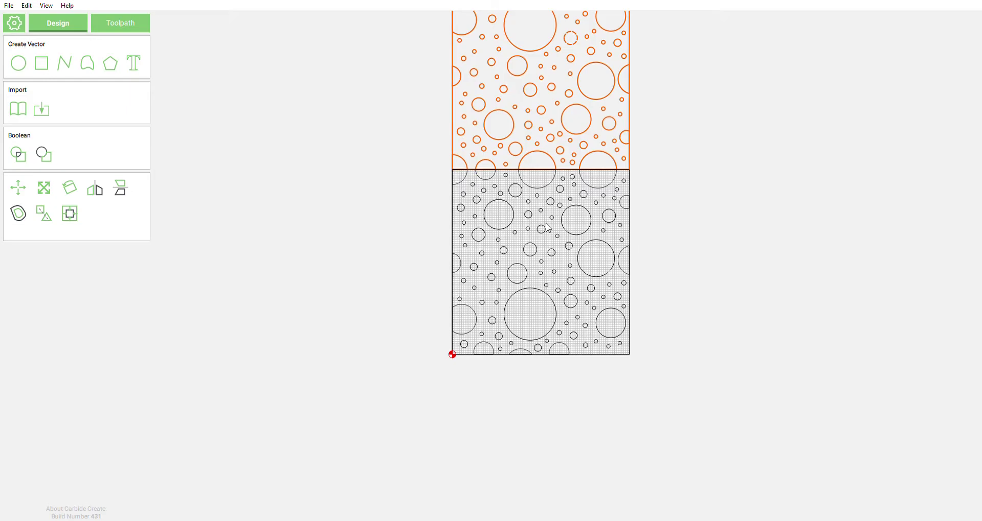
Create a second pocket contour toolpath for the flipped pattern on the stock, with automatic speeds off and a 0.12 in depth per pass
{"action": "scroll", "coordinate": [617, 241], "scroll_direction": "down", "scroll_amount": 1}
{"action": "scroll", "coordinate": [628, 243], "scroll_direction": "up", "scroll_amount": 2}
{"action": "left_click_drag", "start_coordinate": [676, 175], "coordinate": [373, 371]}
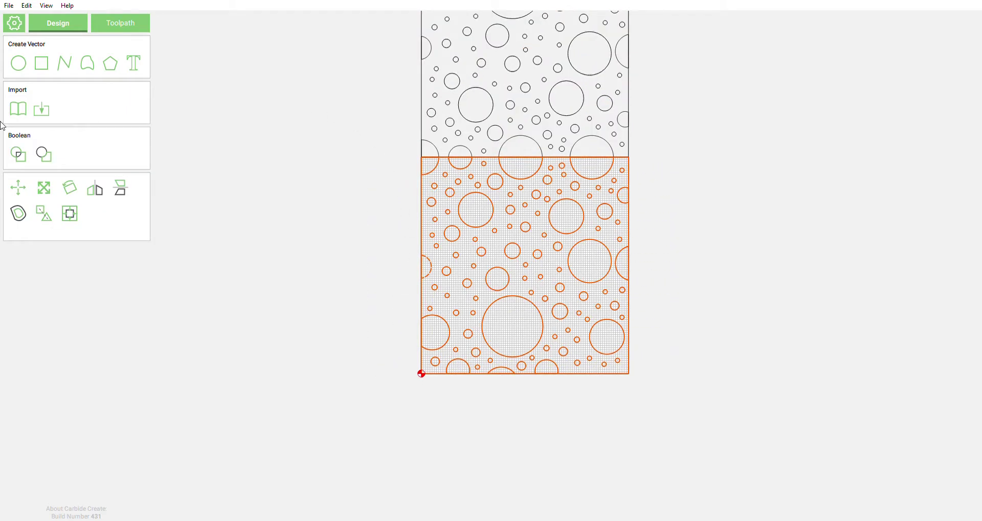
{"action": "left_click", "coordinate": [121, 23]}
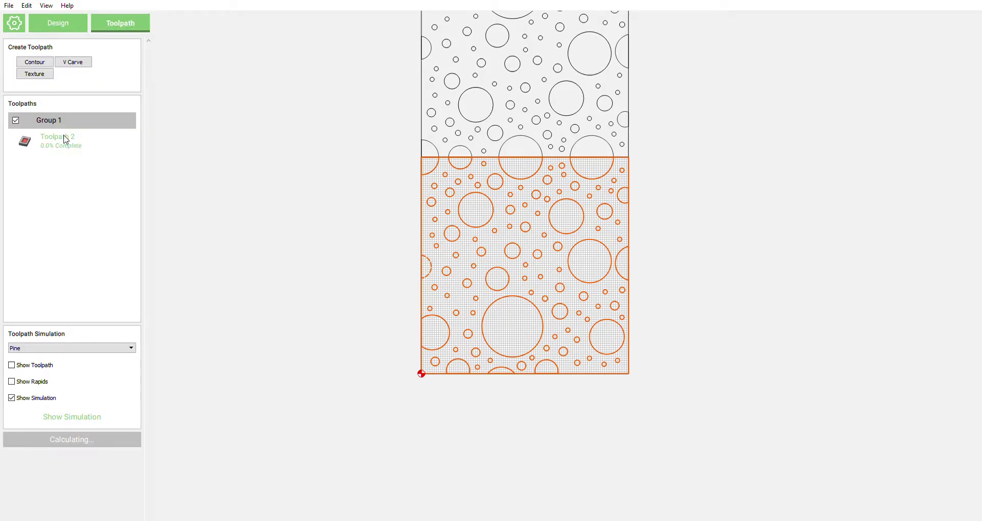
{"action": "left_click", "coordinate": [41, 64]}
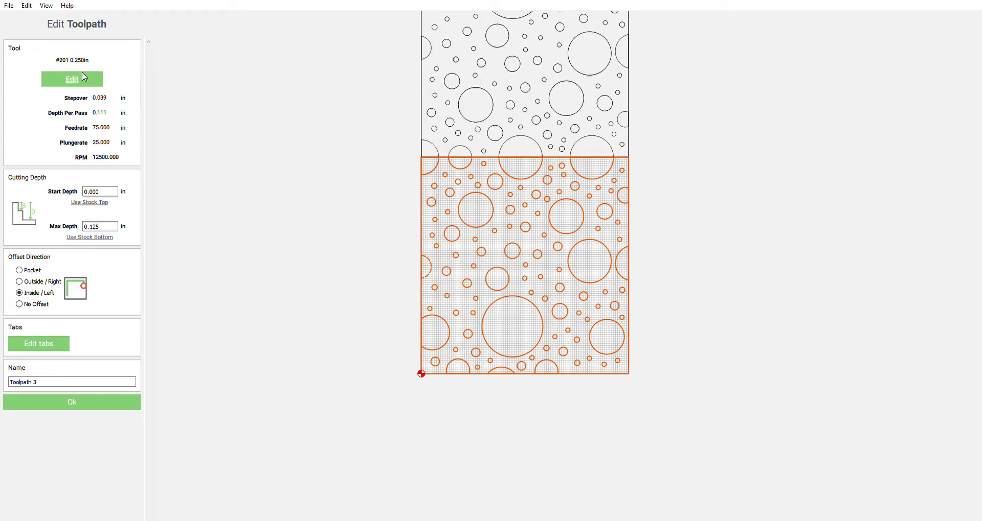
{"action": "left_click", "coordinate": [72, 80]}
{"action": "left_click", "coordinate": [11, 77]}
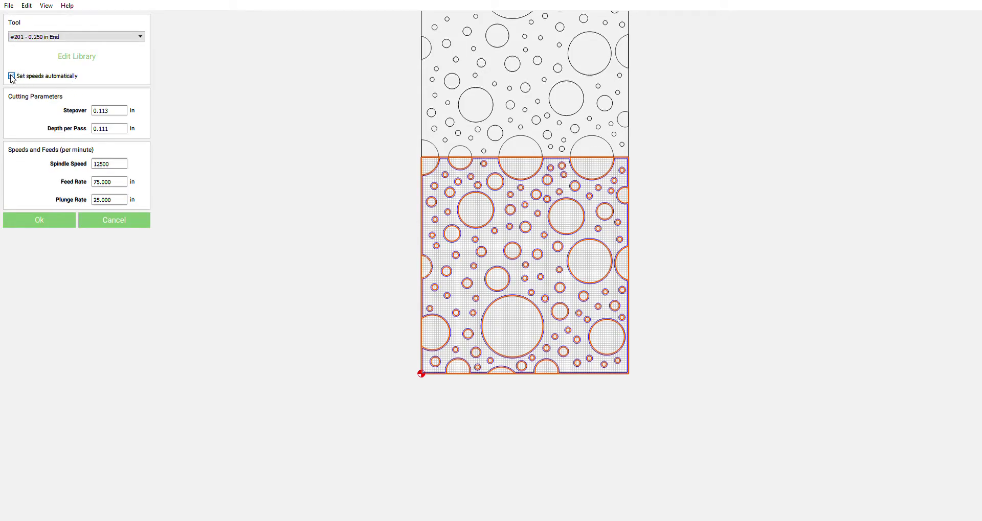
{"action": "double_click", "coordinate": [122, 130]}
{"action": "type", "text": ".12"}
{"action": "left_click", "coordinate": [57, 220]}
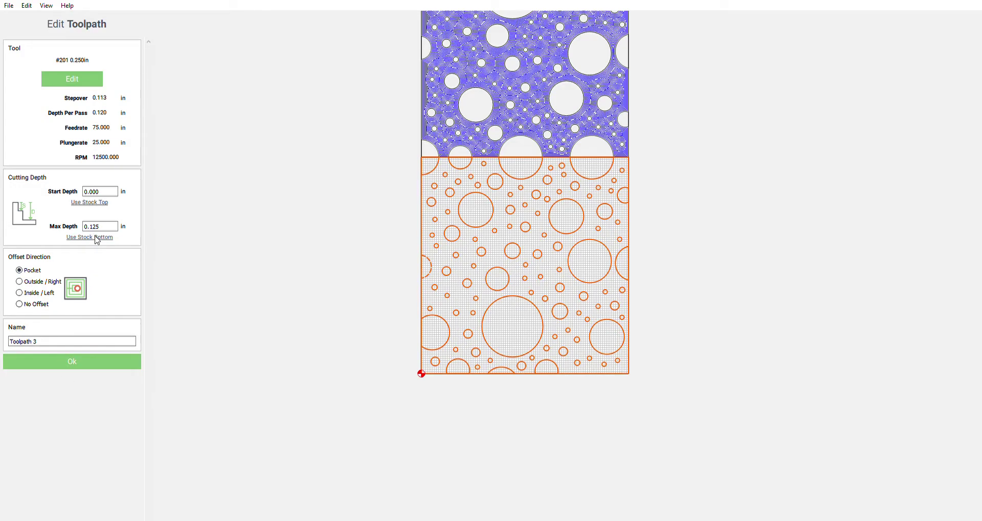
{"action": "left_click", "coordinate": [77, 364]}
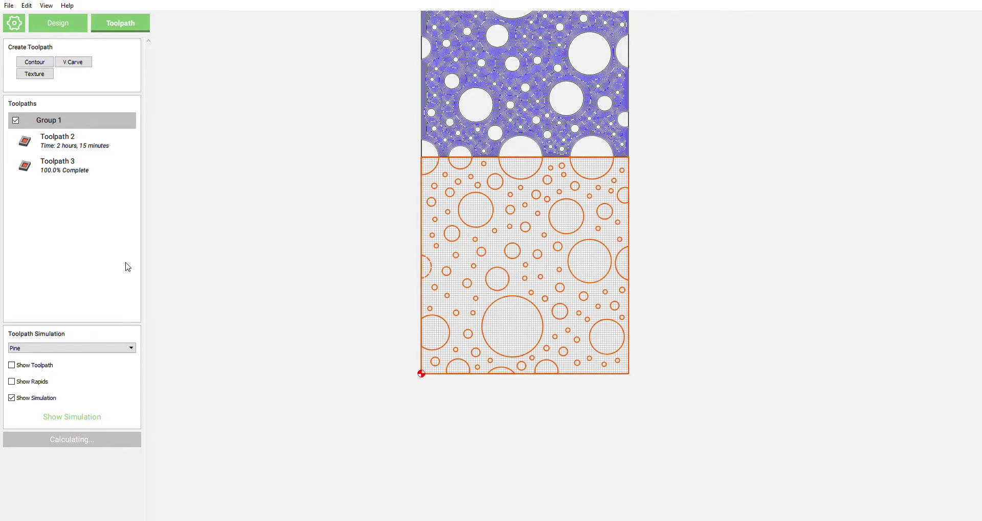
Examine how the pocket toolpaths of both panels meet along their shared edge and around the cut-off circles
{"action": "scroll", "coordinate": [712, 236], "scroll_direction": "down", "scroll_amount": 2}
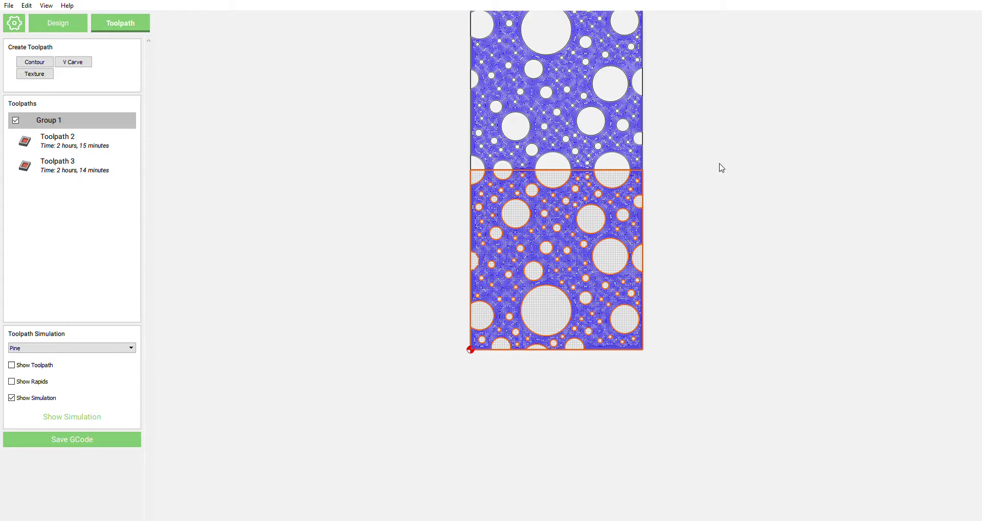
{"action": "middle_click_drag", "start_coordinate": [720, 168], "coordinate": [716, 232]}
{"action": "scroll", "coordinate": [592, 193], "scroll_direction": "up", "scroll_amount": 2}
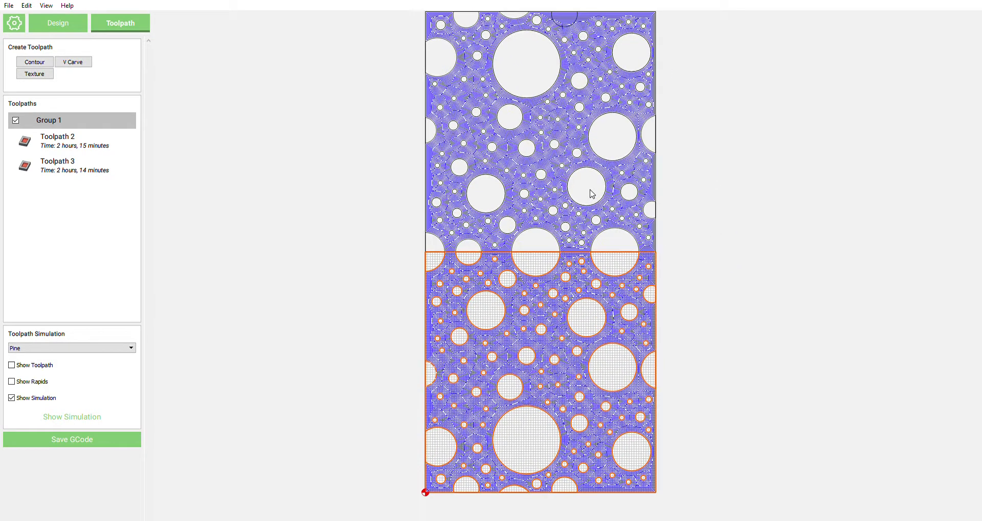
{"action": "scroll", "coordinate": [590, 193], "scroll_direction": "up", "scroll_amount": 2}
{"action": "scroll", "coordinate": [585, 204], "scroll_direction": "down", "scroll_amount": 2}
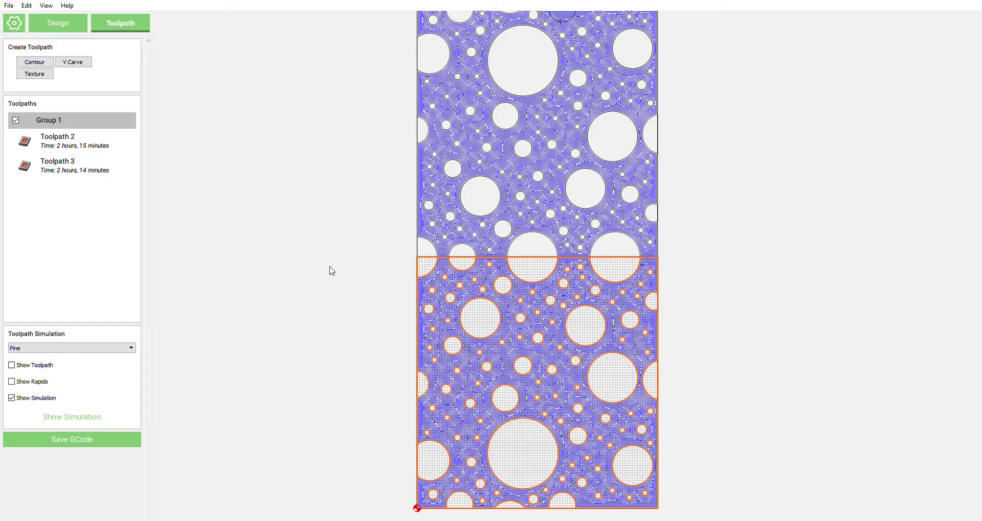
{"action": "scroll", "coordinate": [338, 269], "scroll_direction": "down", "scroll_amount": 2}
{"action": "scroll", "coordinate": [372, 281], "scroll_direction": "up", "scroll_amount": 3}
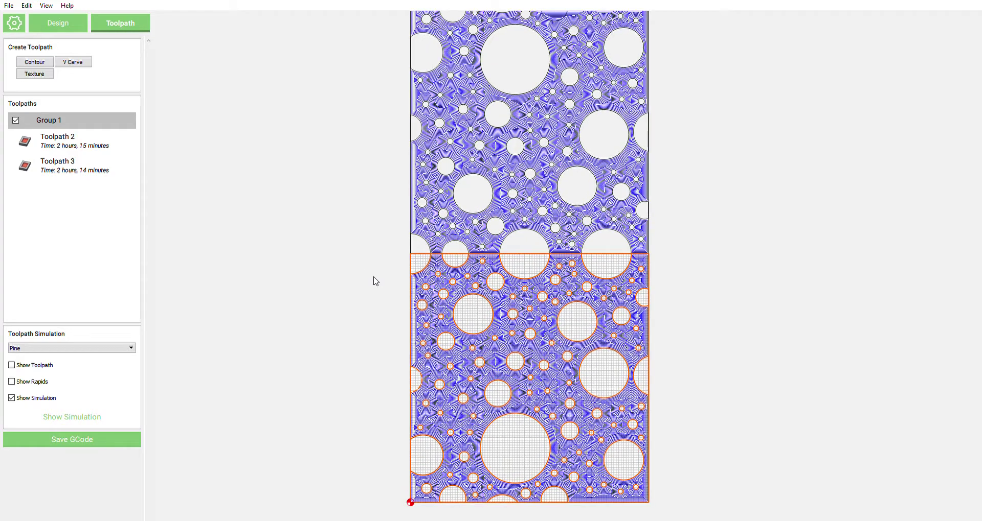
{"action": "scroll", "coordinate": [375, 281], "scroll_direction": "up", "scroll_amount": 3}
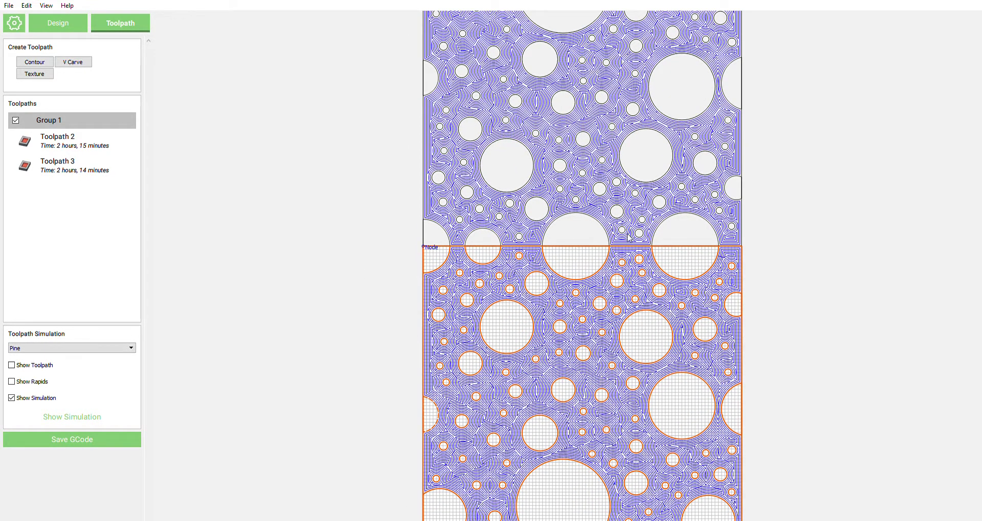
{"action": "scroll", "coordinate": [561, 238], "scroll_direction": "up", "scroll_amount": 3}
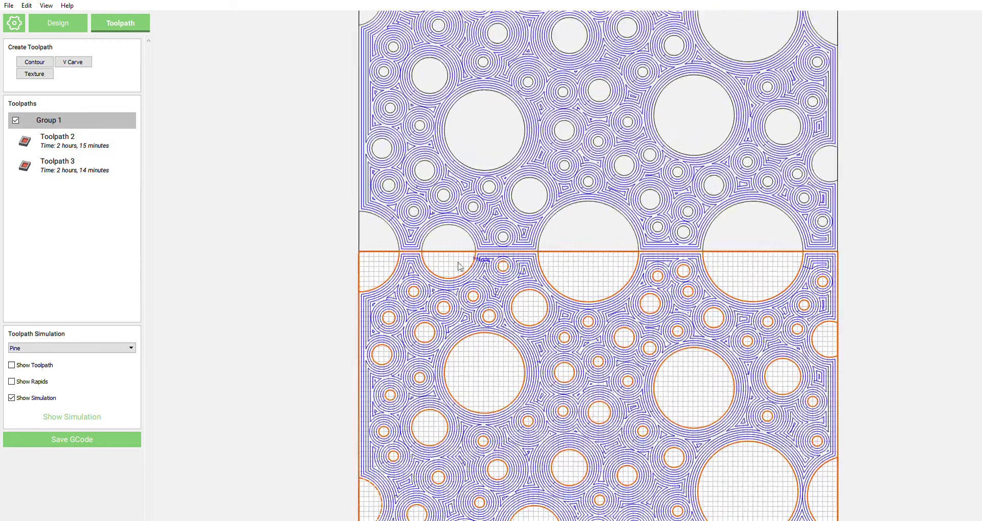
Inspect the seam between the original and flipped panels, comparing the pocket offsets and mirrored half circles on both sides
{"action": "scroll", "coordinate": [459, 266], "scroll_direction": "up", "scroll_amount": 5}
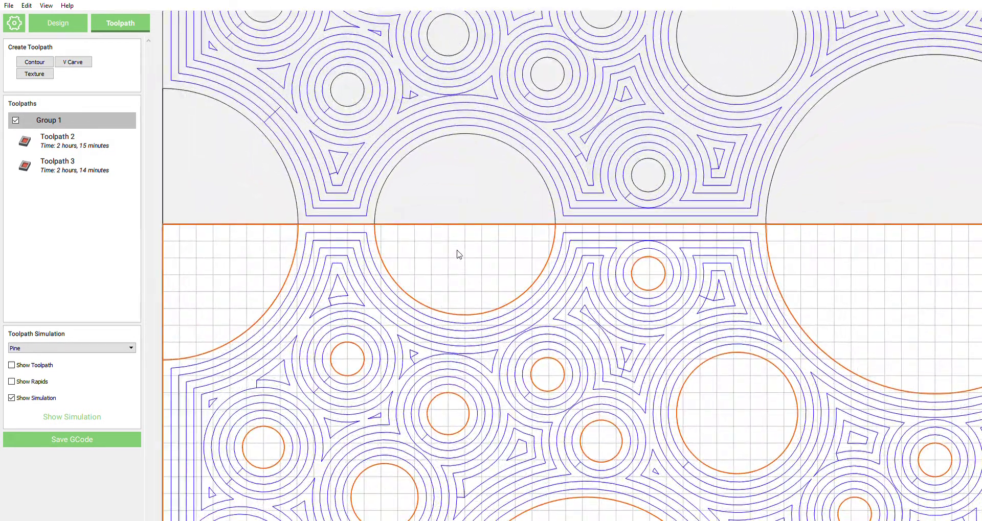
{"action": "scroll", "coordinate": [458, 255], "scroll_direction": "up", "scroll_amount": 1}
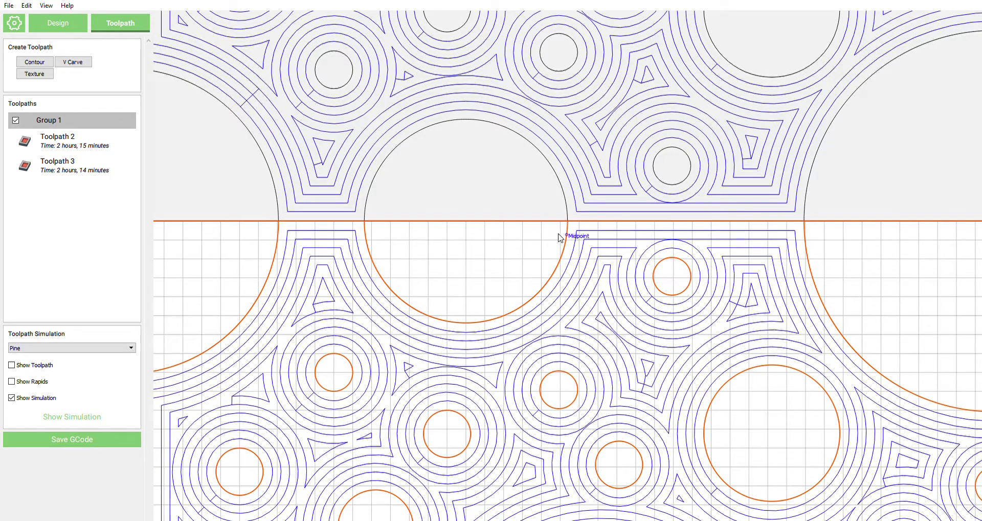
{"action": "scroll", "coordinate": [806, 271], "scroll_direction": "down", "scroll_amount": 2}
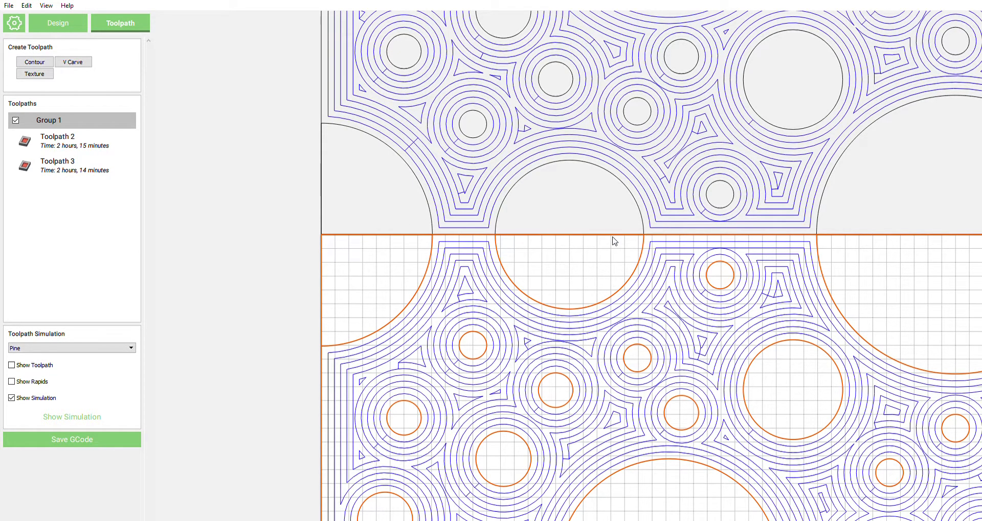
{"action": "scroll", "coordinate": [500, 232], "scroll_direction": "down", "scroll_amount": 5}
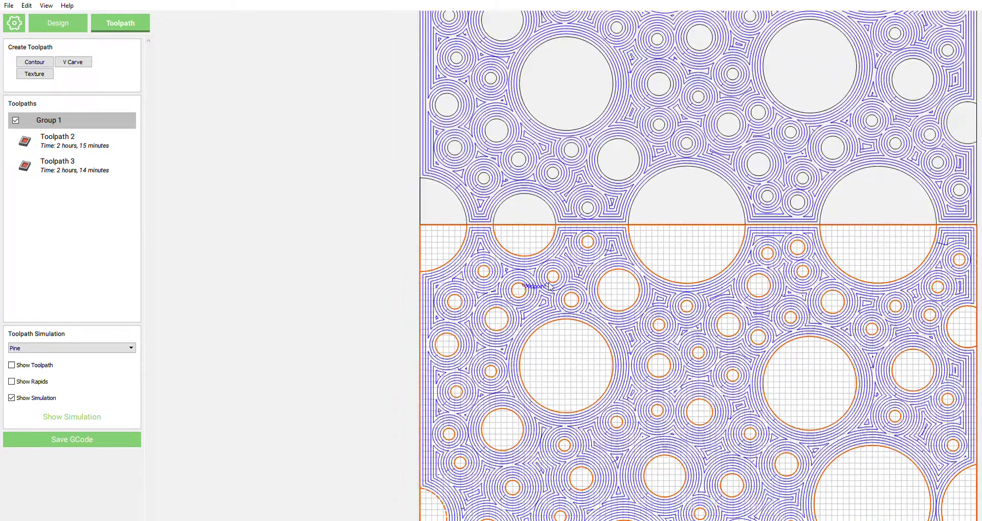
{"action": "scroll", "coordinate": [471, 266], "scroll_direction": "down", "scroll_amount": 1}
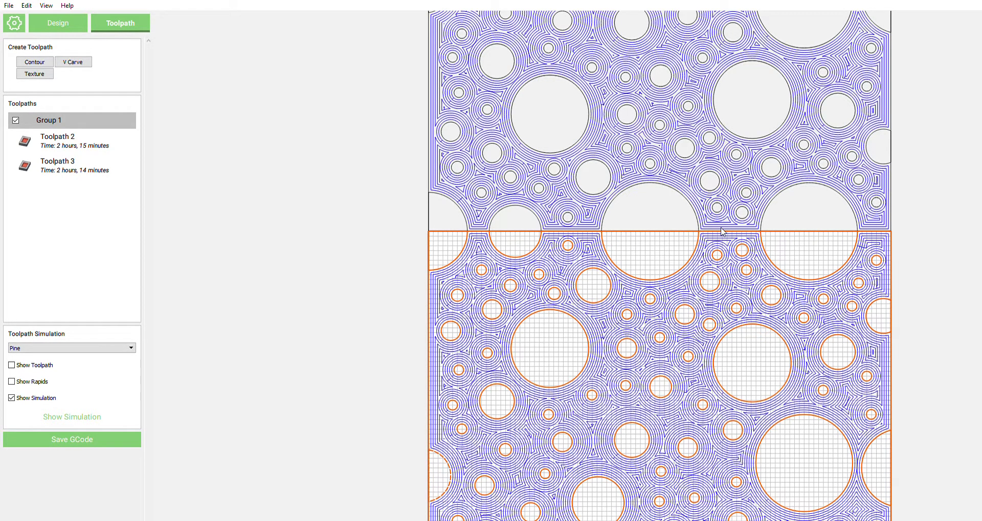
{"action": "scroll", "coordinate": [593, 235], "scroll_direction": "up", "scroll_amount": 3}
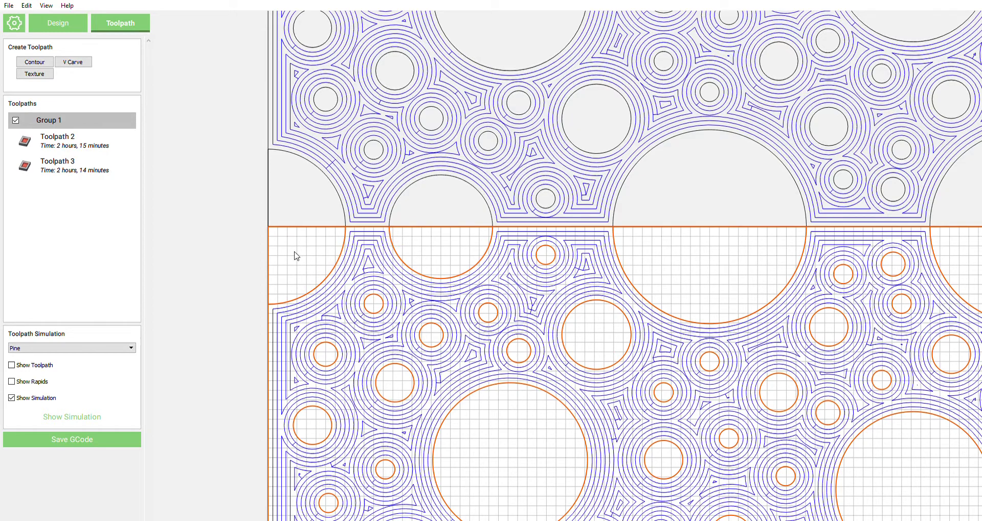
{"action": "scroll", "coordinate": [705, 245], "scroll_direction": "down", "scroll_amount": 3}
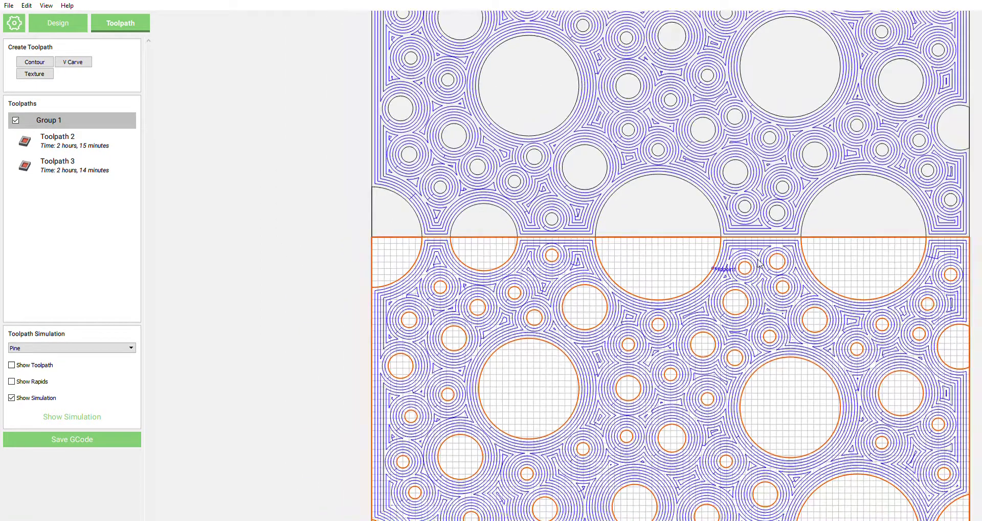
{"action": "scroll", "coordinate": [909, 258], "scroll_direction": "down", "scroll_amount": 1}
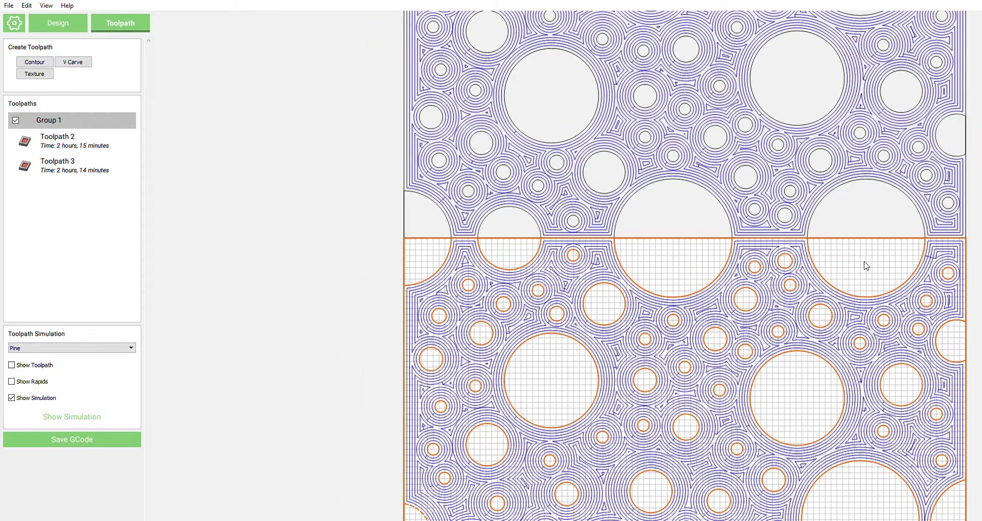
{"action": "middle_click_drag", "start_coordinate": [866, 265], "coordinate": [743, 325]}
{"action": "scroll", "coordinate": [742, 326], "scroll_direction": "up", "scroll_amount": 1}
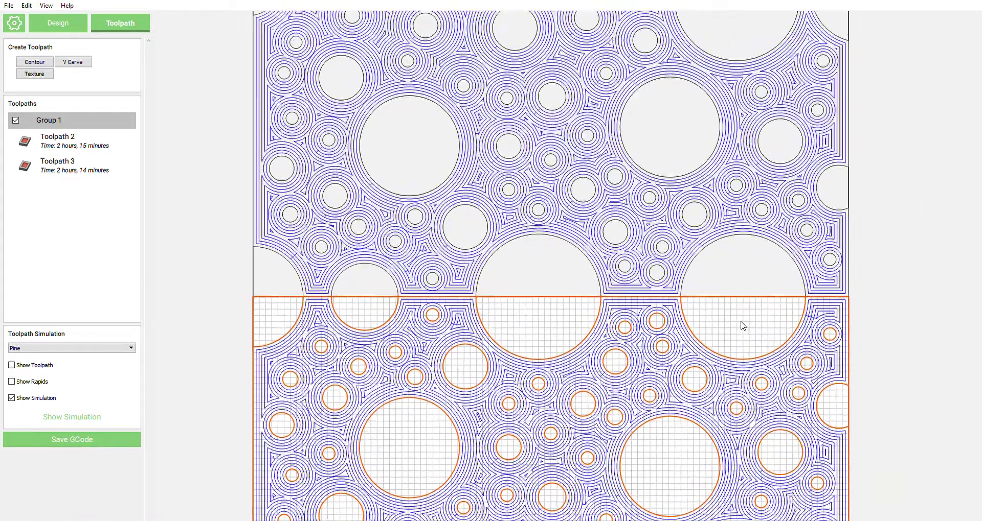
{"action": "scroll", "coordinate": [742, 325], "scroll_direction": "up", "scroll_amount": 1}
Examine the pine carving simulation of the flipped panel up close and as a whole, and hide the simulation
{"action": "scroll", "coordinate": [742, 325], "scroll_direction": "down", "scroll_amount": 4}
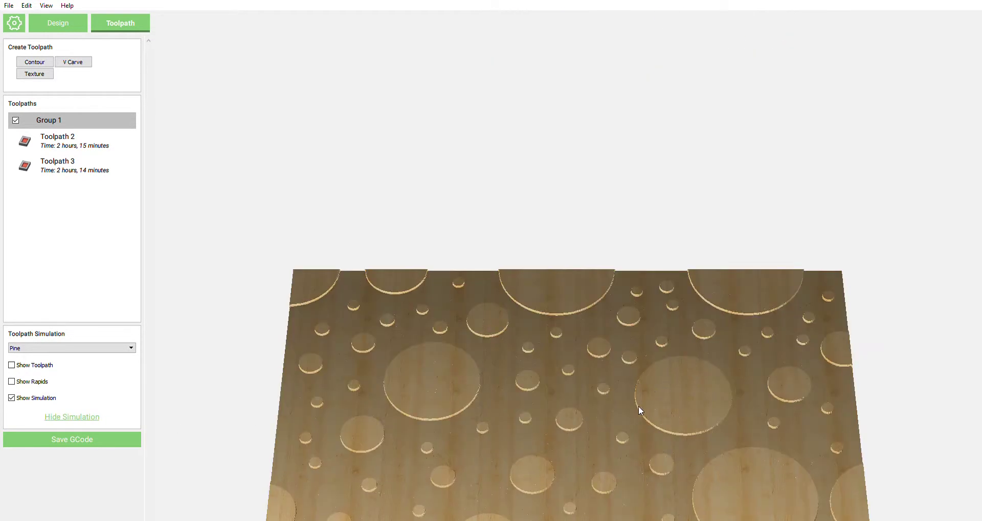
{"action": "left_click_drag", "start_coordinate": [637, 407], "coordinate": [705, 421]}
{"action": "scroll", "coordinate": [634, 393], "scroll_direction": "up", "scroll_amount": 5}
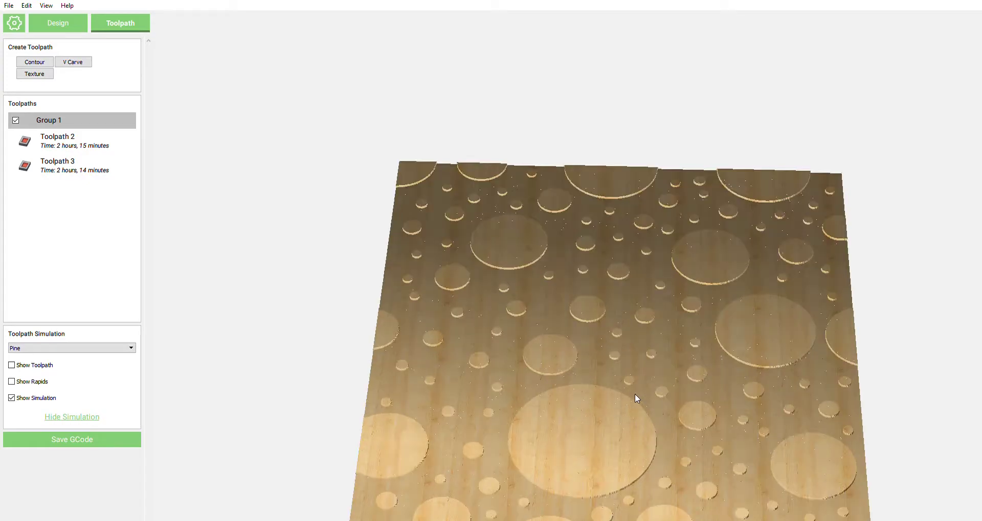
{"action": "scroll", "coordinate": [634, 395], "scroll_direction": "down", "scroll_amount": 3}
{"action": "left_click_drag", "start_coordinate": [634, 396], "coordinate": [674, 405]}
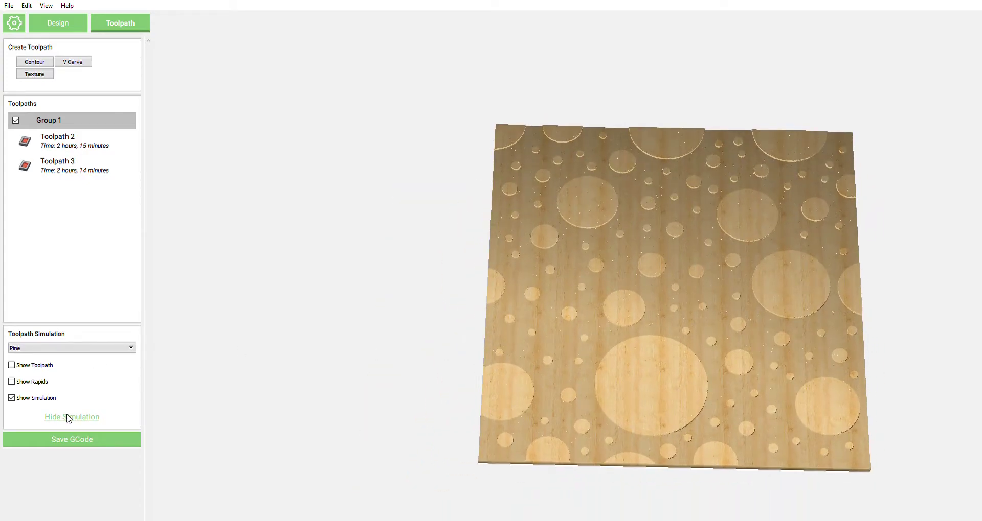
{"action": "left_click", "coordinate": [69, 417]}
Review the tool, cutting depth and offset settings of the original panel's pocket, Toolpath 2, and close them unchanged
{"action": "scroll", "coordinate": [695, 198], "scroll_direction": "down", "scroll_amount": 2}
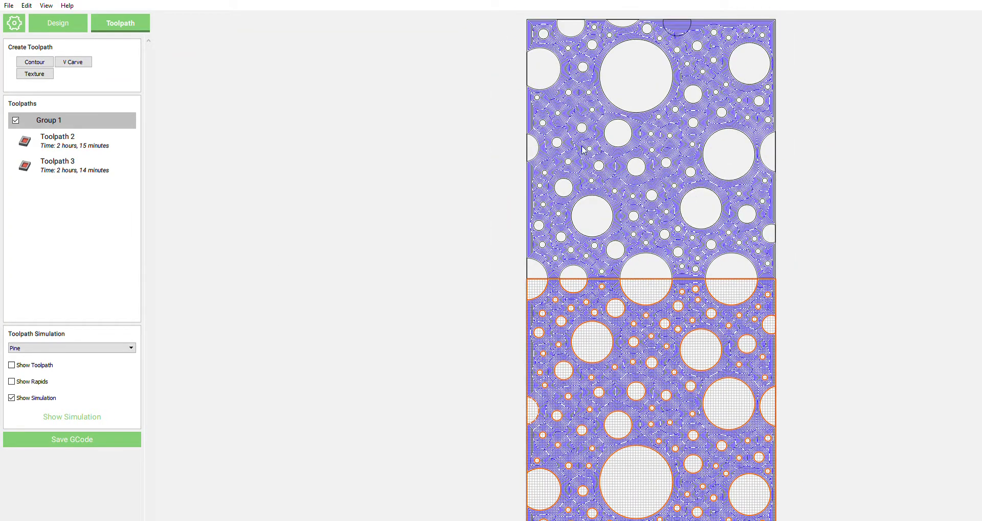
{"action": "scroll", "coordinate": [608, 110], "scroll_direction": "down", "scroll_amount": 1}
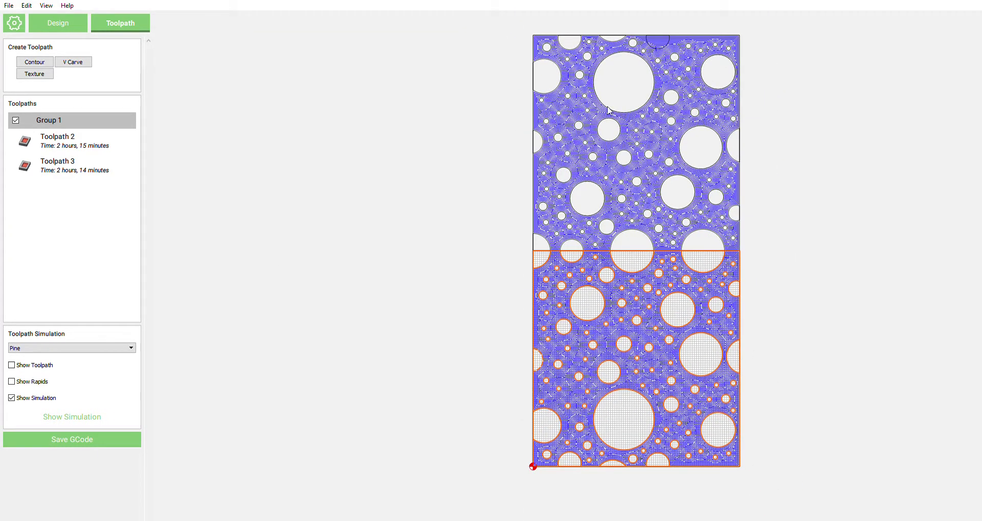
{"action": "scroll", "coordinate": [680, 57], "scroll_direction": "up", "scroll_amount": 3}
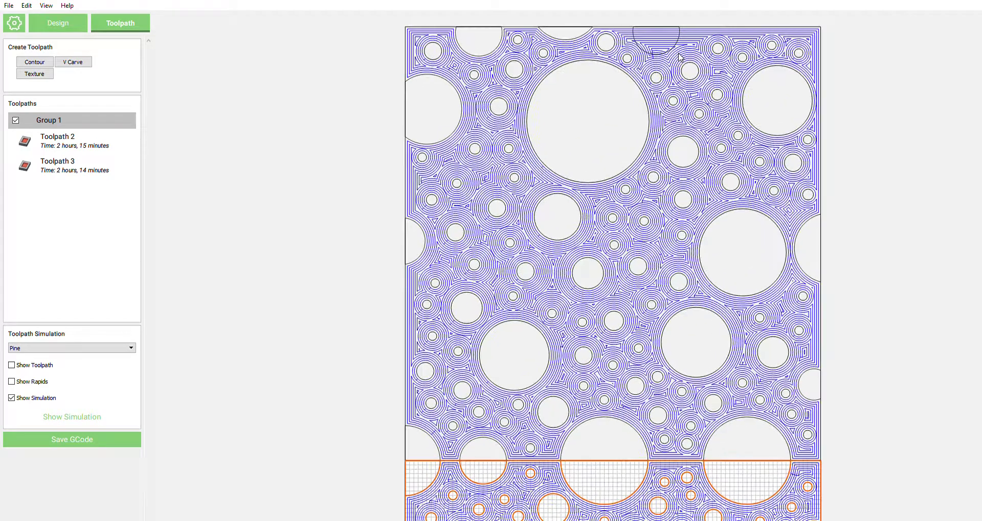
{"action": "left_click", "coordinate": [79, 170]}
{"action": "left_click", "coordinate": [80, 139]}
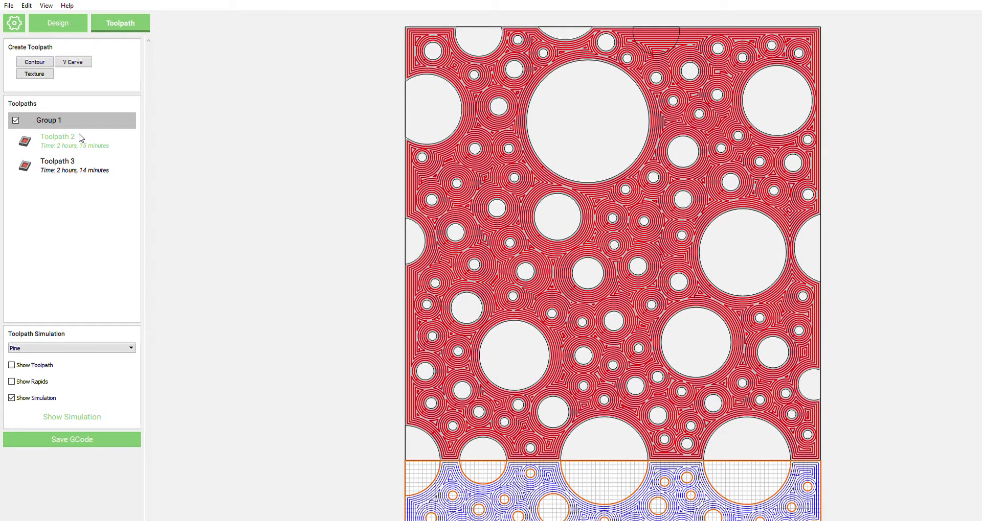
{"action": "double_click", "coordinate": [80, 138]}
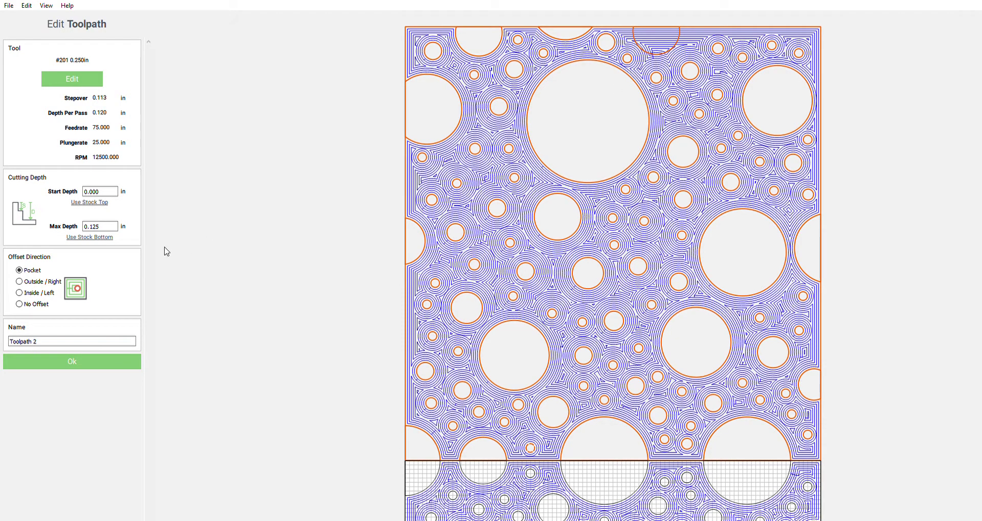
{"action": "left_click", "coordinate": [73, 362]}
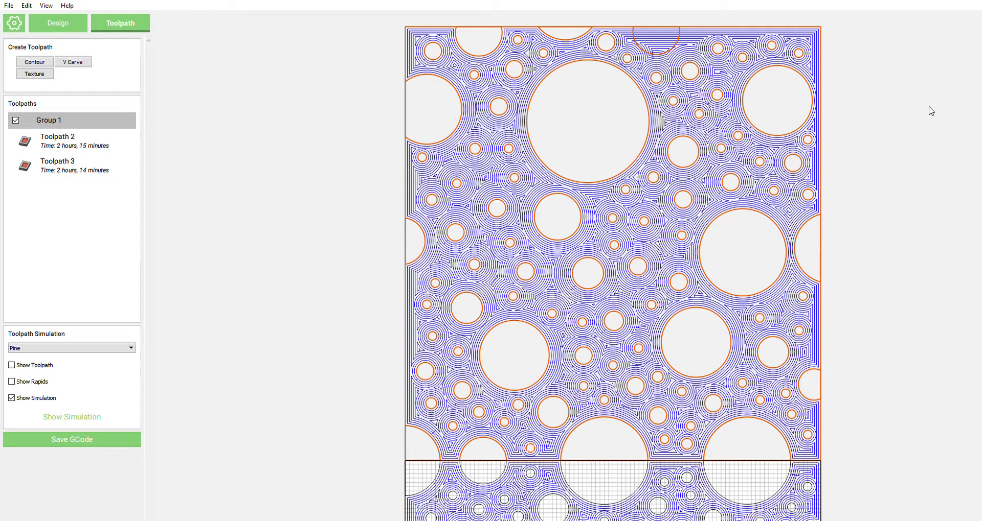
Return to the design workspace to view the flipped pattern's vectors on the stock
{"action": "scroll", "coordinate": [769, 250], "scroll_direction": "down", "scroll_amount": 4}
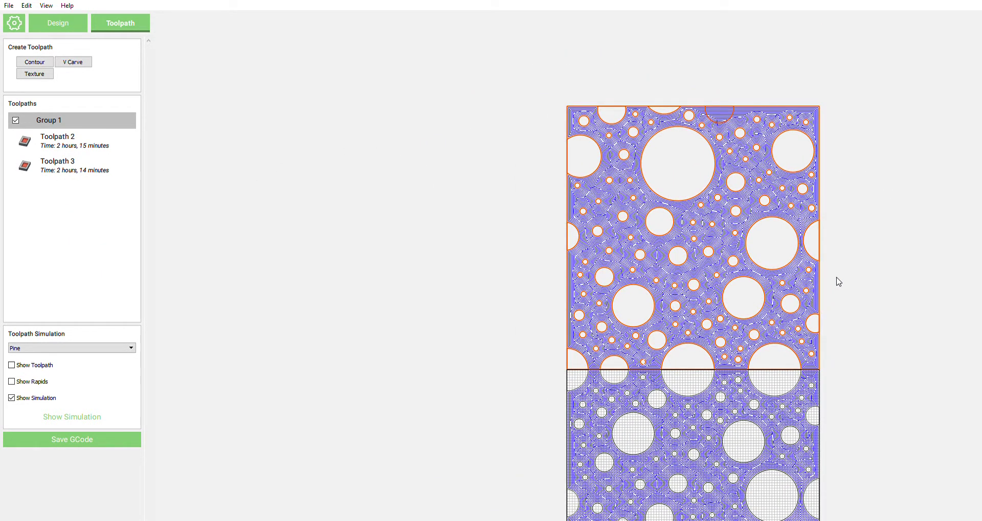
{"action": "mouse_move", "coordinate": [835, 281]}
{"action": "left_mouse_down"}
{"action": "mouse_move", "coordinate": [746, 219]}
{"action": "mouse_move", "coordinate": [708, 177]}
{"action": "mouse_move", "coordinate": [706, 135]}
{"action": "left_mouse_up"}
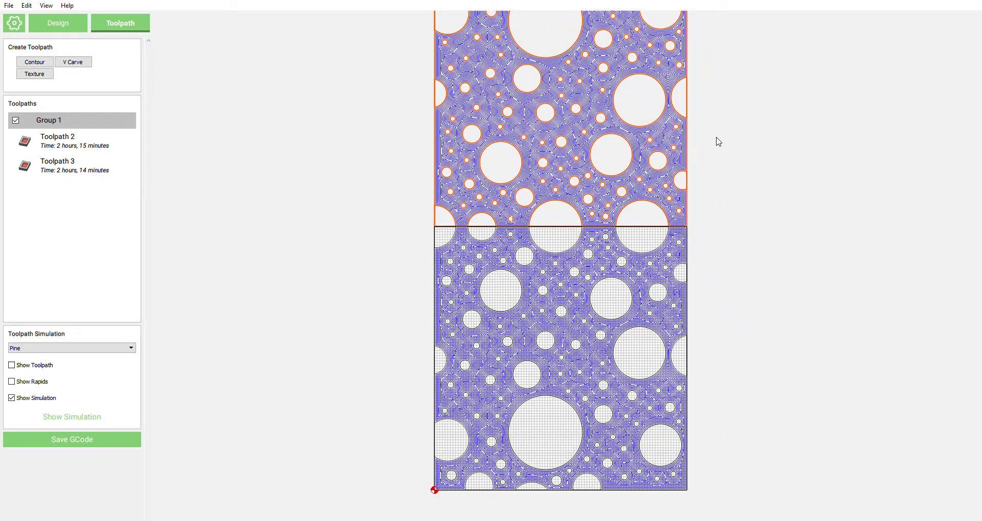
{"action": "left_click", "coordinate": [59, 26]}
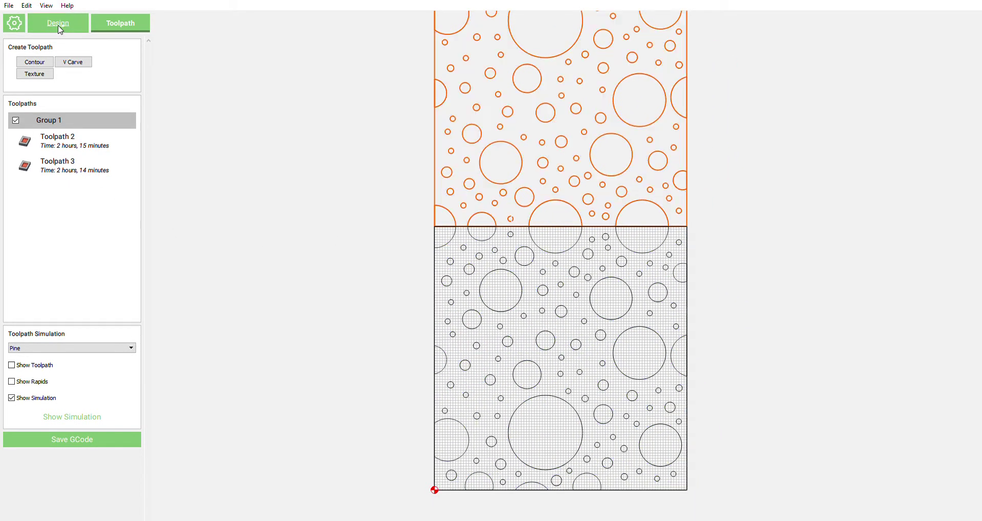
{"action": "scroll", "coordinate": [654, 337], "scroll_direction": "up", "scroll_amount": 2}
{"action": "scroll", "coordinate": [802, 305], "scroll_direction": "down", "scroll_amount": 1}
{"action": "left_click_drag", "start_coordinate": [802, 305], "coordinate": [809, 210]}
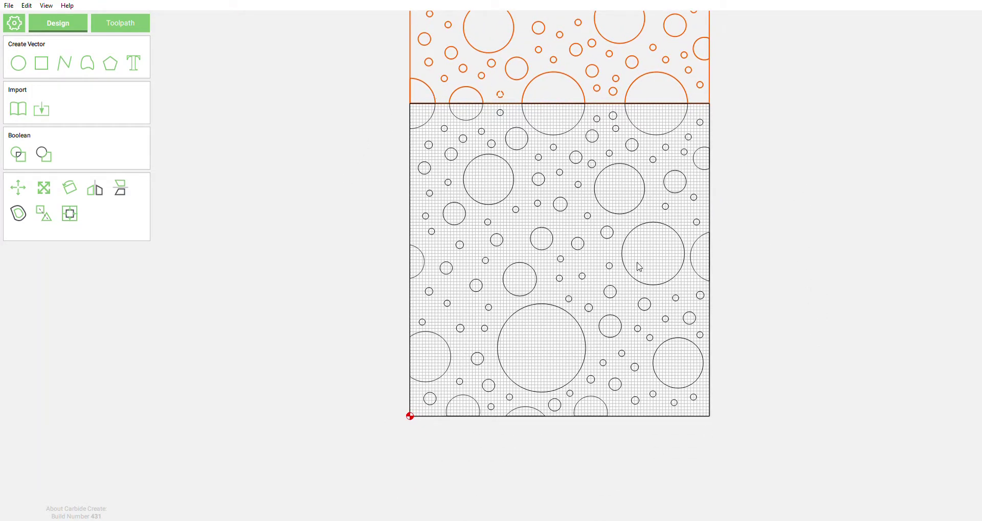